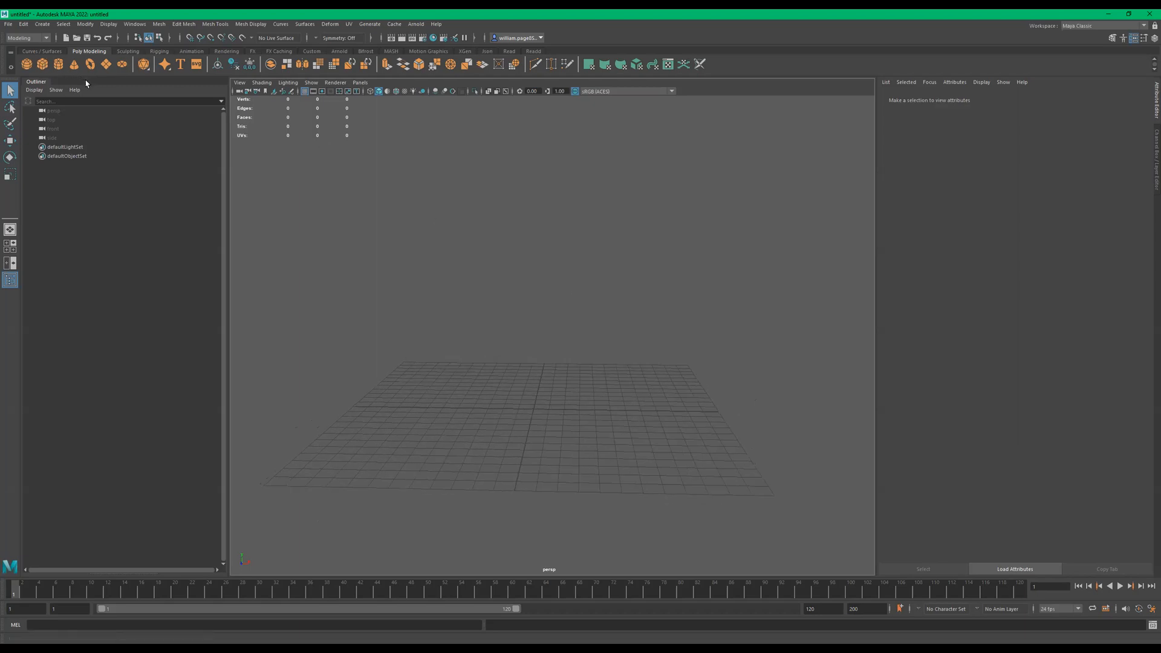
# Create a polygon cylinder at the grid centre and rotate it onto its side
pyautogui.click(58, 64)
pyautogui.keyDown('alt'); pyautogui.moveTo(526, 364); pyautogui.dragTo(554, 360); pyautogui.keyUp('alt')
pyautogui.press('e')
pyautogui.keyDown('alt'); pyautogui.moveTo(554, 361); pyautogui.dragTo(600, 360, button='right'); pyautogui.keyUp('alt')
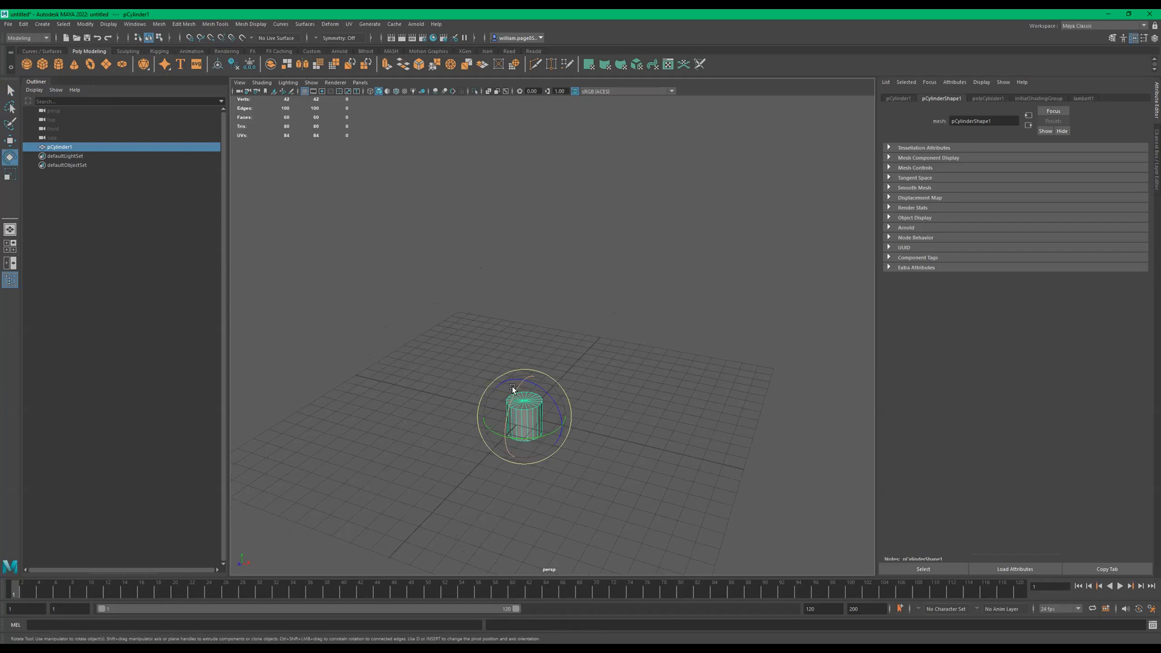
pyautogui.moveTo(514, 389); pyautogui.dragTo(615, 381)
# Scale the sideways cylinder into a large, narrow upright disc
pyautogui.press('r')
pyautogui.moveTo(504, 449); pyautogui.dragTo(489, 551)
pyautogui.keyDown('alt'); pyautogui.moveTo(538, 393); pyautogui.dragTo(500, 312); pyautogui.keyUp('alt')
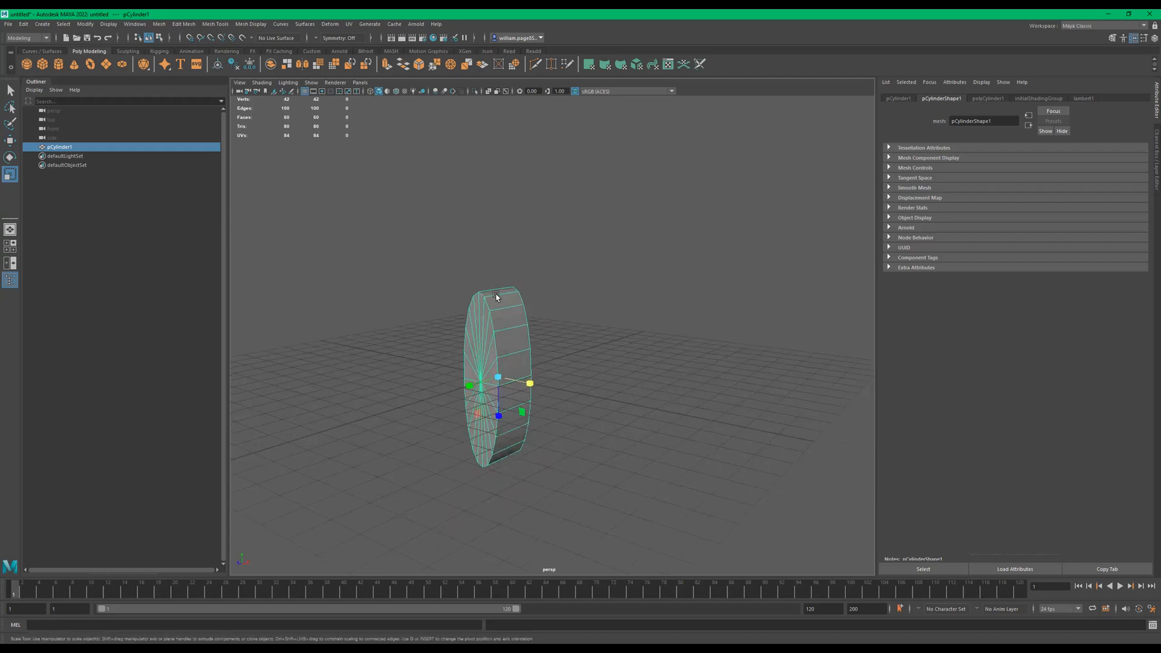
# Select the ten rim faces on one half of the disc, invert the selection and delete all the other faces
pyautogui.press('F11')
pyautogui.click(503, 309)
pyautogui.keyDown('alt'); pyautogui.moveTo(544, 387); pyautogui.dragTo(604, 415); pyautogui.keyUp('alt')
pyautogui.keyDown('shift'); pyautogui.doubleClick(499, 468); pyautogui.keyUp('shift')
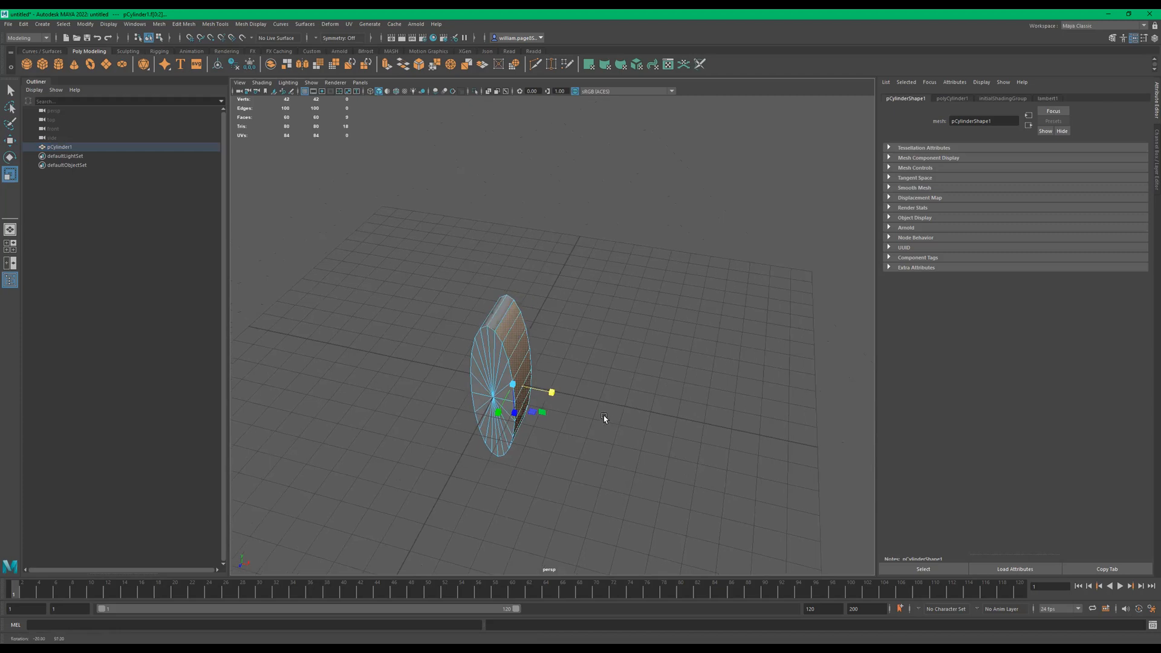
pyautogui.keyDown('alt'); pyautogui.moveTo(605, 323); pyautogui.dragTo(554, 314); pyautogui.keyUp('alt')
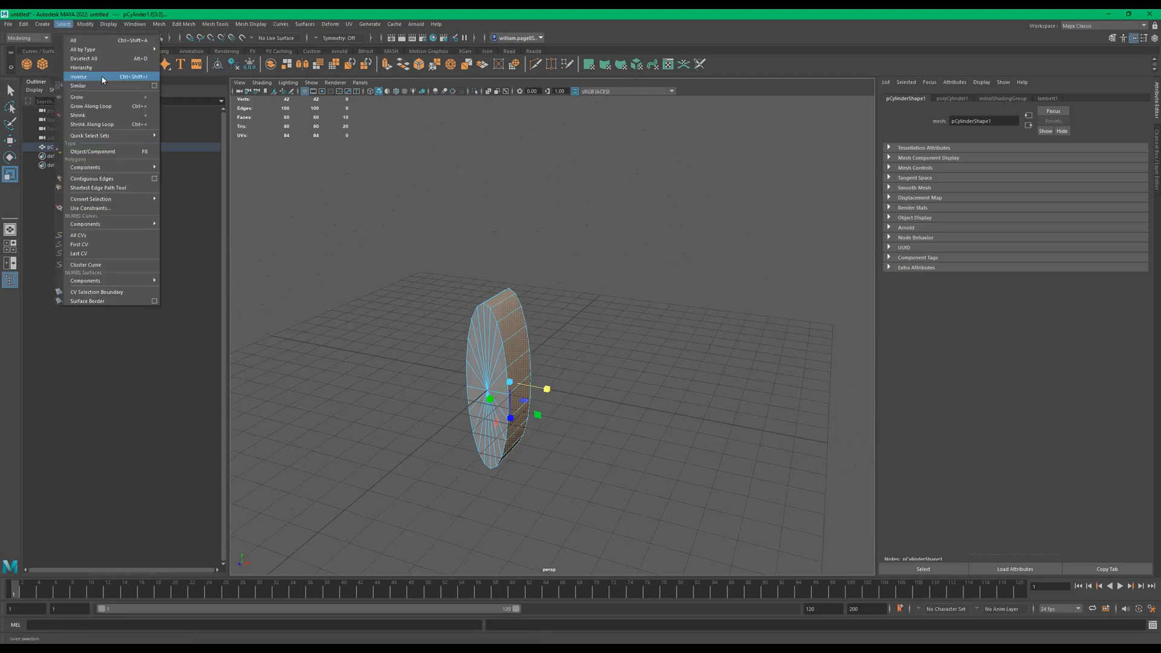
pyautogui.click(102, 78)
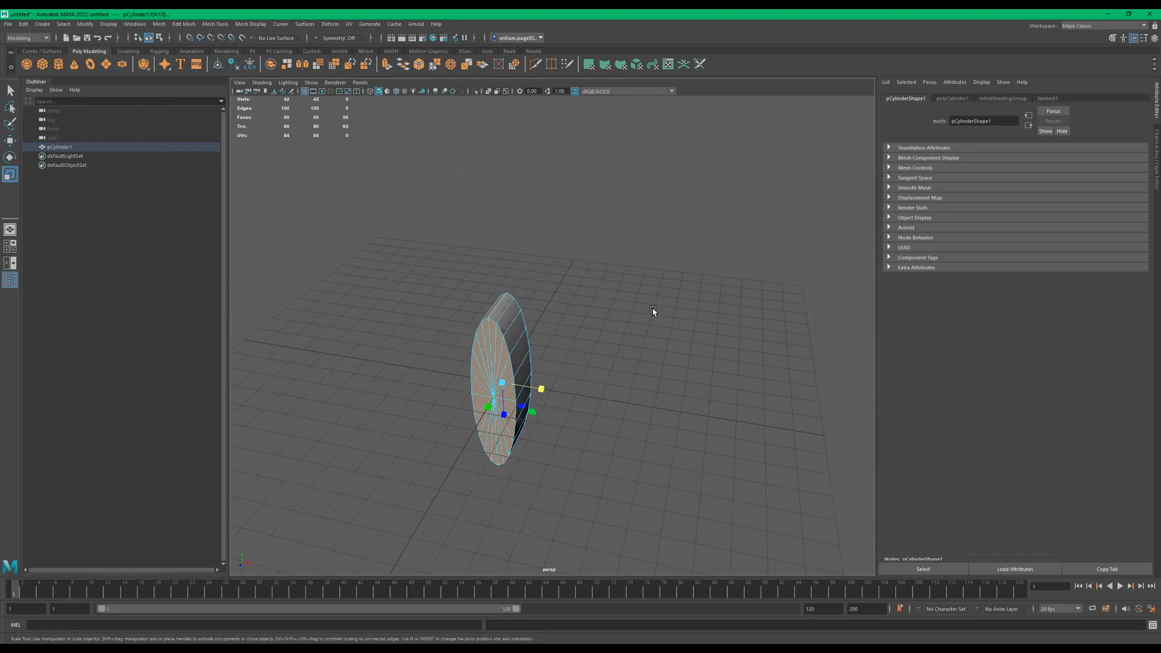
pyautogui.press('Delete')
pyautogui.keyDown('alt'); pyautogui.moveTo(700, 303); pyautogui.dragTo(629, 310); pyautogui.keyUp('alt')
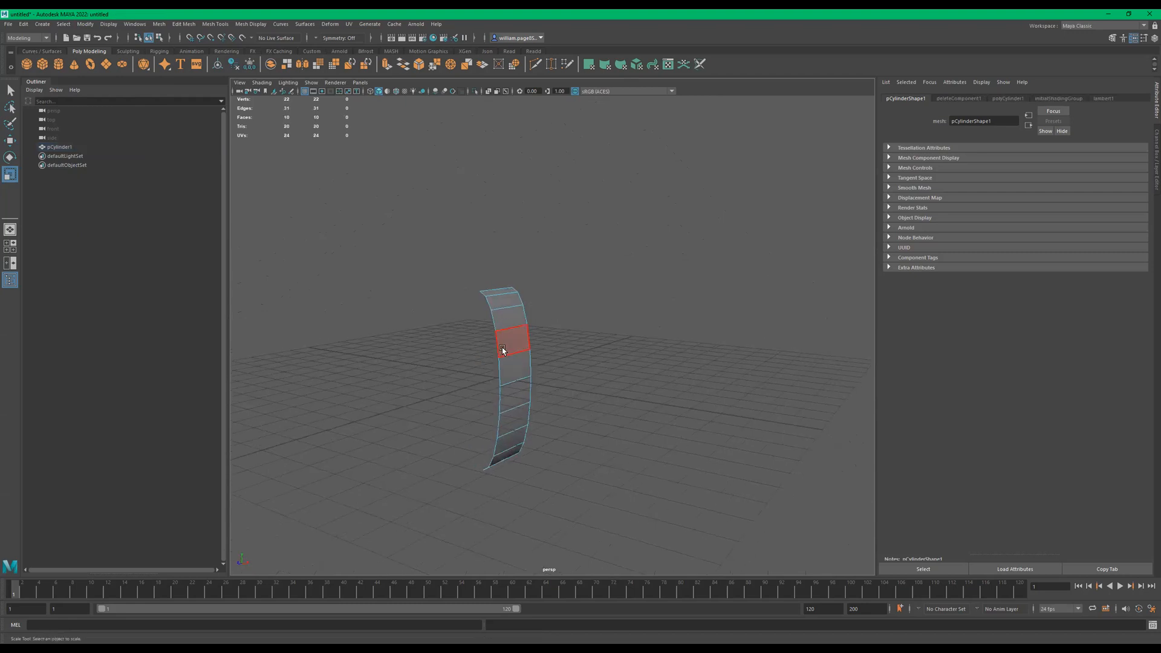
# Extrude the whole half-rim strip outward to give it thickness
pyautogui.press('F8')
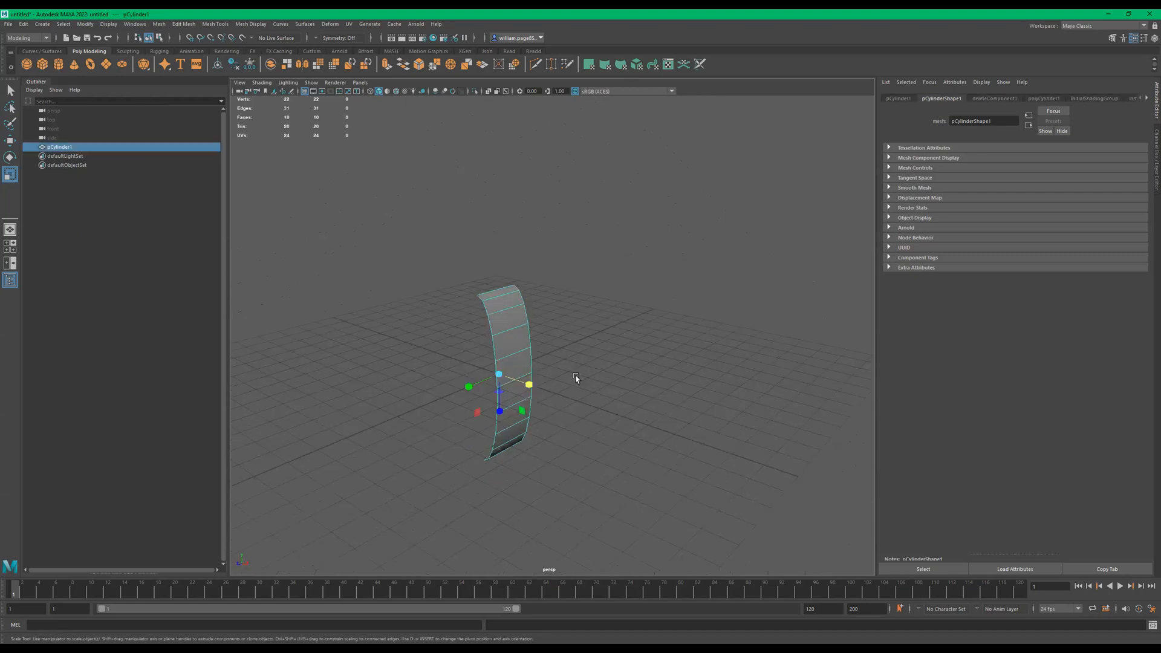
pyautogui.hotkey('ctrl', 'e')
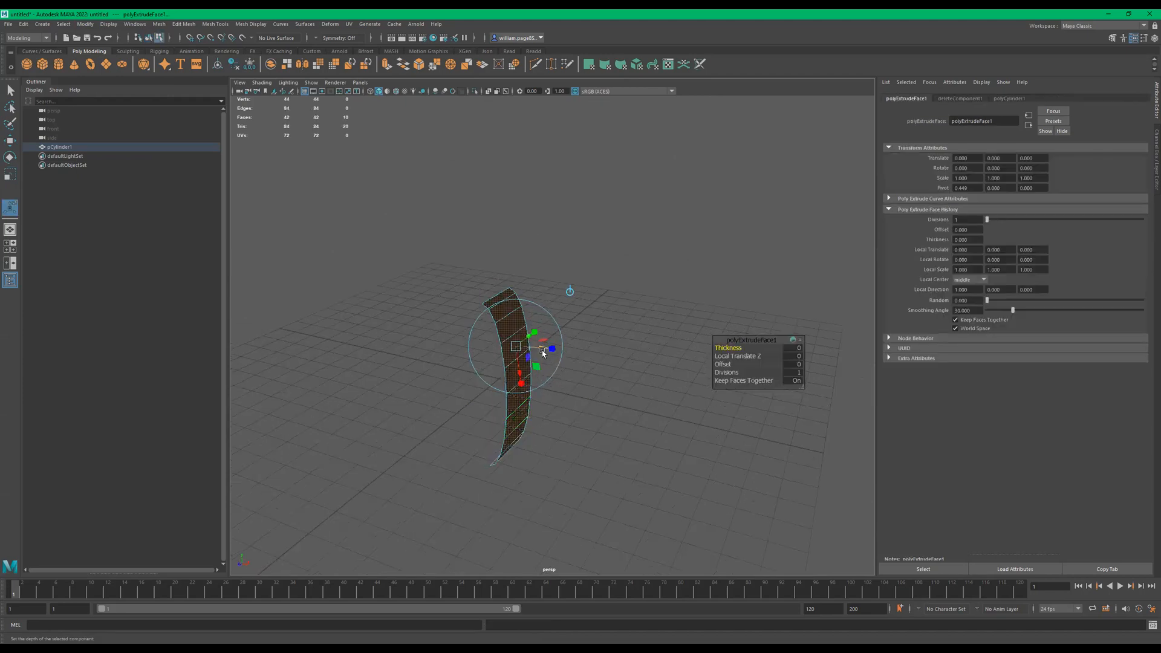
pyautogui.moveTo(544, 350); pyautogui.dragTo(526, 309)
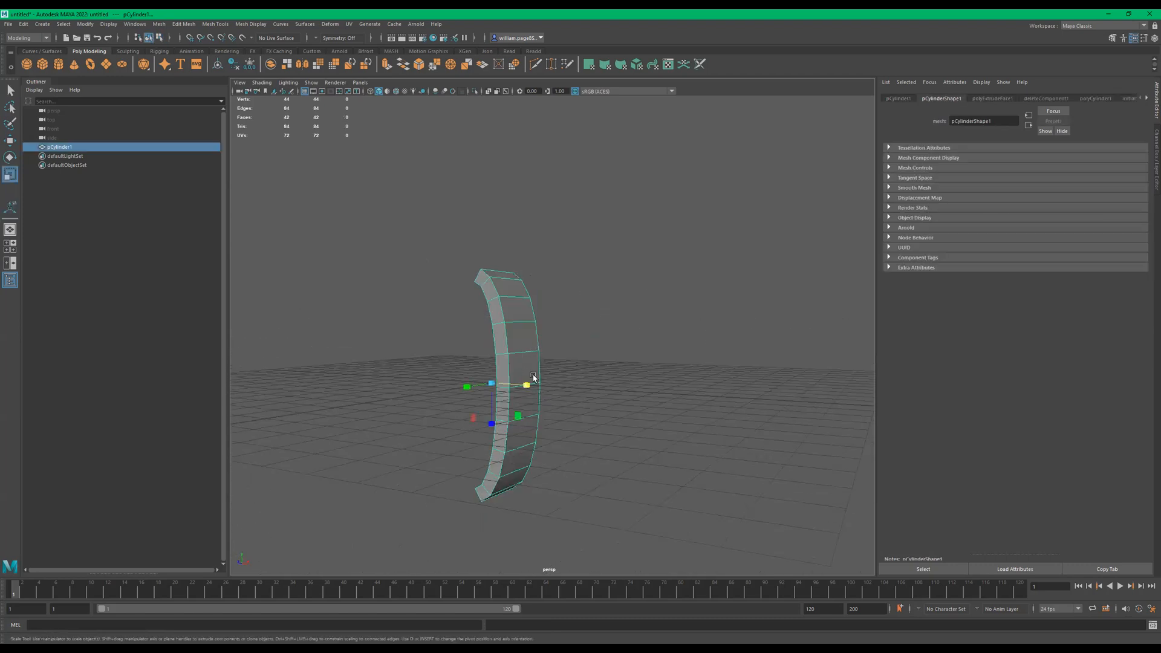
pyautogui.keyDown('alt'); pyautogui.moveTo(534, 378); pyautogui.dragTo(549, 418); pyautogui.keyUp('alt')
# Delete the five faces that form the lowest segment of the thick curved strip
pyautogui.moveTo(566, 403)
pyautogui.mouseDown(button='right')
pyautogui.moveTo(515, 400)
pyautogui.moveTo(556, 419)
pyautogui.mouseUp(button='right')
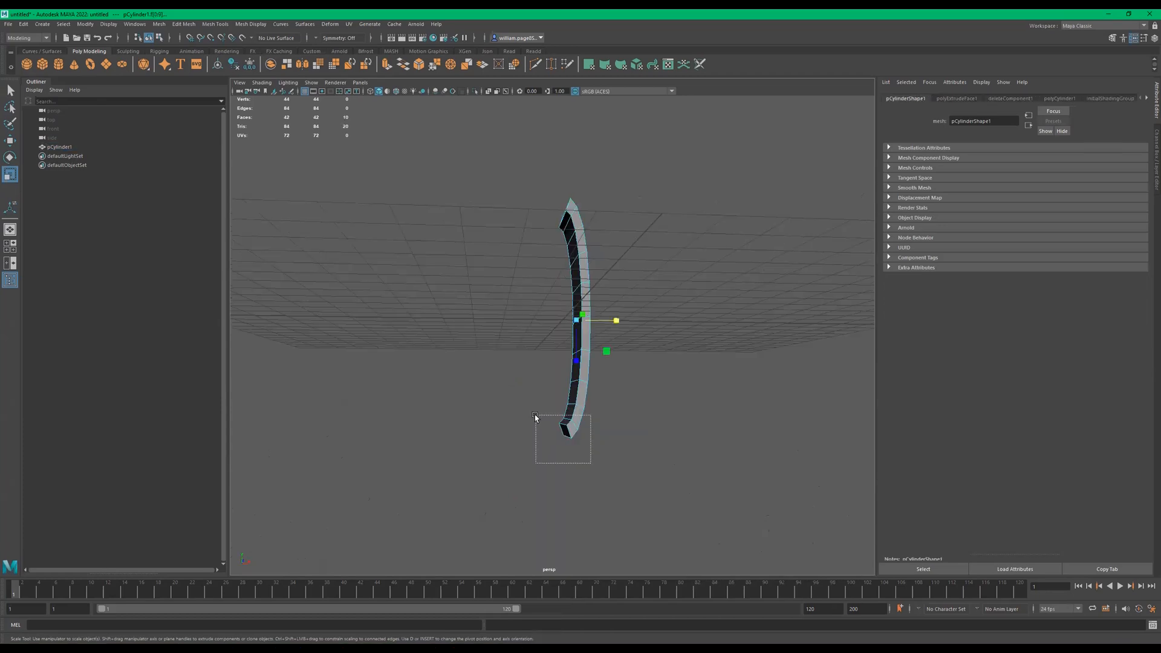
pyautogui.moveTo(535, 415); pyautogui.dragTo(534, 414)
pyautogui.keyDown('alt'); pyautogui.moveTo(627, 451); pyautogui.dragTo(665, 446); pyautogui.keyUp('alt')
pyautogui.keyDown('ctrl'); pyautogui.moveTo(664, 380); pyautogui.dragTo(521, 407); pyautogui.keyUp('ctrl')
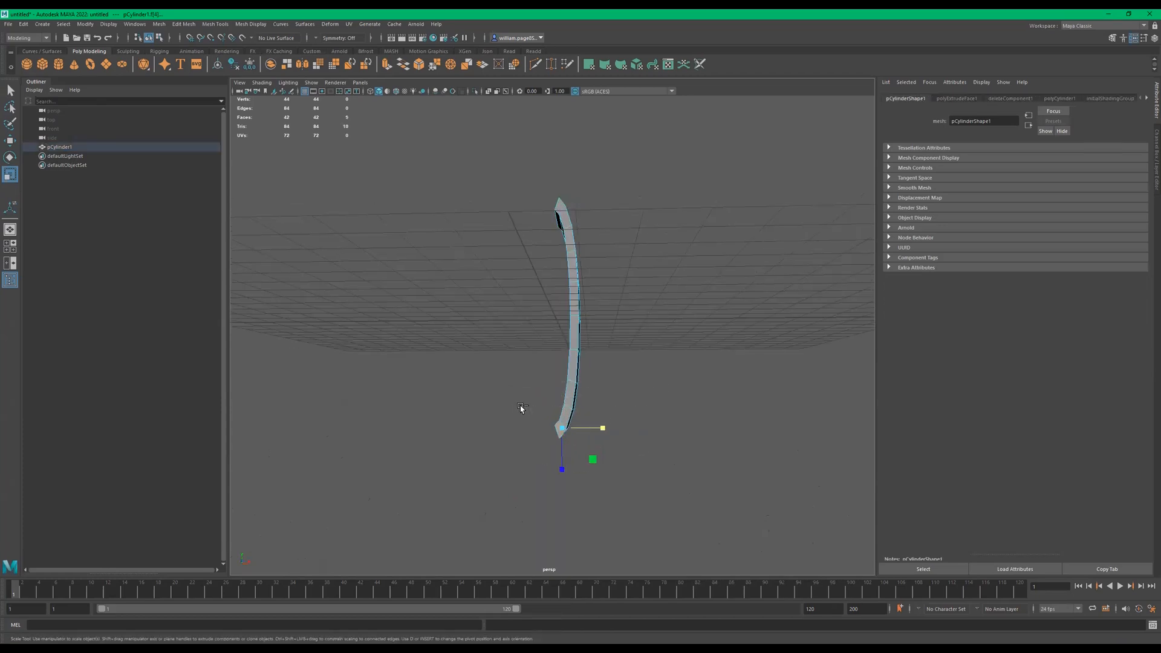
pyautogui.press('Delete')
pyautogui.keyDown('alt'); pyautogui.moveTo(586, 310); pyautogui.dragTo(578, 398); pyautogui.keyUp('alt')
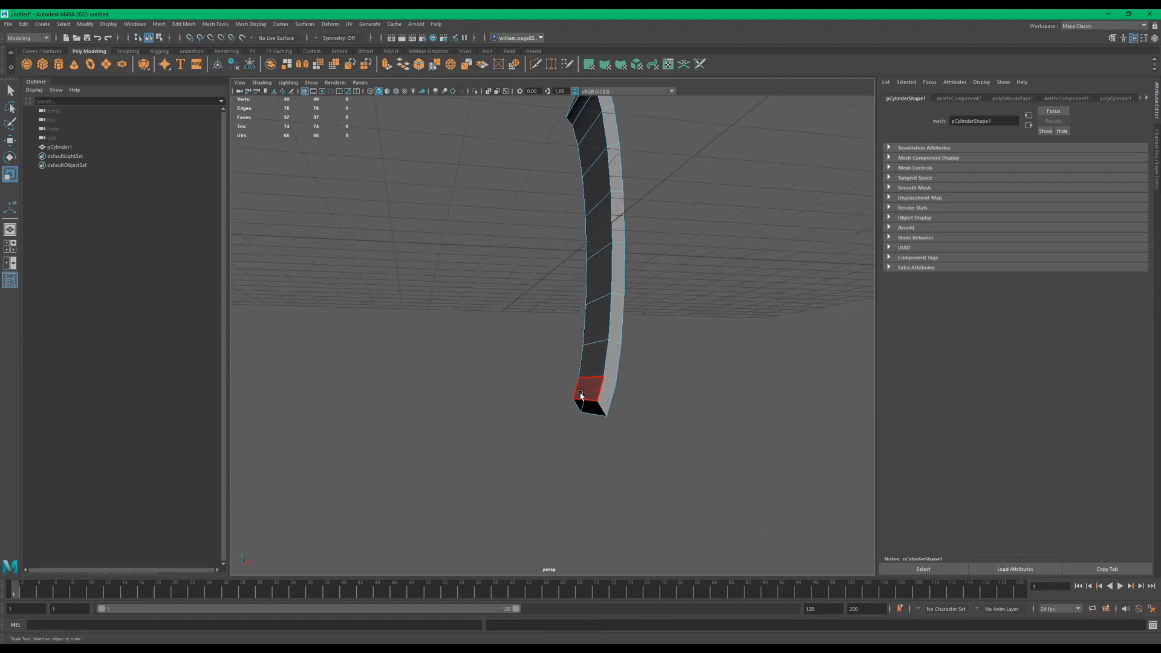
# Try to flatten and shift the open edge loop at the strip's lower end
pyautogui.doubleClick(588, 390)
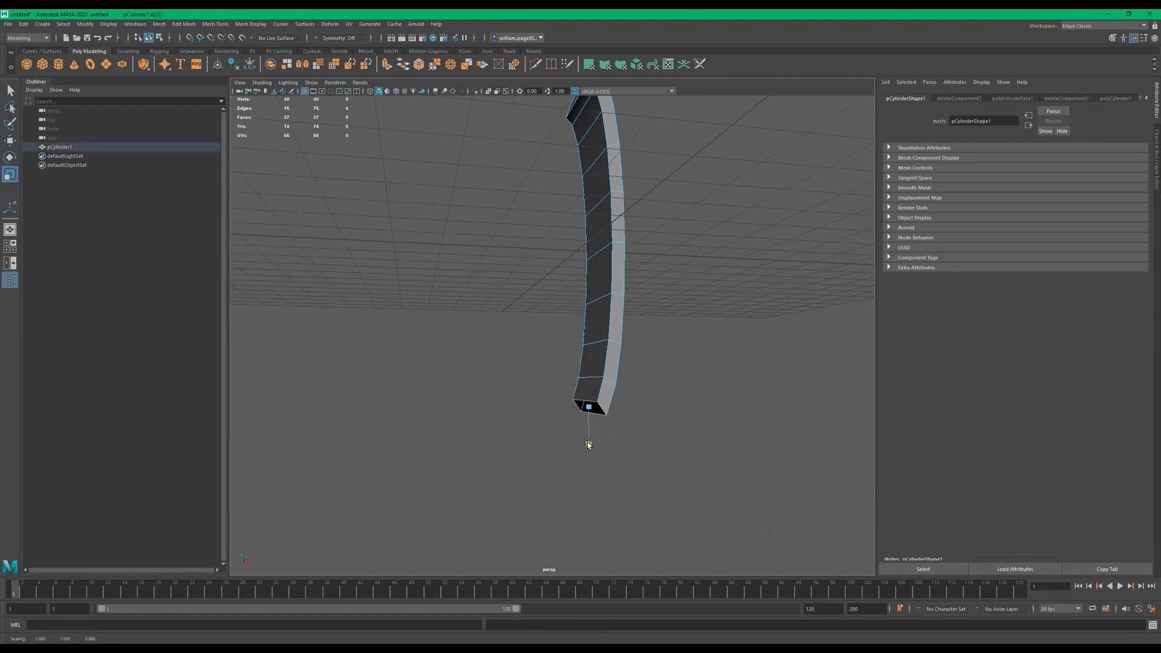
pyautogui.keyDown('alt'); pyautogui.moveTo(538, 365); pyautogui.dragTo(583, 236); pyautogui.keyUp('alt')
pyautogui.press('w')
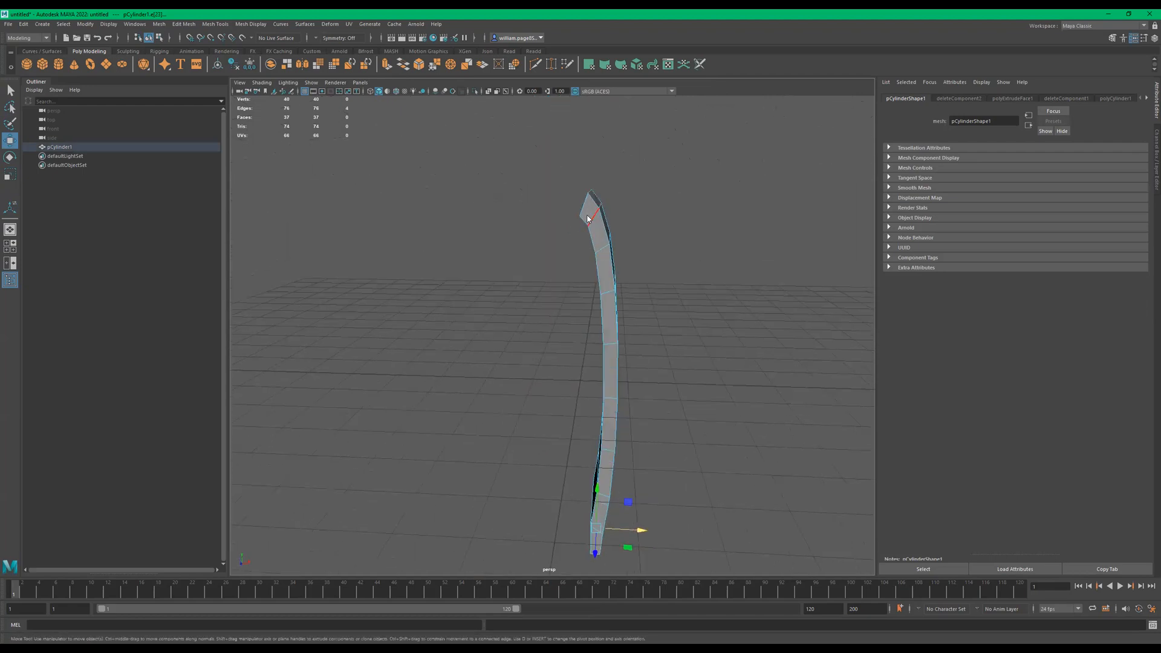
pyautogui.hotkey('ctrl', 'z')
pyautogui.hotkey('ctrl', 'z')
pyautogui.hotkey('ctrl', 'z')
pyautogui.hotkey('ctrl', 'z')
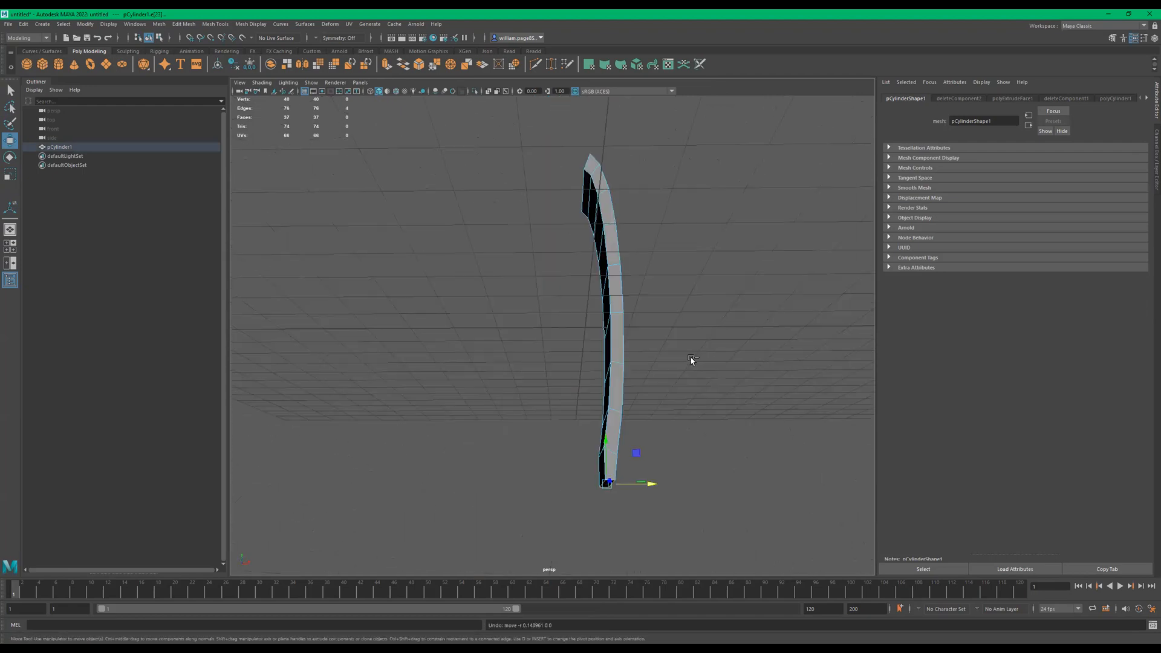
# Move the whole curved strip upward until it stands above the grid
pyautogui.keyDown('alt'); pyautogui.moveTo(656, 409); pyautogui.dragTo(523, 309); pyautogui.keyUp('alt')
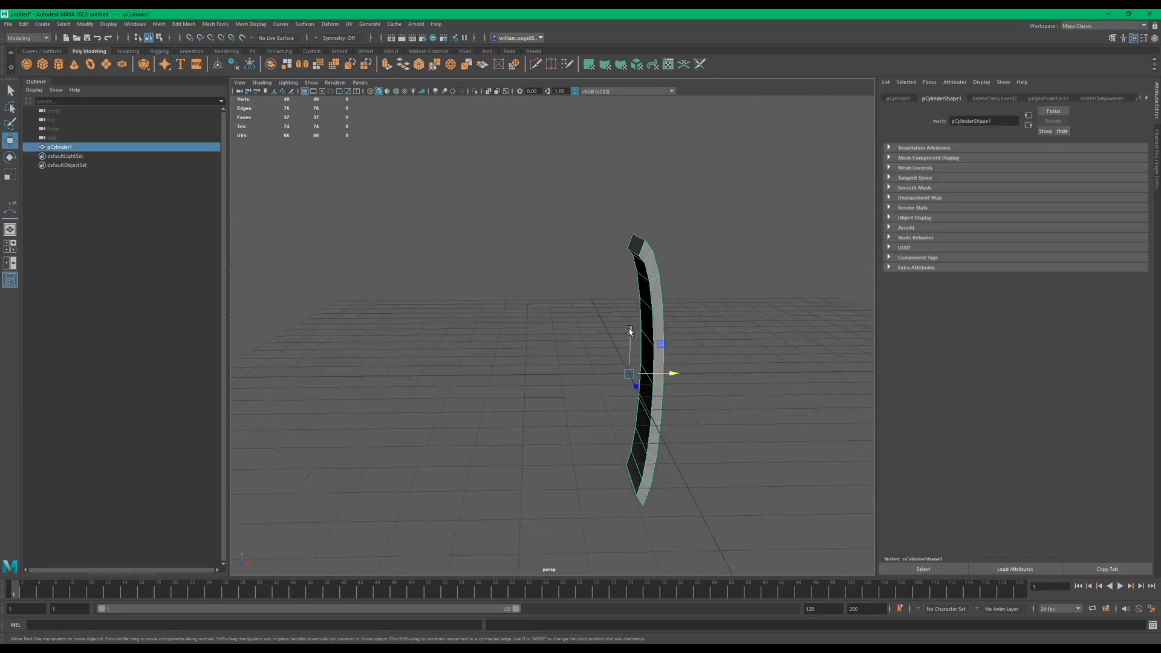
pyautogui.moveTo(629, 331); pyautogui.dragTo(609, 133)
pyautogui.keyDown('alt'); pyautogui.moveTo(654, 215); pyautogui.dragTo(637, 337, button='middle'); pyautogui.keyUp('alt')
pyautogui.keyDown('alt'); pyautogui.moveTo(637, 337); pyautogui.dragTo(699, 341); pyautogui.keyUp('alt')
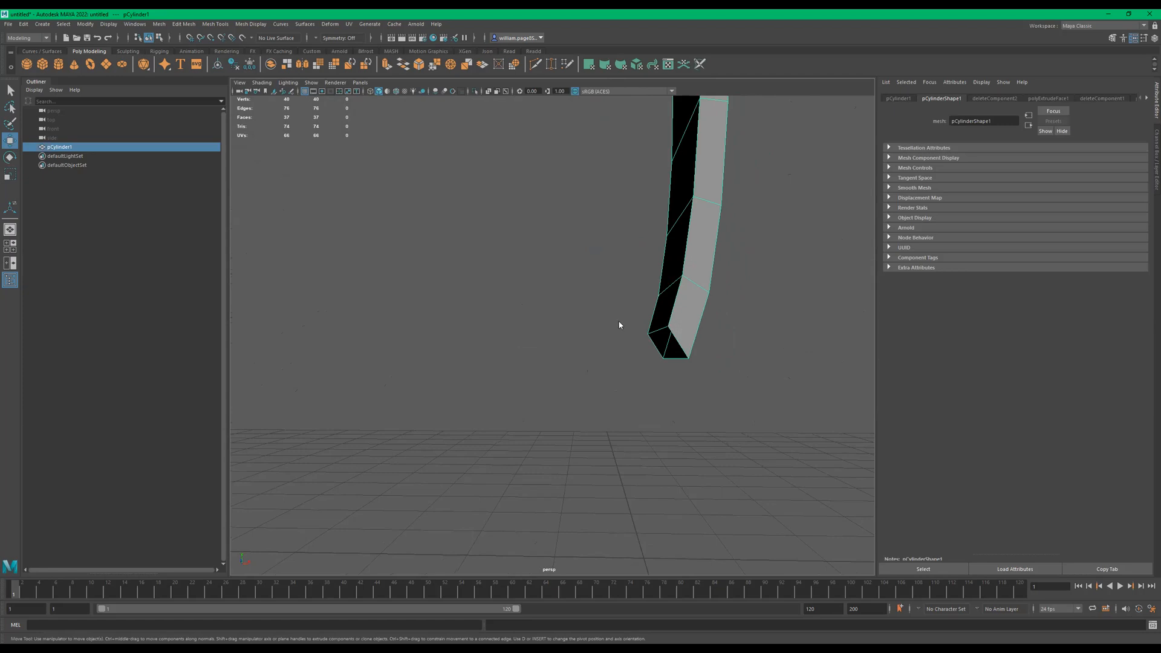
# Try to level the strip's open lower end by scaling its border edges vertically
pyautogui.moveTo(671, 325); pyautogui.dragTo(620, 325, button='right')
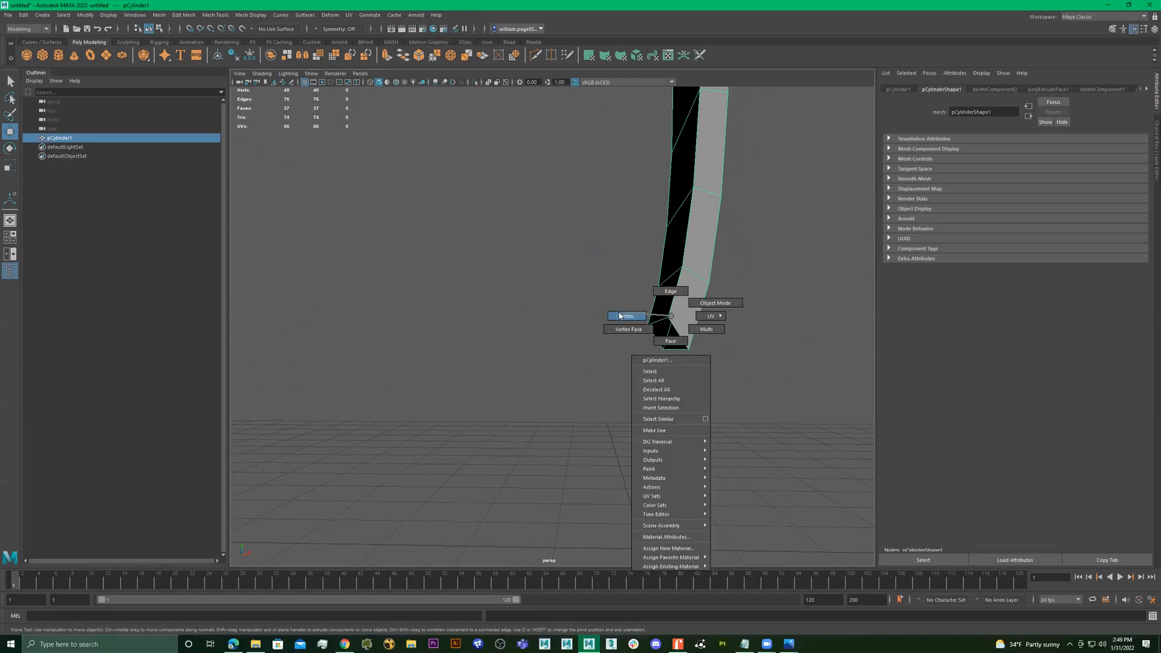
pyautogui.keyDown('alt'); pyautogui.moveTo(655, 366); pyautogui.dragTo(611, 327); pyautogui.keyUp('alt')
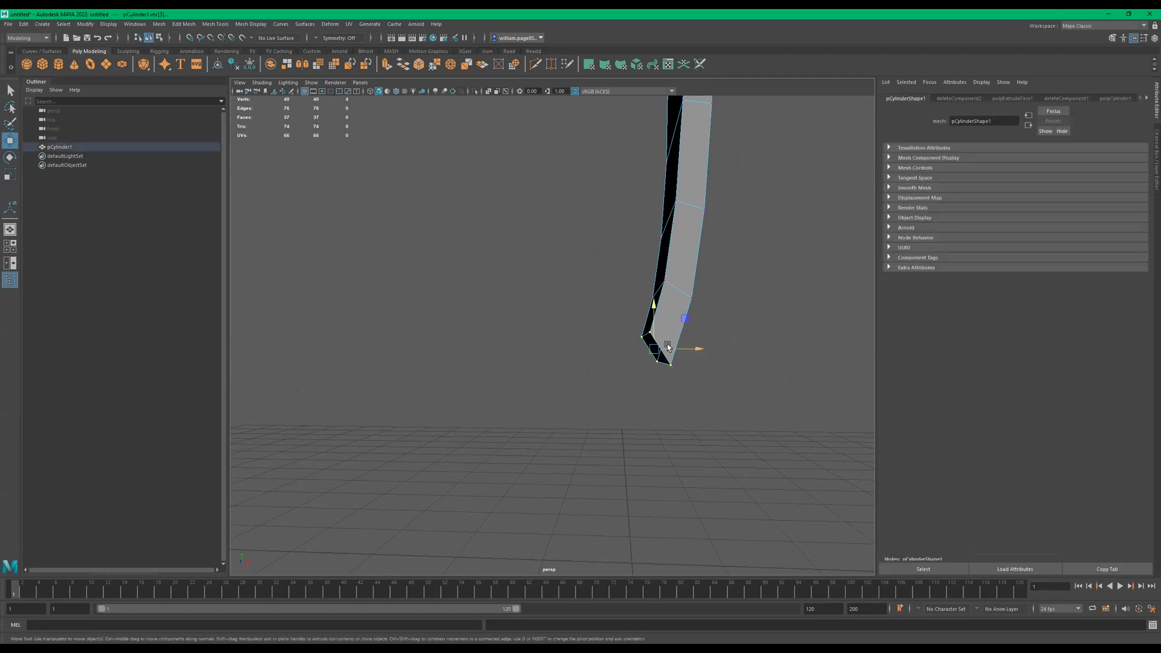
pyautogui.keyDown('alt'); pyautogui.moveTo(668, 352); pyautogui.dragTo(609, 364); pyautogui.keyUp('alt')
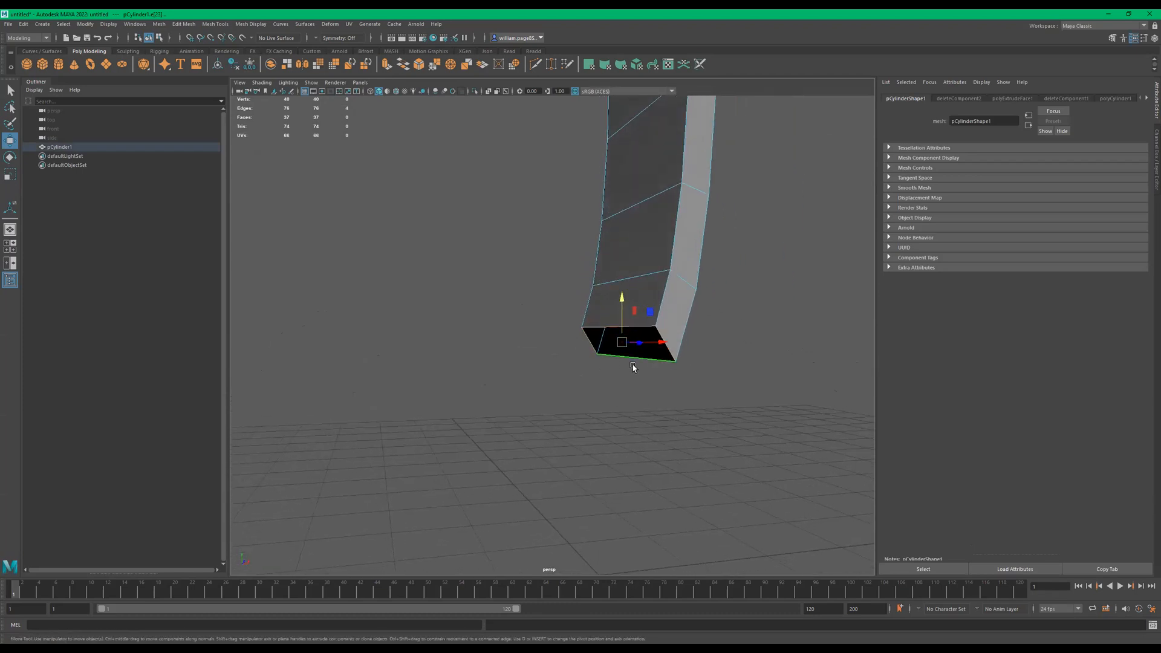
pyautogui.press('r')
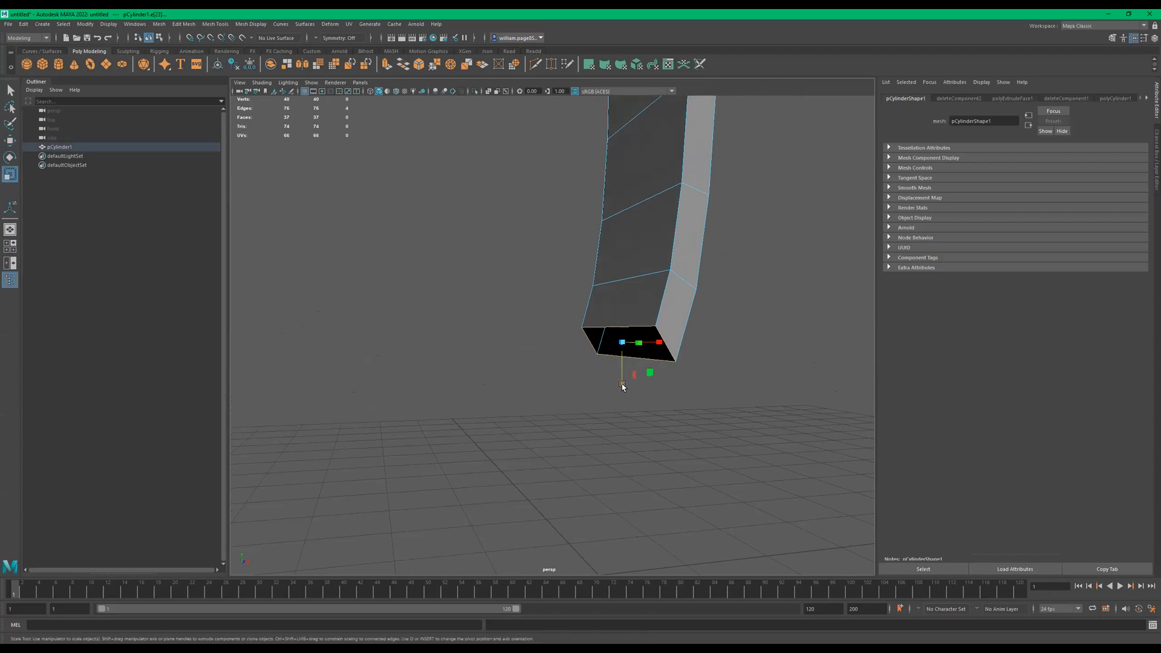
pyautogui.click(622, 383)
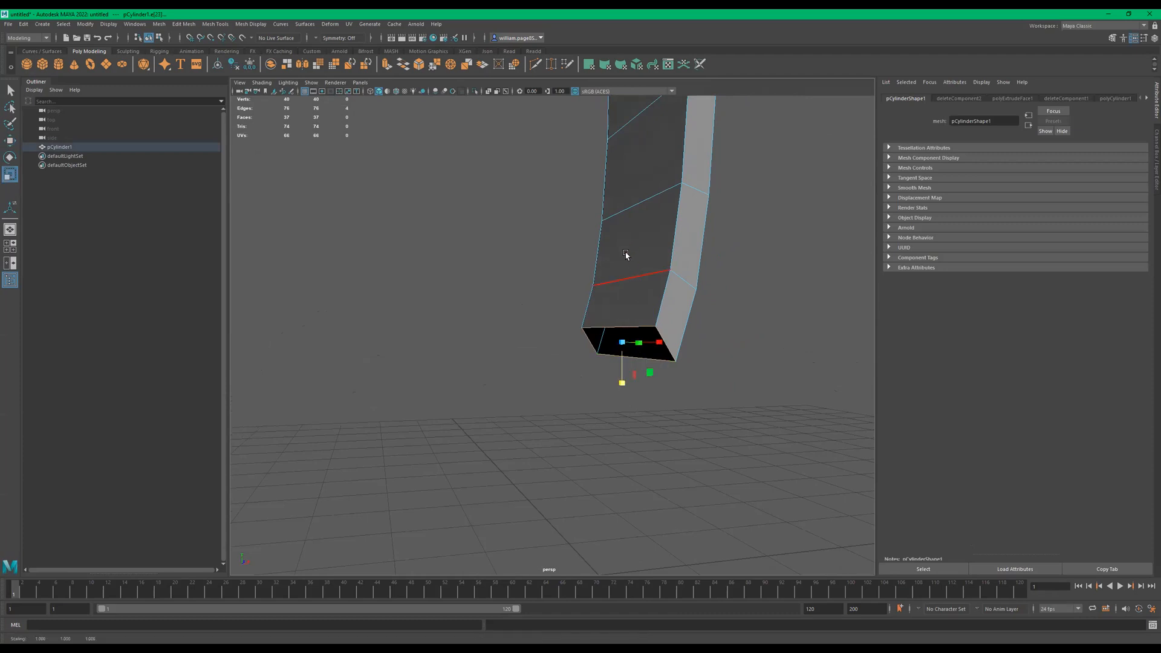
pyautogui.moveTo(621, 385); pyautogui.dragTo(614, 288)
pyautogui.moveTo(596, 348)
pyautogui.keyDown('alt'); pyautogui.mouseDown()
pyautogui.moveTo(615, 360)
pyautogui.moveTo(620, 351)
pyautogui.moveTo(595, 345)
pyautogui.moveTo(624, 369)
pyautogui.moveTo(734, 361)
pyautogui.moveTo(649, 340)
pyautogui.moveTo(583, 362)
pyautogui.mouseUp(); pyautogui.keyUp('alt')
pyautogui.hotkey('ctrl', 'z')
pyautogui.hotkey('ctrl', 'z')
pyautogui.hotkey('ctrl', 'z')
pyautogui.moveTo(571, 307); pyautogui.dragTo(532, 297)
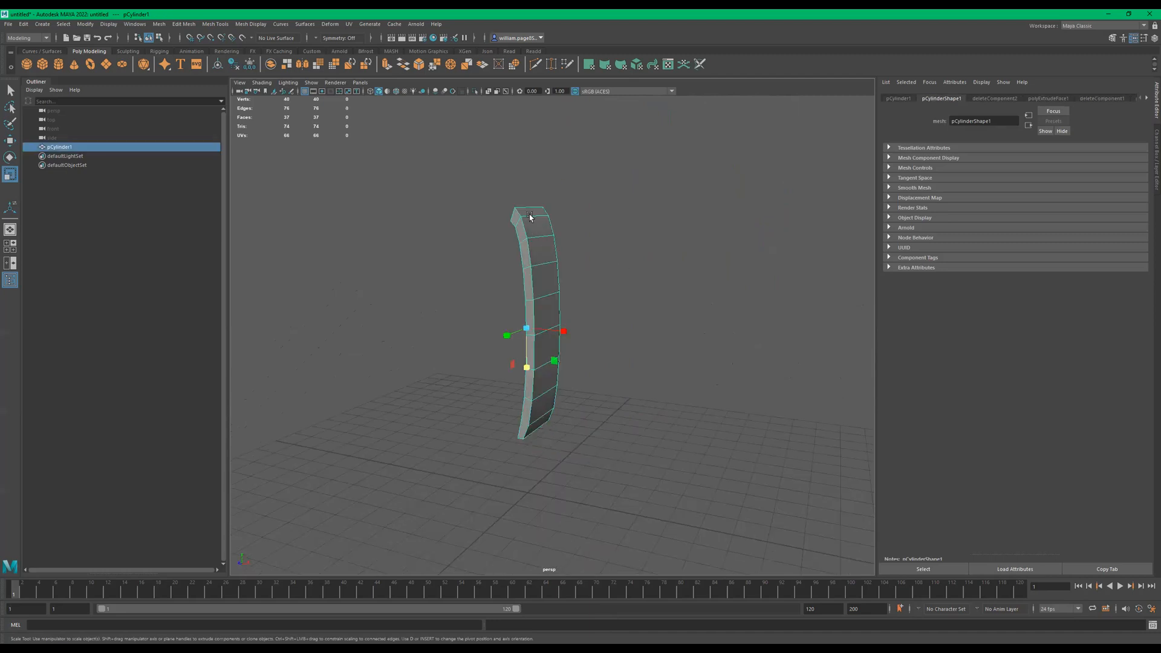
pyautogui.click(530, 216)
pyautogui.keyDown('shift'); pyautogui.click(547, 402); pyautogui.keyUp('shift')
pyautogui.click(543, 249)
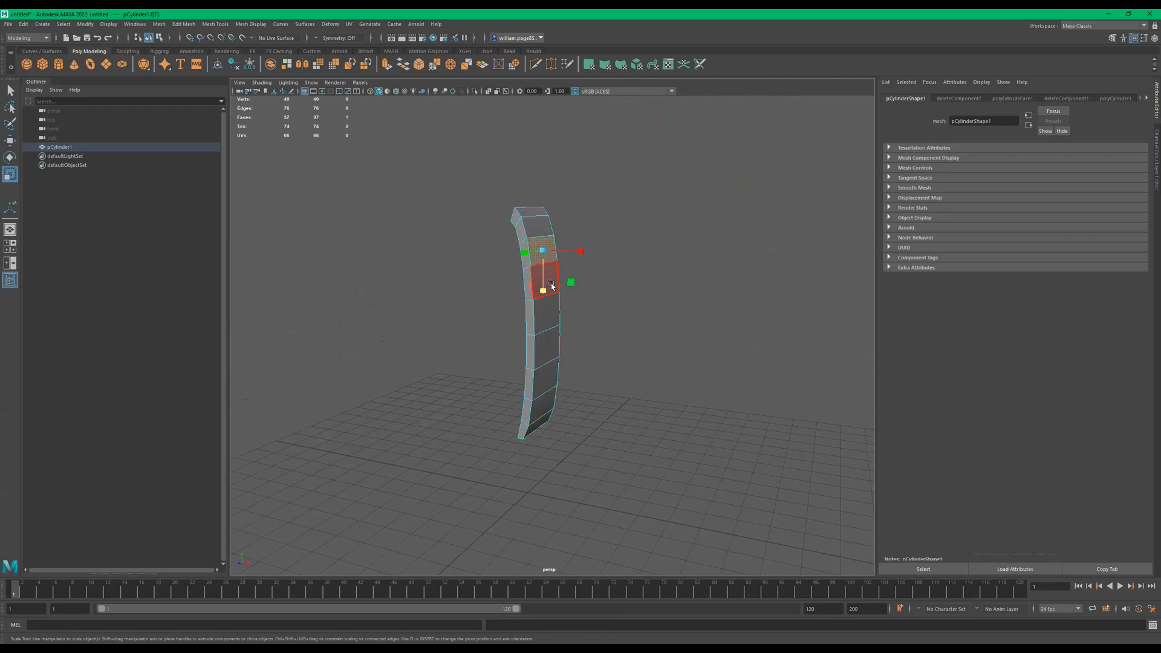
# Delete all faces of the strip except six consecutive outer faces in its middle, using an inverted selection
pyautogui.click(546, 229)
pyautogui.keyDown('shift'); pyautogui.click(550, 398); pyautogui.keyUp('shift')
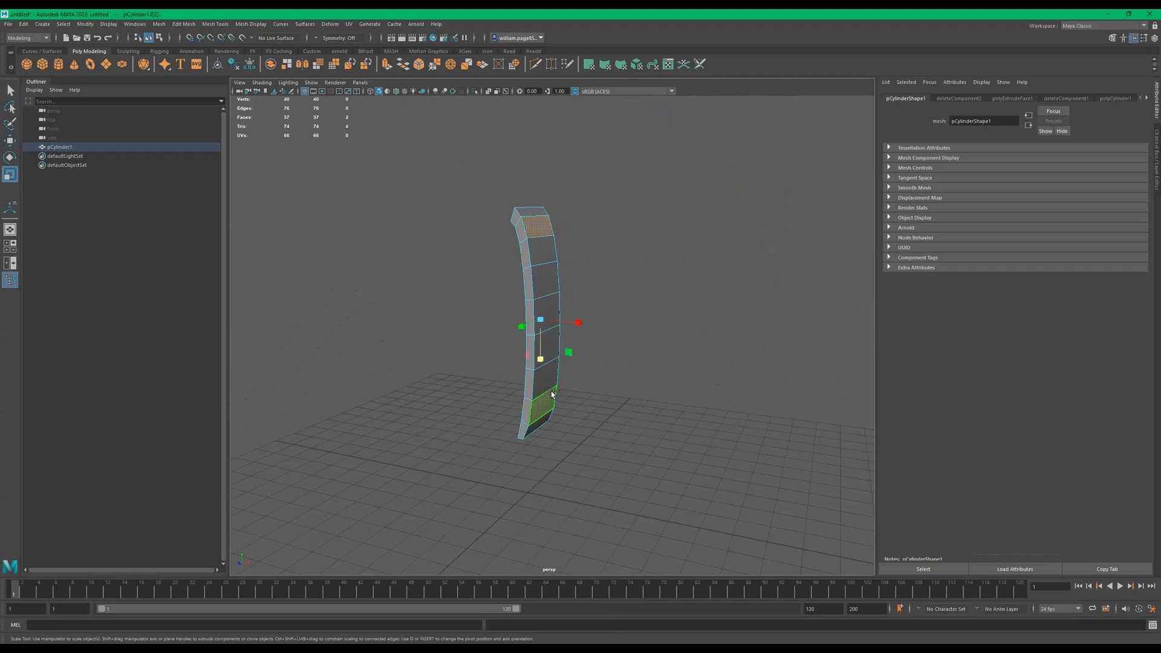
pyautogui.keyDown('ctrl'); pyautogui.click(552, 400); pyautogui.keyUp('ctrl')
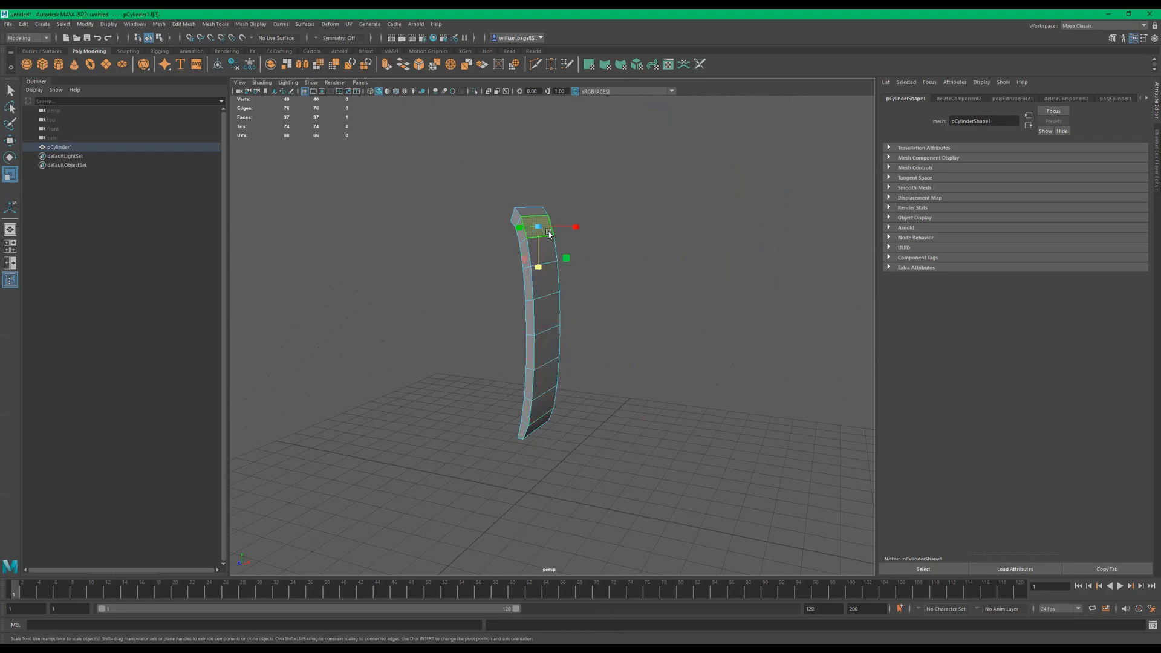
pyautogui.keyDown('shift'); pyautogui.doubleClick(550, 400); pyautogui.keyUp('shift')
pyautogui.moveTo(628, 354)
pyautogui.keyDown('alt'); pyautogui.mouseDown()
pyautogui.moveTo(646, 351)
pyautogui.moveTo(609, 355)
pyautogui.mouseUp(); pyautogui.keyUp('alt')
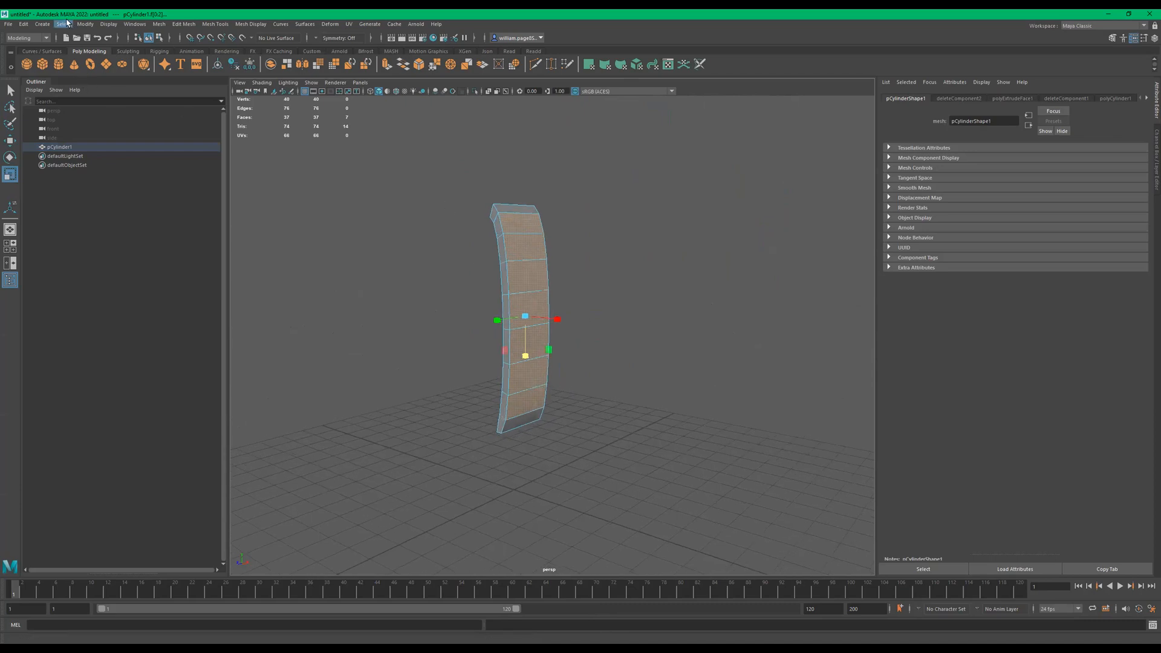
pyautogui.click(63, 24)
pyautogui.click(98, 78)
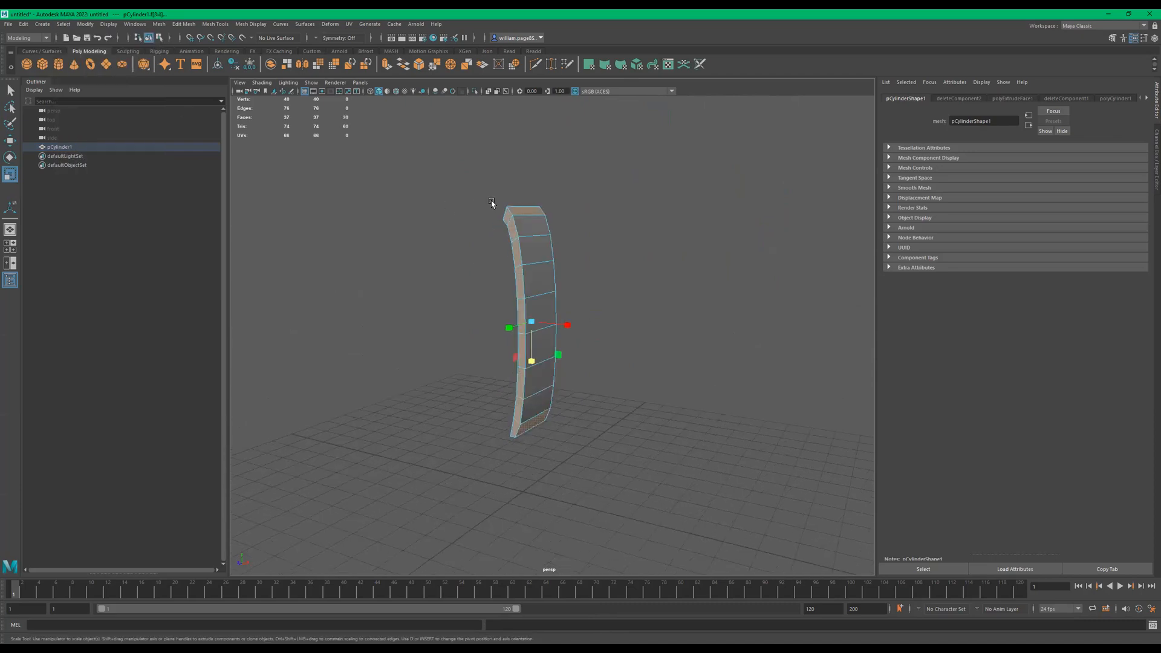
pyautogui.keyDown('alt'); pyautogui.moveTo(573, 222); pyautogui.dragTo(640, 234); pyautogui.keyUp('alt')
pyautogui.moveTo(556, 300); pyautogui.dragTo(569, 493)
pyautogui.keyDown('alt'); pyautogui.moveTo(590, 325); pyautogui.dragTo(553, 316); pyautogui.keyUp('alt')
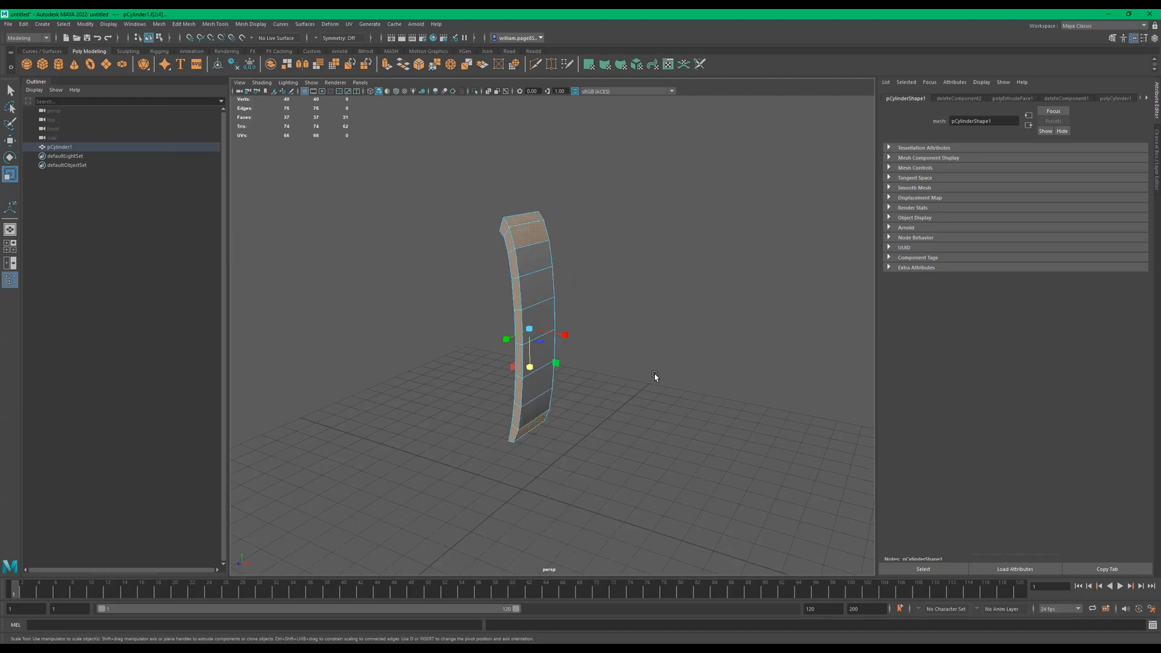
pyautogui.press('Delete')
pyautogui.keyDown('alt'); pyautogui.moveTo(587, 315); pyautogui.dragTo(556, 280); pyautogui.keyUp('alt')
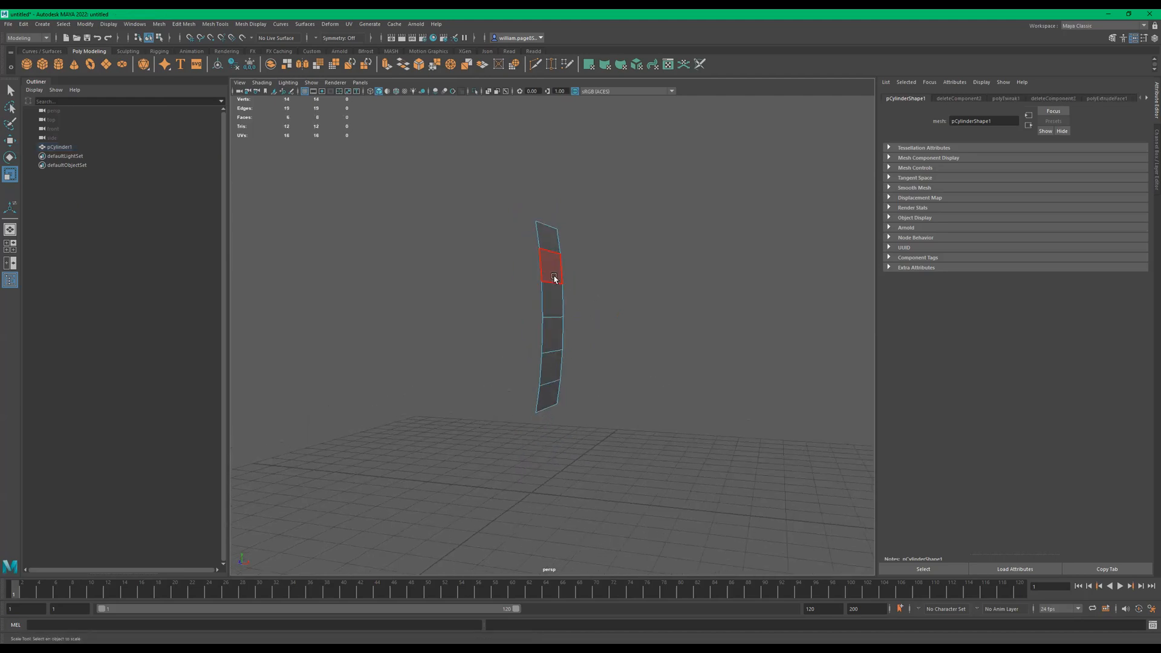
# Extrude the remaining six-face strip outward with a small thickness
pyautogui.press('F8')
pyautogui.moveTo(561, 329); pyautogui.dragTo(528, 341)
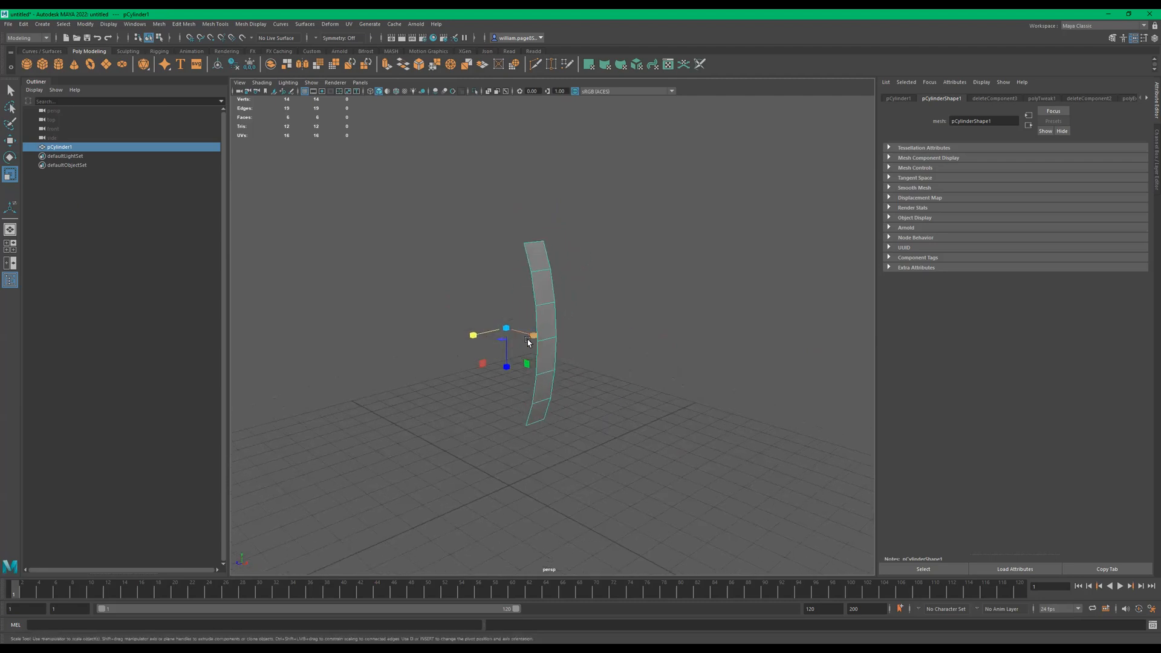
pyautogui.hotkey('ctrl', 'd')
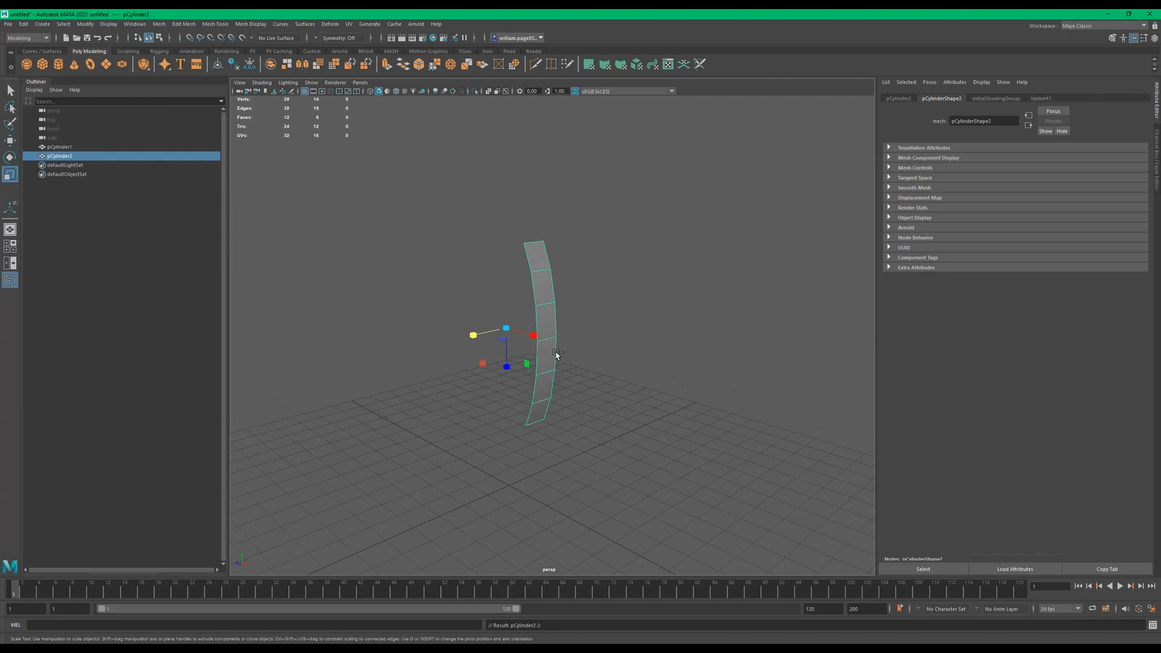
pyautogui.hotkey('ctrl', 'z')
pyautogui.hotkey('ctrl', 'e')
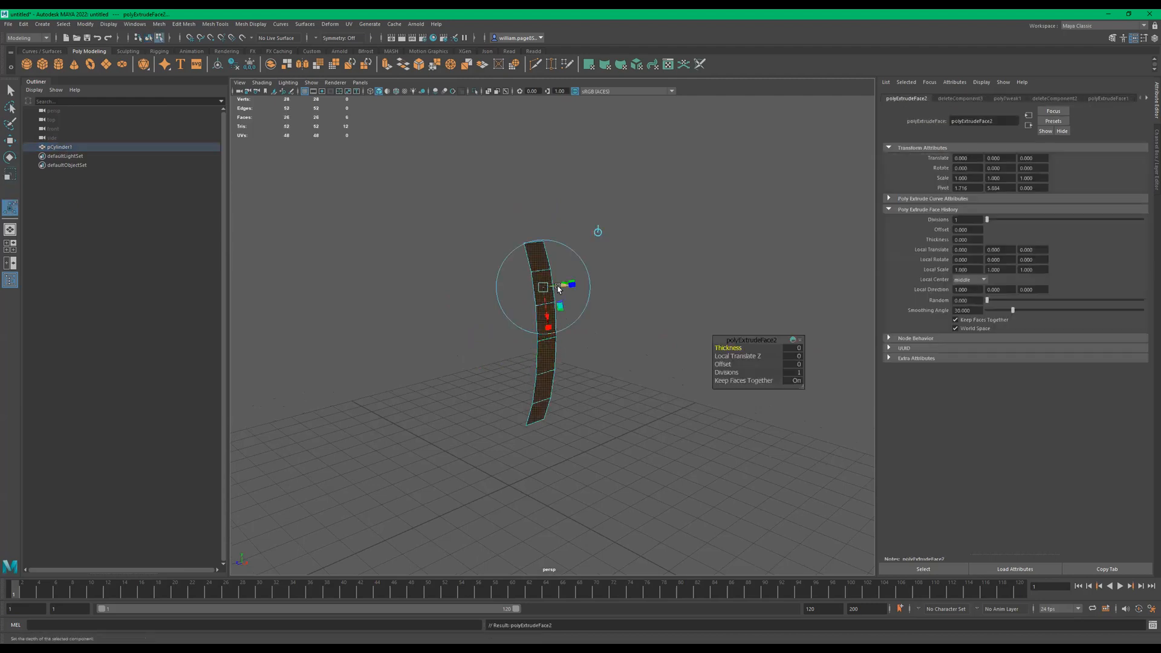
pyautogui.moveTo(733, 349); pyautogui.dragTo(745, 351)
pyautogui.press('q')
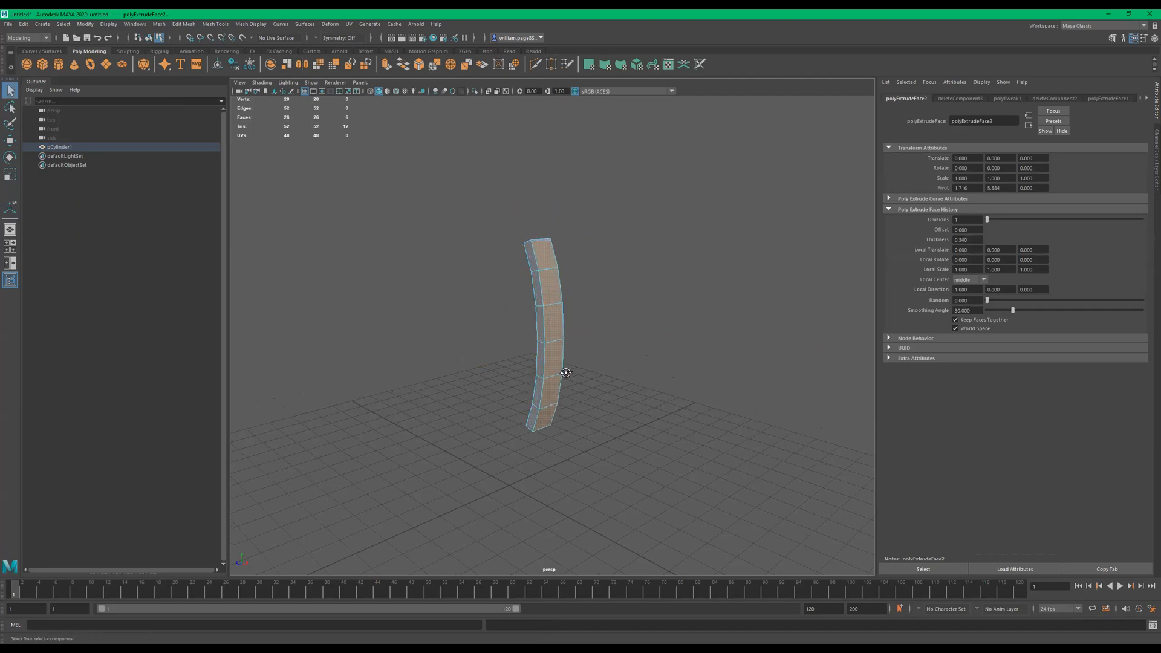
pyautogui.keyDown('alt'); pyautogui.moveTo(575, 379); pyautogui.dragTo(525, 364); pyautogui.keyUp('alt')
pyautogui.keyDown('alt'); pyautogui.moveTo(537, 365); pyautogui.dragTo(568, 379, button='middle'); pyautogui.keyUp('alt')
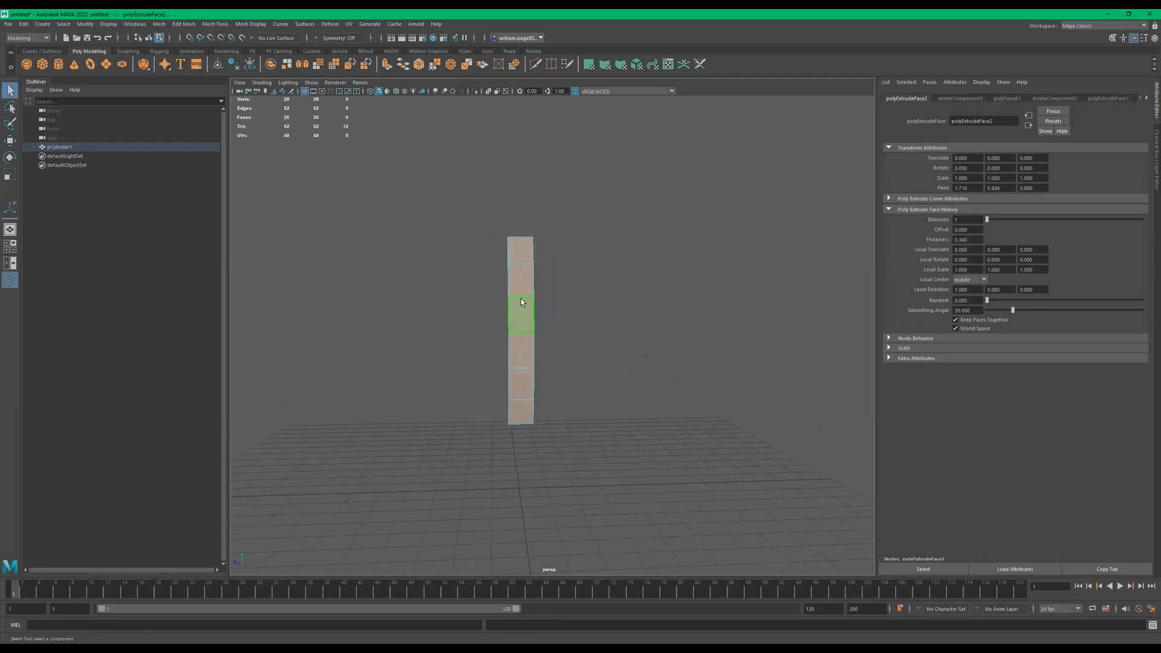
# Taper the strip by scaling its vertices wider sideways in wireframe view, dropping the lowest selected row after each widening
pyautogui.moveTo(625, 183); pyautogui.dragTo(474, 394)
pyautogui.press('r')
pyautogui.moveTo(485, 315); pyautogui.dragTo(466, 314)
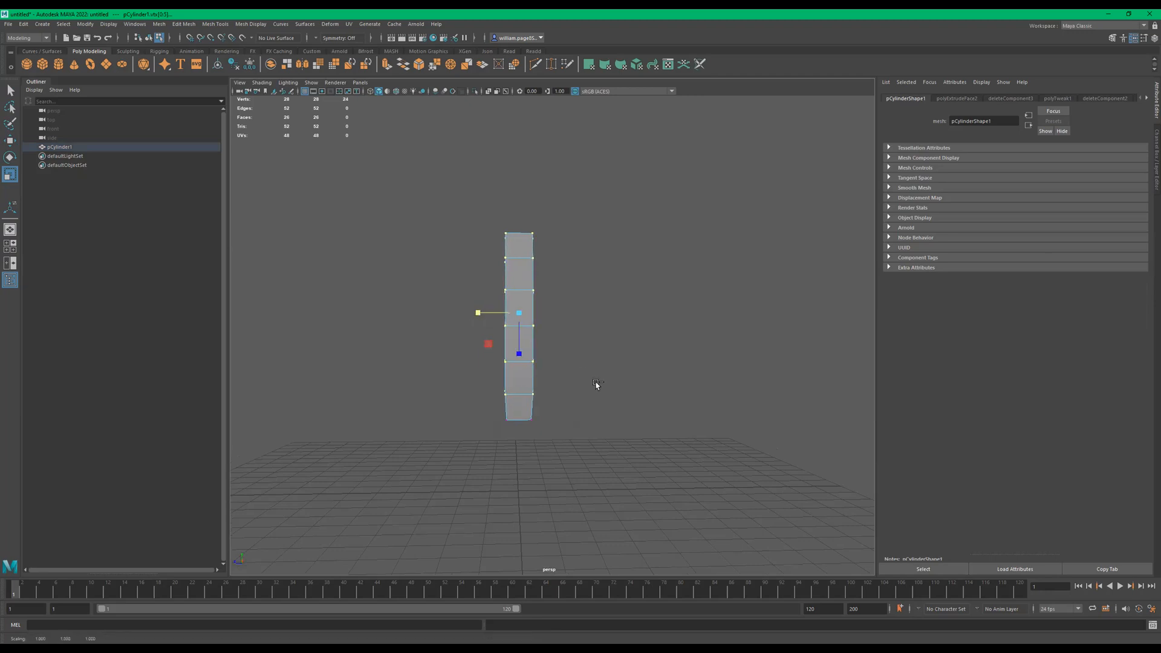
pyautogui.press('4')
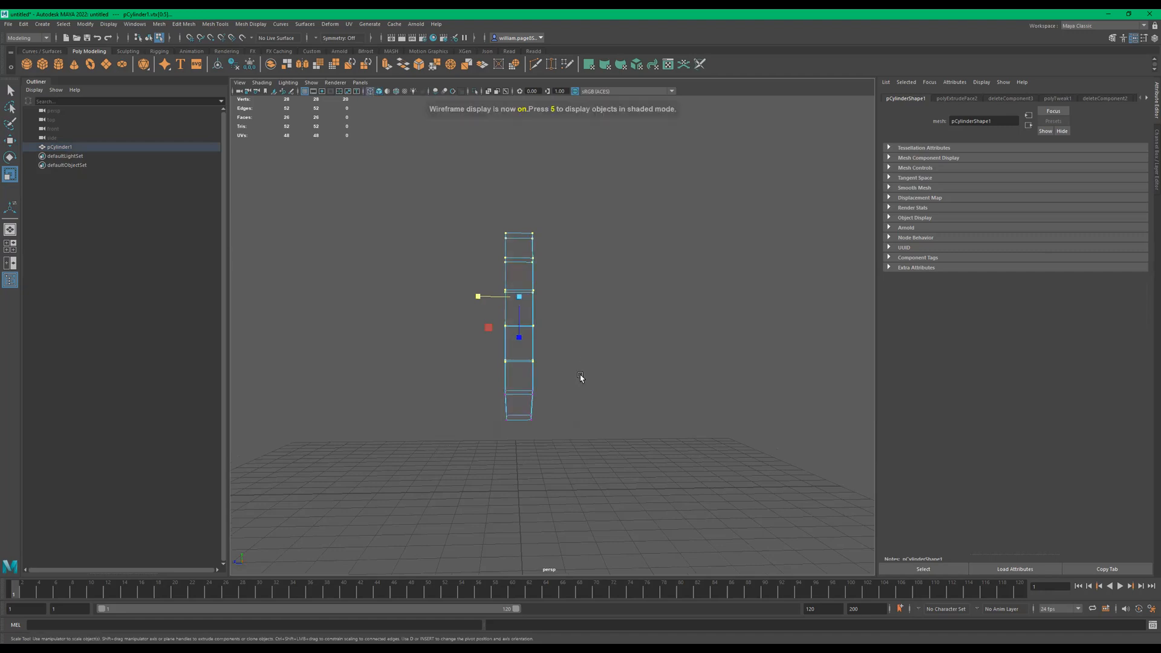
pyautogui.moveTo(489, 299); pyautogui.dragTo(482, 298)
pyautogui.keyDown('ctrl'); pyautogui.moveTo(569, 350); pyautogui.dragTo(451, 393); pyautogui.keyUp('ctrl')
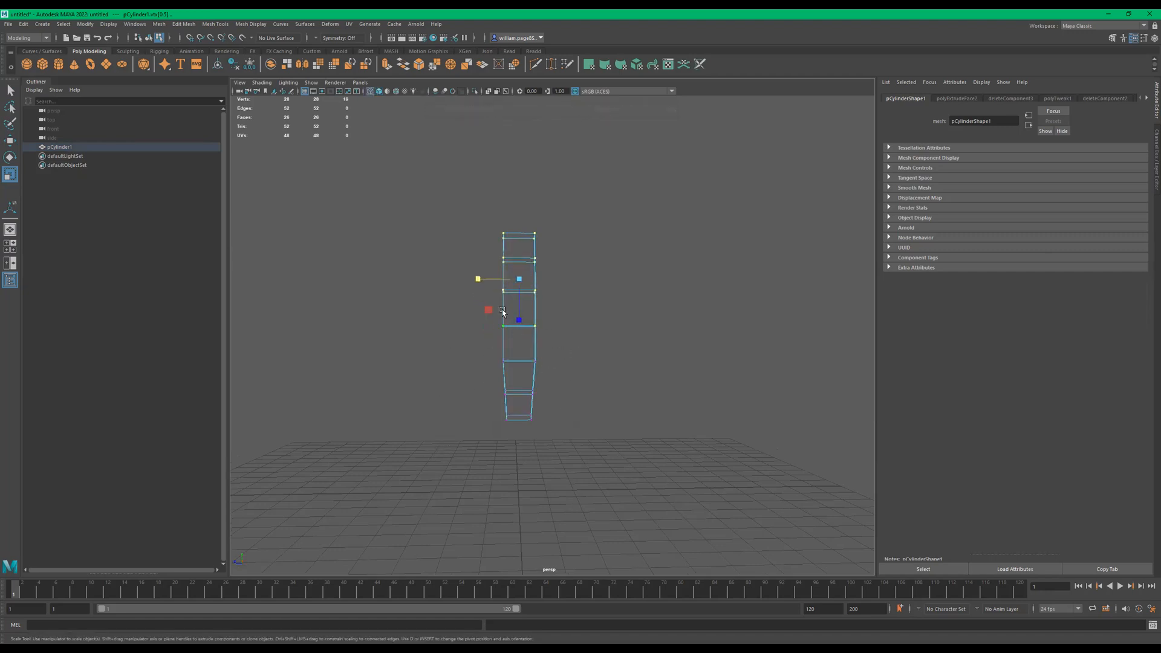
pyautogui.click(478, 282)
pyautogui.hotkey('ctrl', 'z')
pyautogui.moveTo(486, 280); pyautogui.dragTo(478, 279)
pyautogui.keyDown('ctrl'); pyautogui.moveTo(540, 321); pyautogui.dragTo(458, 354); pyautogui.keyUp('ctrl')
pyautogui.keyDown('alt'); pyautogui.moveTo(579, 297); pyautogui.dragTo(576, 321, button='middle'); pyautogui.keyUp('alt')
pyautogui.moveTo(474, 288); pyautogui.dragTo(470, 288)
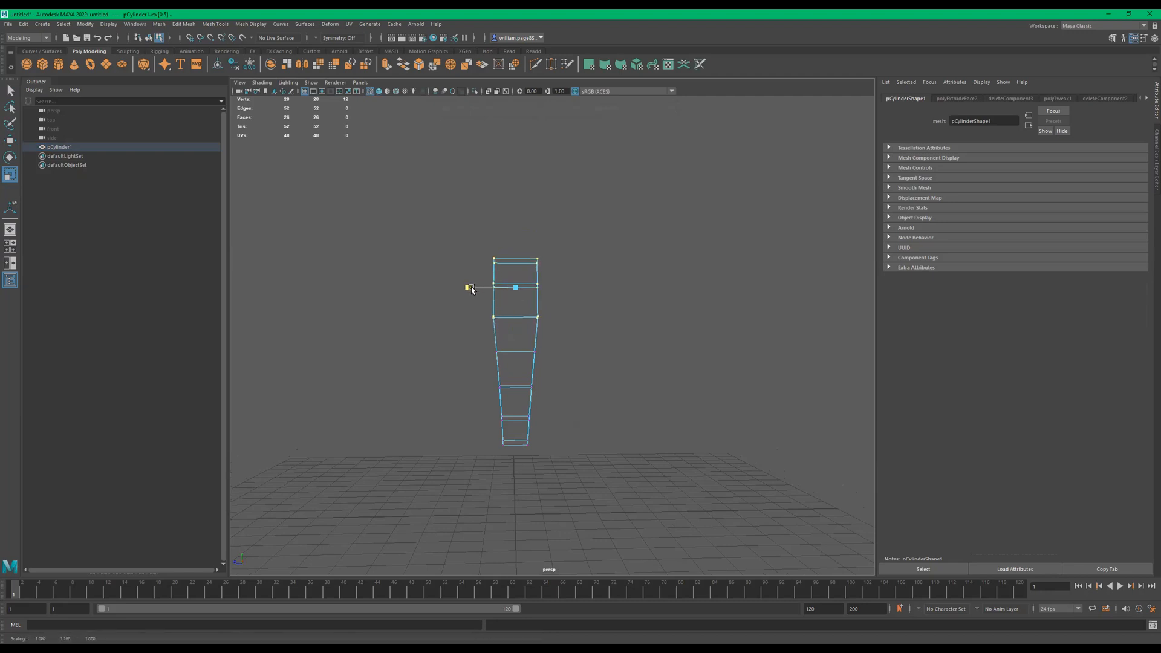
# Widen the strip's top two vertex rows, then the top row alone, and return to shaded object mode
pyautogui.keyDown('ctrl'); pyautogui.moveTo(573, 316); pyautogui.dragTo(420, 345); pyautogui.keyUp('ctrl')
pyautogui.keyDown('alt'); pyautogui.moveTo(466, 268); pyautogui.dragTo(459, 290, button='middle'); pyautogui.keyUp('alt')
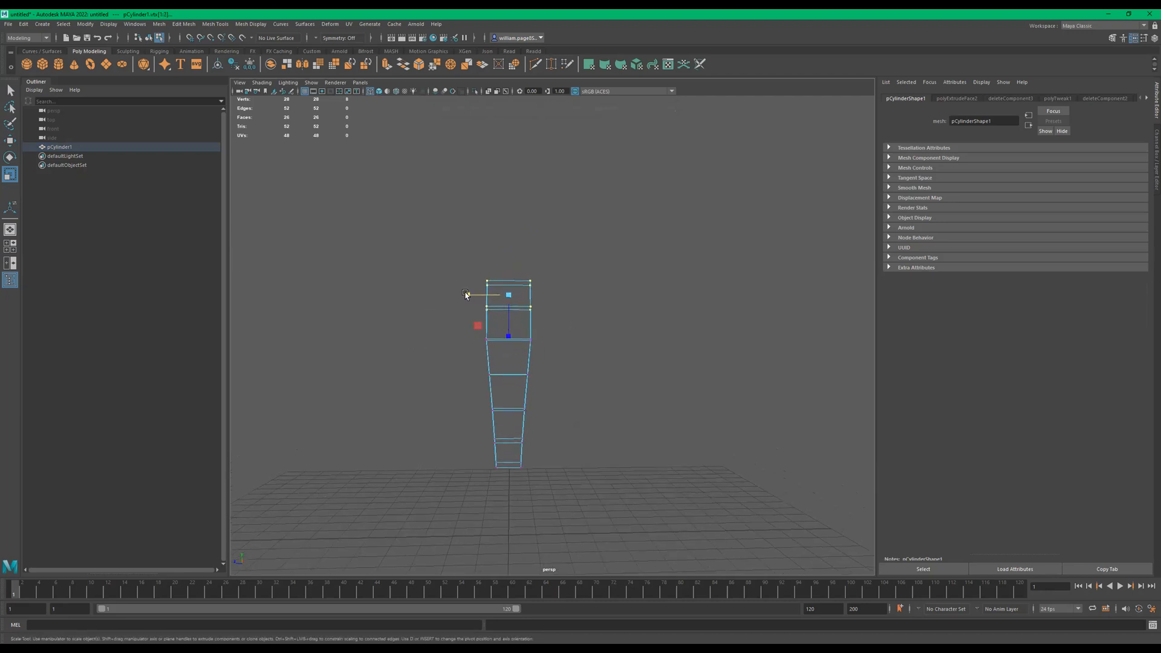
pyautogui.moveTo(470, 296); pyautogui.dragTo(465, 294)
pyautogui.keyDown('ctrl'); pyautogui.moveTo(563, 306); pyautogui.dragTo(463, 327); pyautogui.keyUp('ctrl')
pyautogui.keyDown('alt'); pyautogui.moveTo(500, 337); pyautogui.dragTo(500, 355, button='middle'); pyautogui.keyUp('alt')
pyautogui.moveTo(467, 302); pyautogui.dragTo(461, 300)
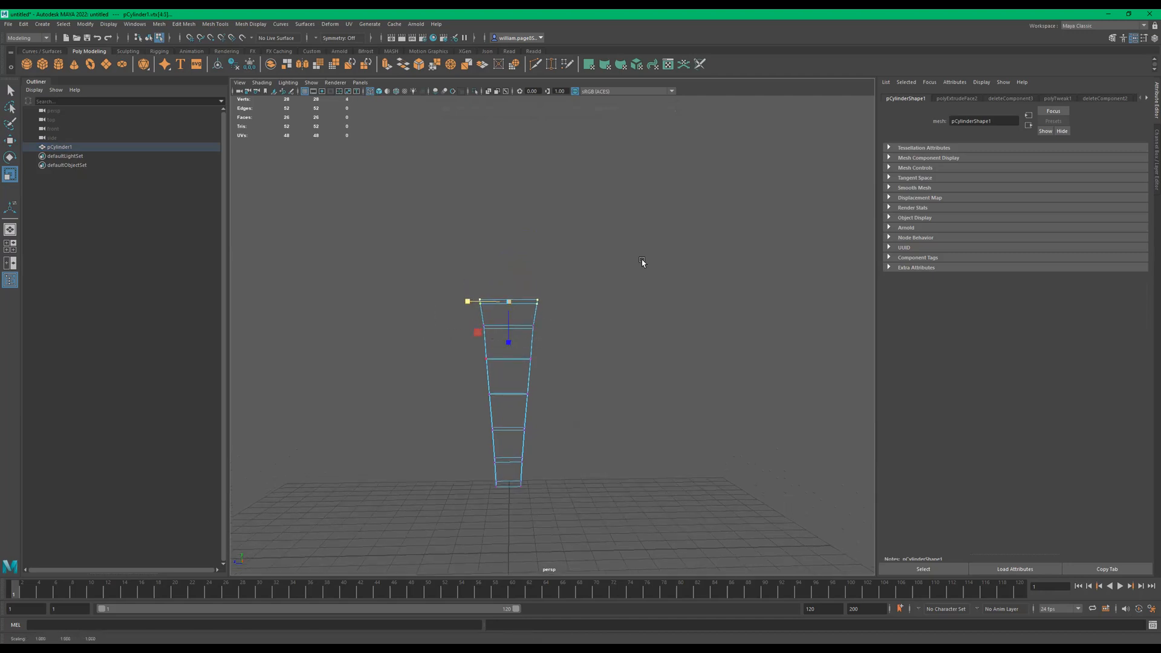
pyautogui.press('F8')
pyautogui.press('5')
pyautogui.moveTo(560, 368)
pyautogui.keyDown('alt'); pyautogui.mouseDown()
pyautogui.moveTo(718, 366)
pyautogui.moveTo(671, 363)
pyautogui.mouseUp(); pyautogui.keyUp('alt')
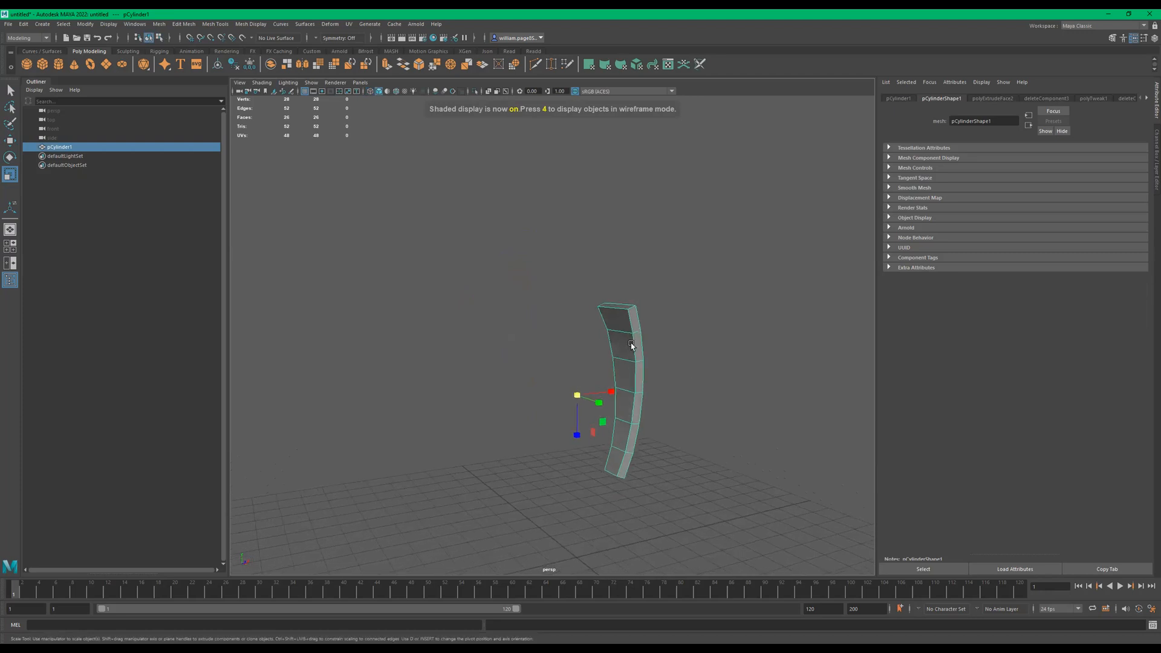
# Delete the tapered strip and create a polygon torus in its place
pyautogui.press('Delete')
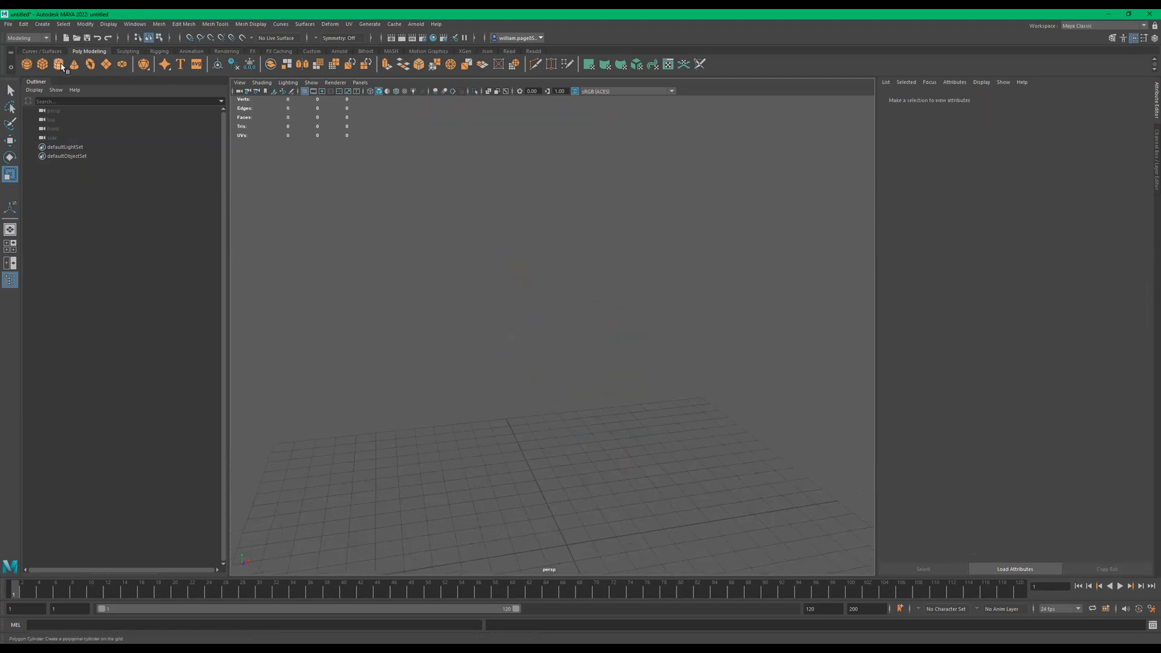
pyautogui.click(90, 64)
pyautogui.keyDown('alt'); pyautogui.moveTo(539, 321); pyautogui.dragTo(512, 252, button='middle'); pyautogui.keyUp('alt')
pyautogui.keyDown('alt'); pyautogui.moveTo(591, 503); pyautogui.dragTo(543, 532); pyautogui.keyUp('alt')
# Rotate the torus upright and raise it above the grid
pyautogui.press('e')
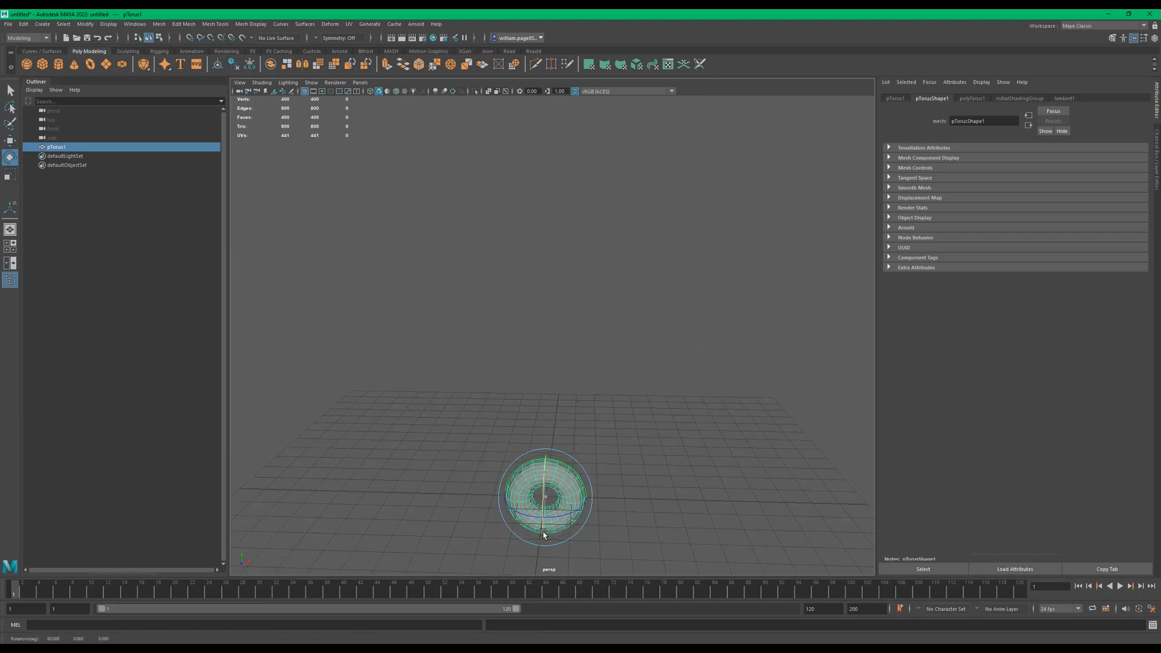
pyautogui.keyDown('alt'); pyautogui.moveTo(633, 430); pyautogui.dragTo(526, 369); pyautogui.keyUp('alt')
pyautogui.press('w')
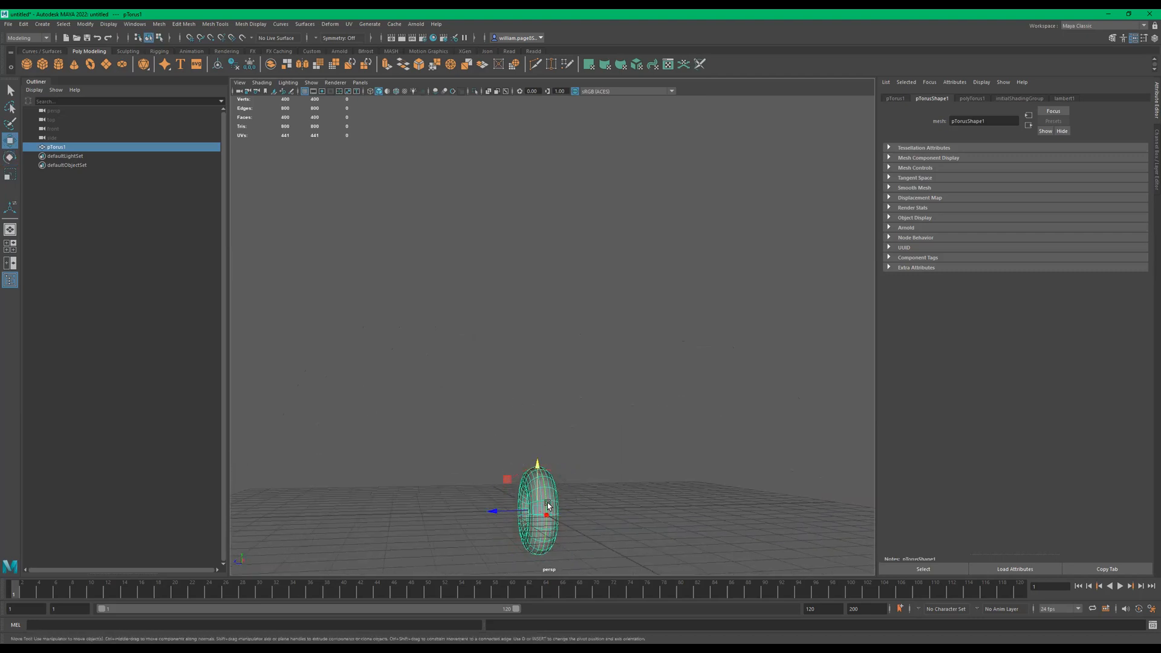
pyautogui.moveTo(537, 466); pyautogui.dragTo(542, 236)
pyautogui.moveTo(565, 254)
pyautogui.keyDown('alt'); pyautogui.mouseDown()
pyautogui.moveTo(591, 300)
pyautogui.moveTo(584, 247)
pyautogui.mouseUp(); pyautogui.keyUp('alt')
pyautogui.keyDown('alt'); pyautogui.moveTo(584, 247); pyautogui.dragTo(635, 258, button='right'); pyautogui.keyUp('alt')
pyautogui.keyDown('alt'); pyautogui.moveTo(635, 259); pyautogui.dragTo(657, 454, button='middle'); pyautogui.keyUp('alt')
pyautogui.keyDown('alt'); pyautogui.moveTo(623, 361); pyautogui.dragTo(644, 363, button='right'); pyautogui.keyUp('alt')
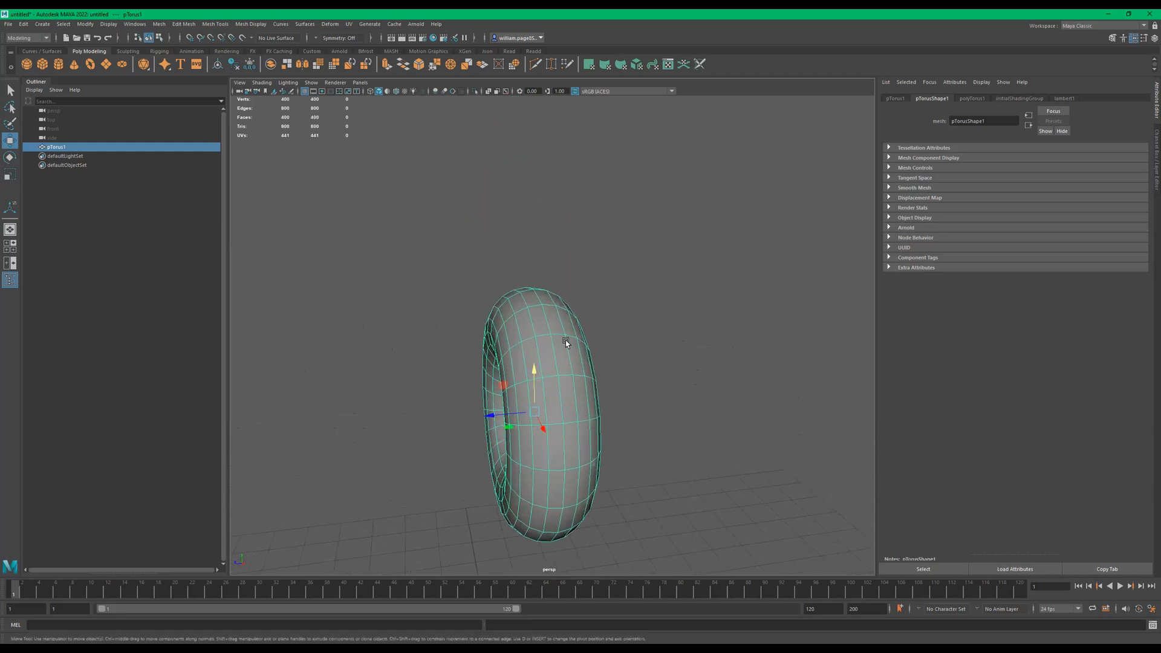
# Delete all torus faces except an outer strip two faces wide and six faces long, using an inverted selection
pyautogui.press('F11')
pyautogui.click(553, 357)
pyautogui.keyDown('shift'); pyautogui.click(564, 357); pyautogui.keyUp('shift')
pyautogui.keyDown('shift'); pyautogui.click(559, 394); pyautogui.keyUp('shift')
pyautogui.keyDown('shift'); pyautogui.click(571, 415); pyautogui.keyUp('shift')
pyautogui.keyDown('shift'); pyautogui.click(559, 444); pyautogui.keyUp('shift')
pyautogui.keyDown('shift'); pyautogui.click(573, 449); pyautogui.keyUp('shift')
pyautogui.keyDown('shift'); pyautogui.click(559, 487); pyautogui.keyUp('shift')
pyautogui.keyDown('shift'); pyautogui.click(573, 493); pyautogui.keyUp('shift')
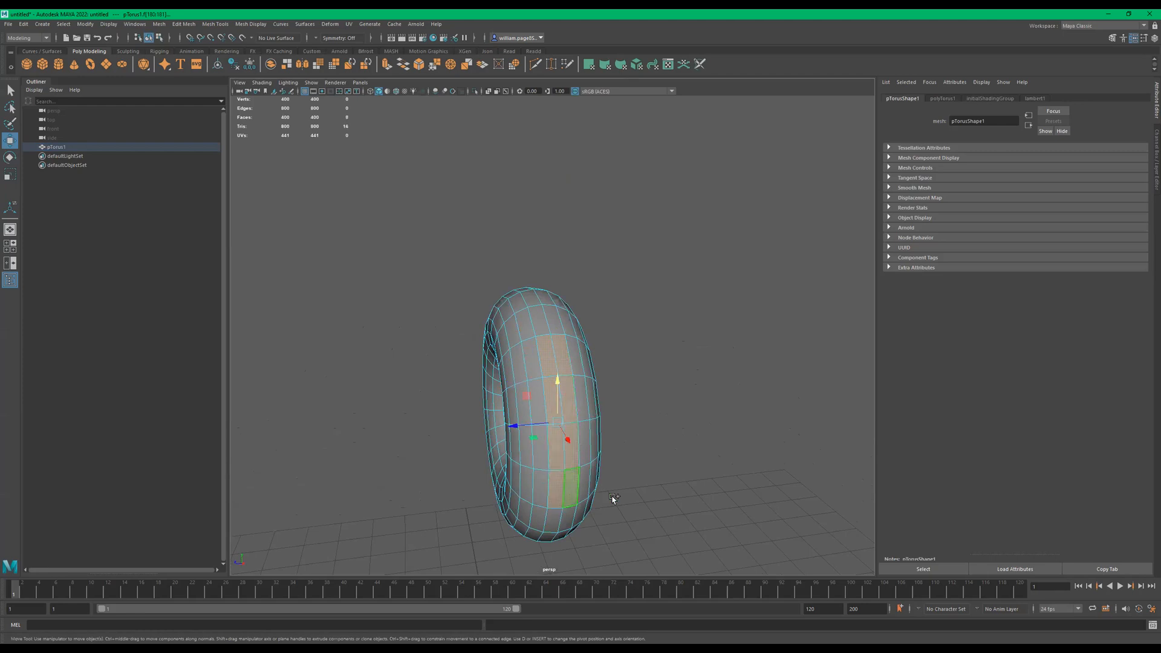
pyautogui.keyDown('alt'); pyautogui.moveTo(654, 475); pyautogui.dragTo(658, 441); pyautogui.keyUp('alt')
pyautogui.keyDown('alt'); pyautogui.moveTo(658, 441); pyautogui.dragTo(673, 361, button='middle'); pyautogui.keyUp('alt')
pyautogui.keyDown('shift'); pyautogui.click(569, 354); pyautogui.keyUp('shift')
pyautogui.keyDown('shift'); pyautogui.click(588, 355); pyautogui.keyUp('shift')
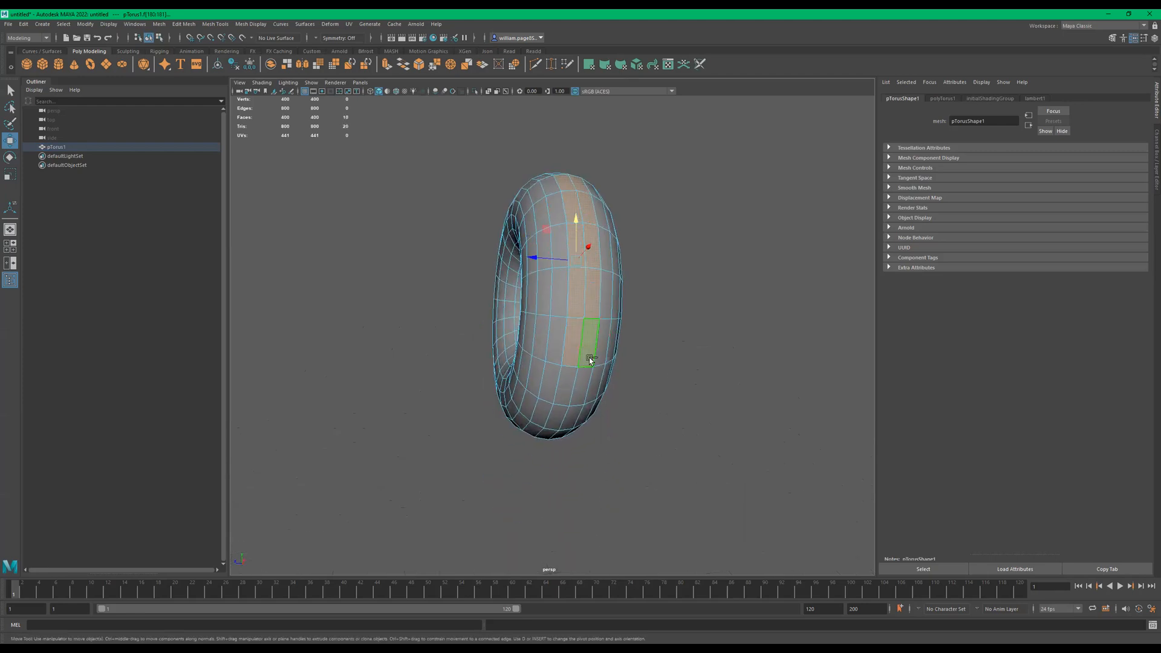
pyautogui.keyDown('shift'); pyautogui.click(569, 386); pyautogui.keyUp('shift')
pyautogui.keyDown('shift'); pyautogui.click(583, 390); pyautogui.keyUp('shift')
pyautogui.keyDown('alt'); pyautogui.moveTo(729, 399); pyautogui.dragTo(765, 424); pyautogui.keyUp('alt')
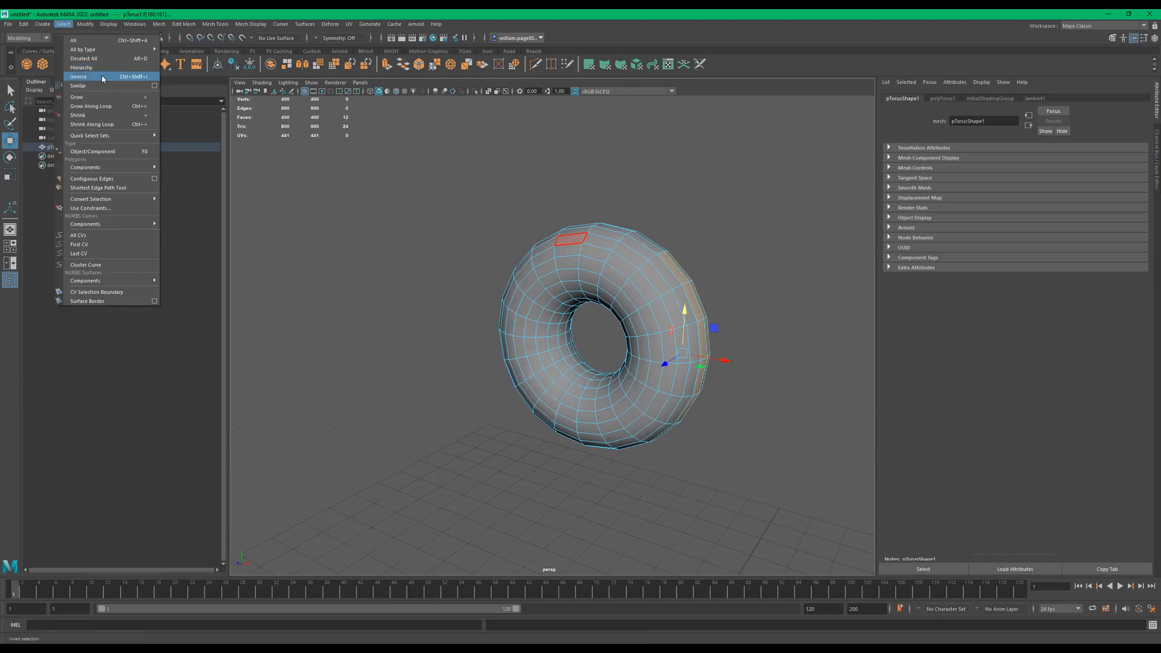
pyautogui.click(103, 76)
pyautogui.press('Delete')
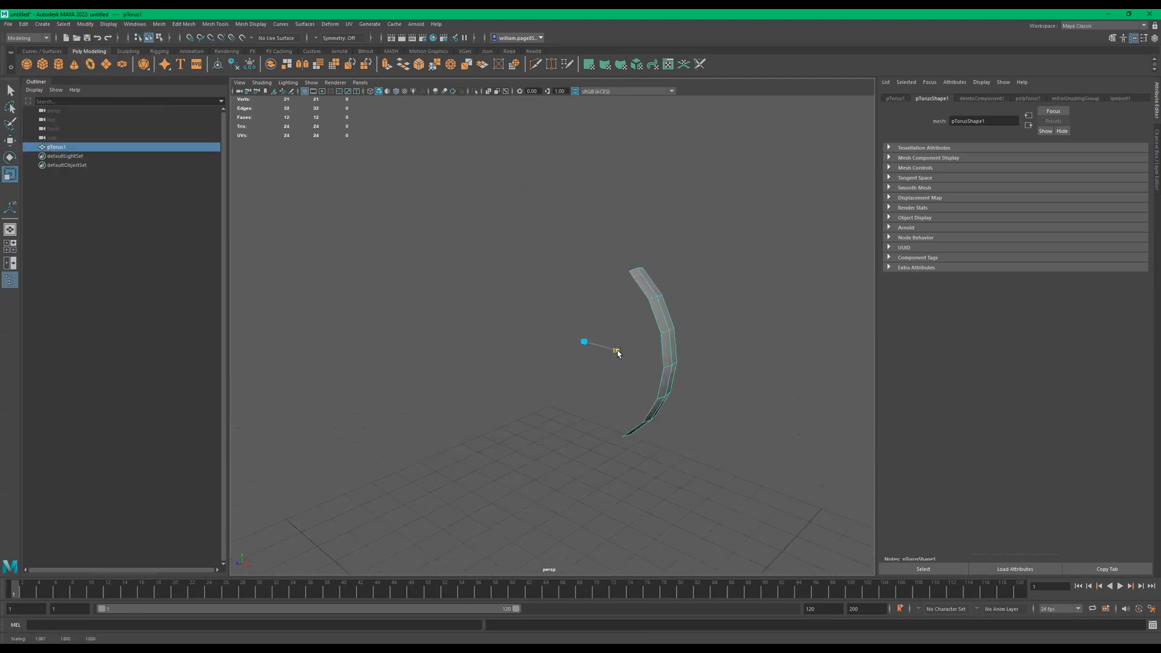
# Flatten the curve of the torus strip by scaling it, and try extruding its faces with a thickness of 0.2
pyautogui.moveTo(616, 350)
pyautogui.mouseDown()
pyautogui.moveTo(585, 341)
pyautogui.moveTo(609, 362)
pyautogui.moveTo(596, 349)
pyautogui.moveTo(615, 338)
pyautogui.mouseUp()
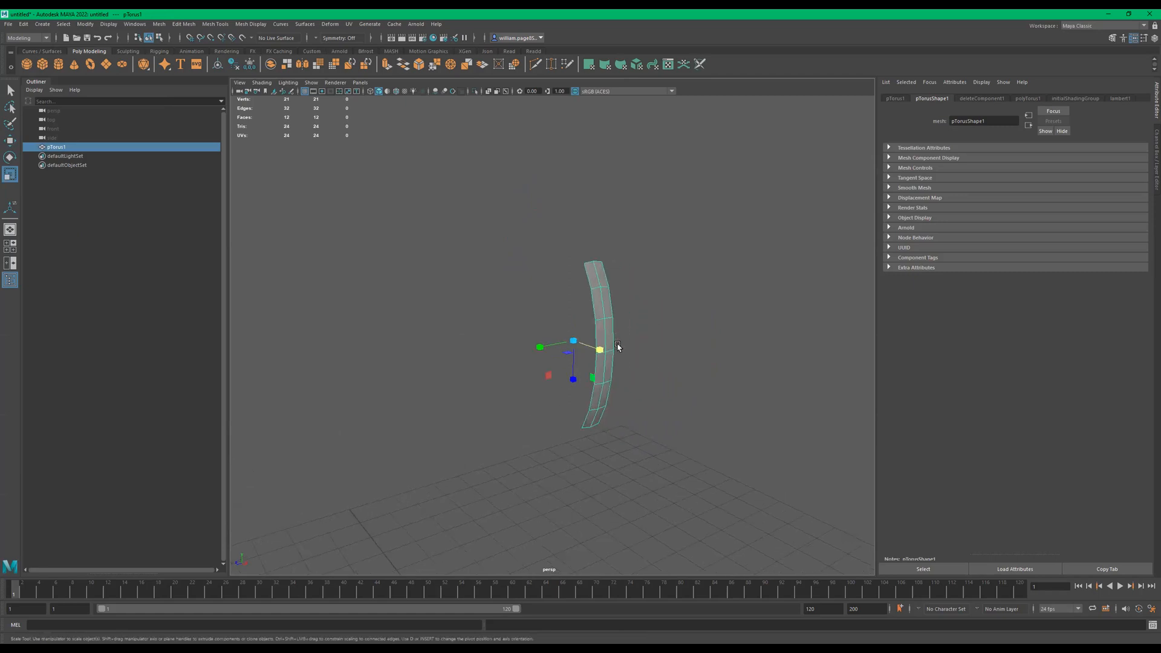
pyautogui.hotkey('ctrl', 'e')
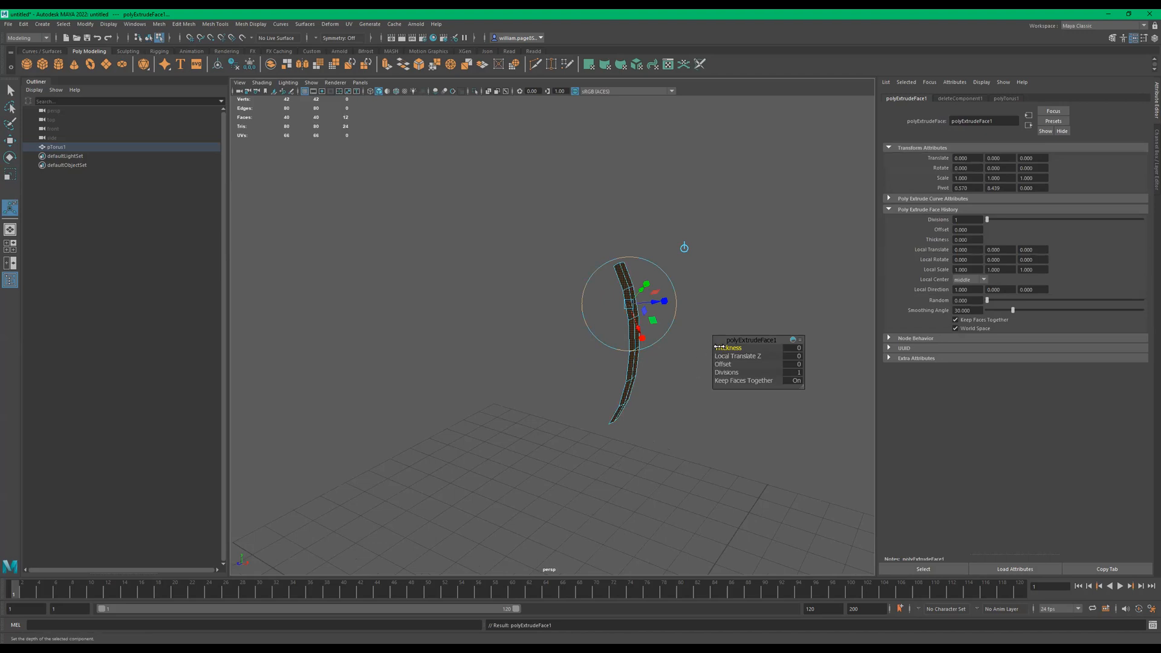
pyautogui.moveTo(720, 347); pyautogui.dragTo(721, 347)
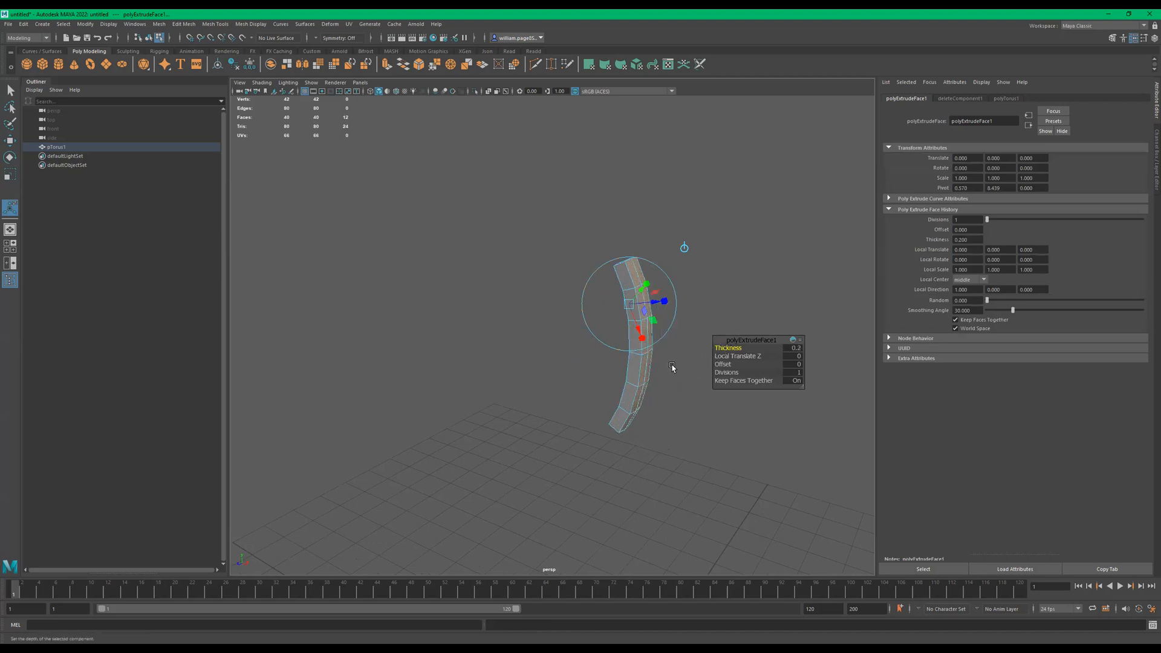
pyautogui.hotkey('ctrl', 'z')
pyautogui.hotkey('ctrl', 'z')
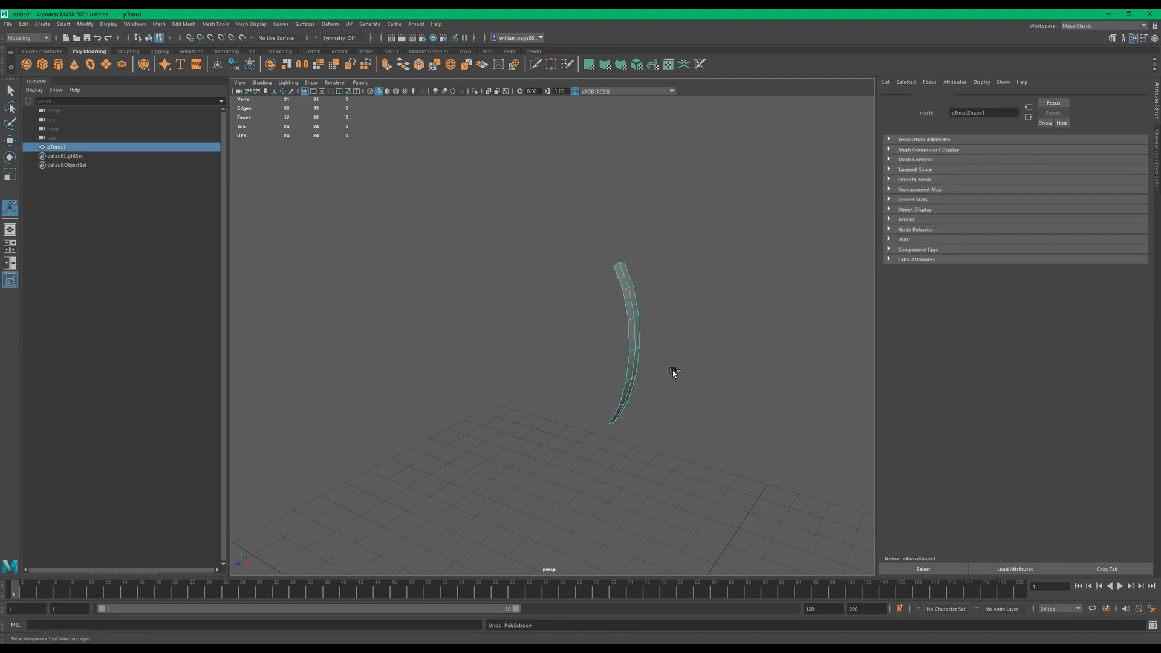
# Extrude all faces of the torus strip with a small thickness and return to object mode
pyautogui.keyDown('alt'); pyautogui.moveTo(622, 342); pyautogui.dragTo(608, 346); pyautogui.keyUp('alt')
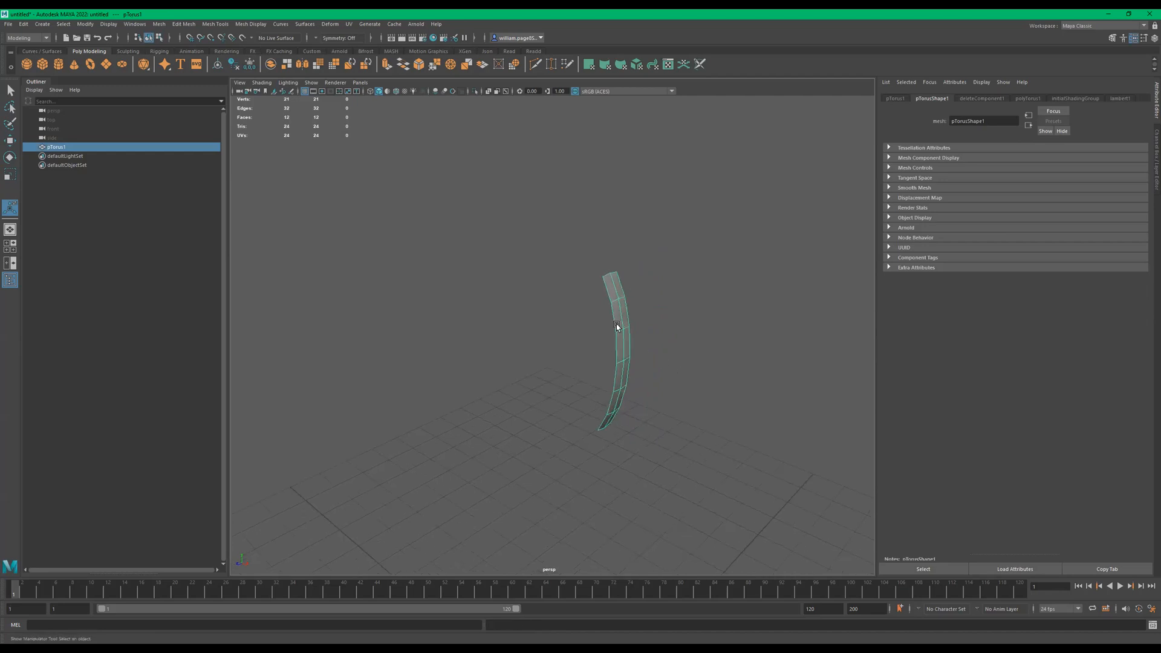
pyautogui.hotkey('ctrl', 'e')
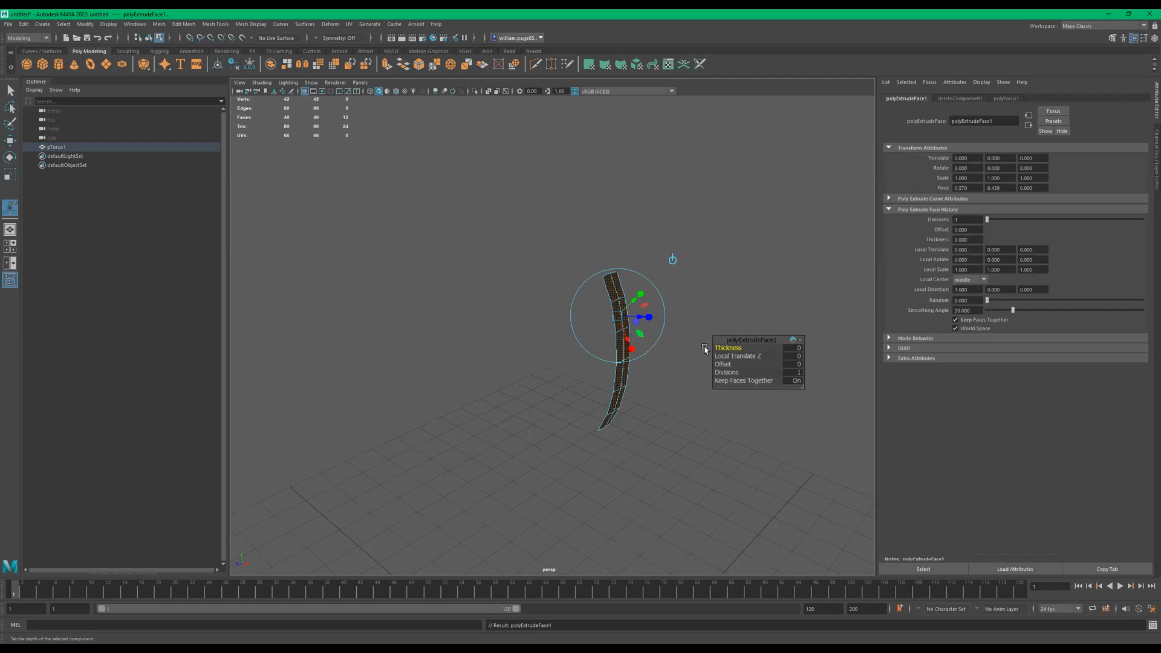
pyautogui.moveTo(724, 351); pyautogui.dragTo(741, 350)
pyautogui.hotkey('ctrl', 'z')
pyautogui.press('w')
pyautogui.moveTo(647, 373); pyautogui.dragTo(685, 326)
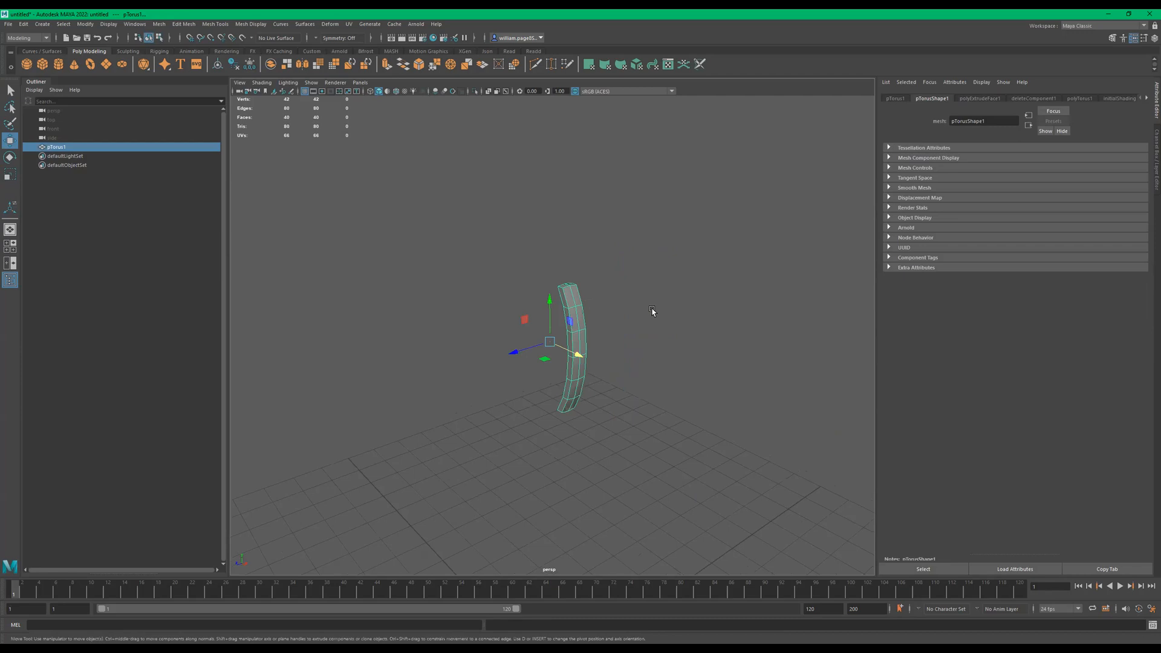
# Delete the torus strip and create a polygon cube
pyautogui.press('Delete')
pyautogui.keyDown('alt'); pyautogui.moveTo(664, 280); pyautogui.dragTo(650, 323); pyautogui.keyUp('alt')
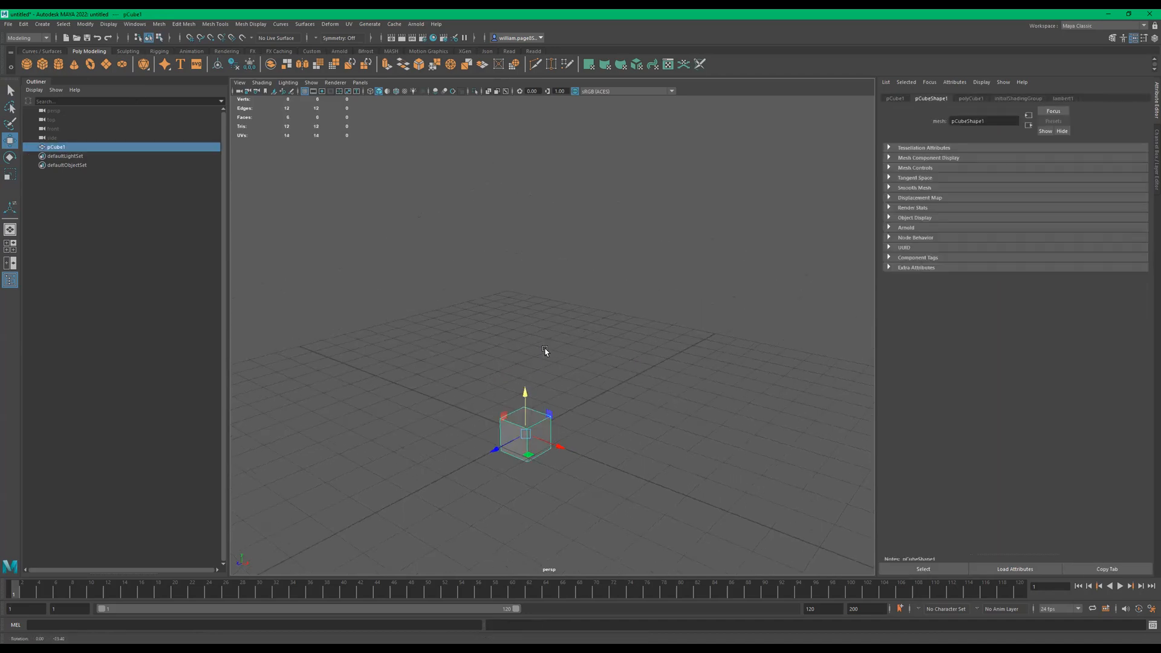
# Stretch the cube vertically into a tall column and raise it above the grid
pyautogui.press('r')
pyautogui.moveTo(525, 397); pyautogui.dragTo(502, 209)
pyautogui.press('w')
pyautogui.moveTo(523, 397); pyautogui.dragTo(534, 289)
pyautogui.keyDown('alt'); pyautogui.moveTo(577, 293); pyautogui.dragTo(525, 305); pyautogui.keyUp('alt')
pyautogui.keyDown('alt'); pyautogui.moveTo(525, 305); pyautogui.dragTo(590, 340, button='middle'); pyautogui.keyUp('alt')
pyautogui.keyDown('alt'); pyautogui.moveTo(589, 340); pyautogui.dragTo(635, 337); pyautogui.keyUp('alt')
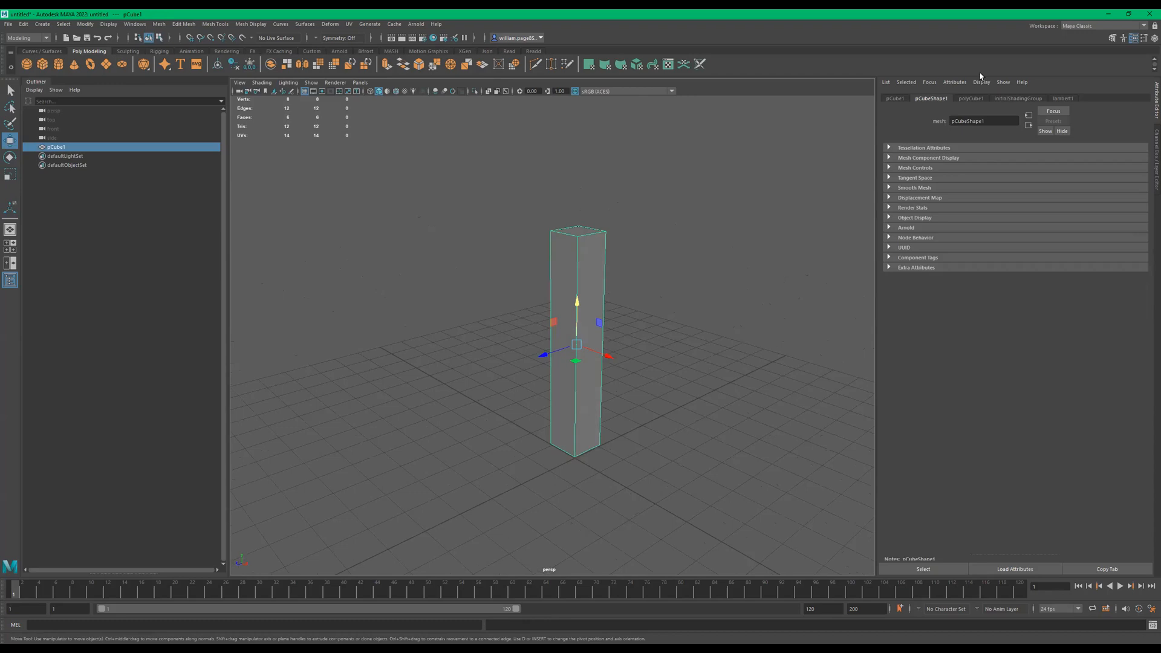
# Set the column's subdivisions to 5 in width, 10 in height and 5 in depth
pyautogui.click(974, 98)
pyautogui.moveTo(990, 191); pyautogui.dragTo(1017, 202)
pyautogui.keyDown('alt'); pyautogui.moveTo(540, 251); pyautogui.dragTo(563, 248); pyautogui.keyUp('alt')
pyautogui.scroll(2, 633, 257)
pyautogui.keyDown('alt'); pyautogui.moveTo(633, 256); pyautogui.dragTo(601, 263); pyautogui.keyUp('alt')
pyautogui.scroll(1, 601, 263)
pyautogui.keyDown('alt'); pyautogui.moveTo(594, 241); pyautogui.dragTo(576, 259, button='middle'); pyautogui.keyUp('alt')
pyautogui.keyDown('alt'); pyautogui.moveTo(577, 259); pyautogui.dragTo(649, 250); pyautogui.keyUp('alt')
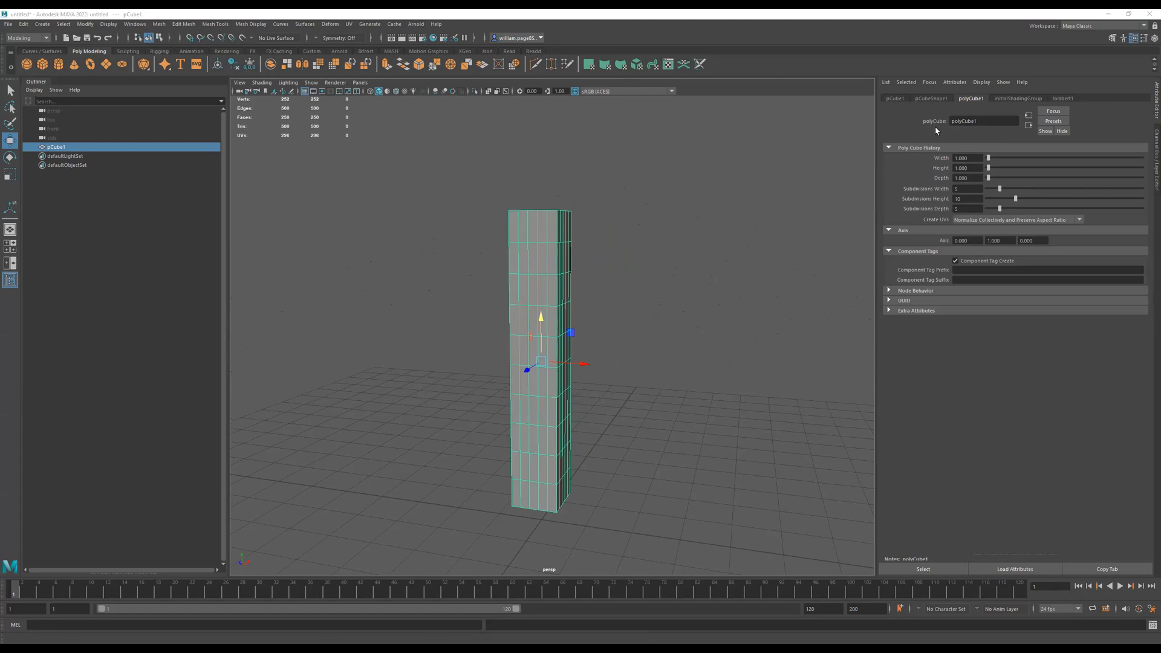
pyautogui.keyDown('alt'); pyautogui.moveTo(669, 278); pyautogui.dragTo(593, 272); pyautogui.keyUp('alt')
pyautogui.keyDown('alt'); pyautogui.moveTo(593, 321); pyautogui.dragTo(617, 322); pyautogui.keyUp('alt')
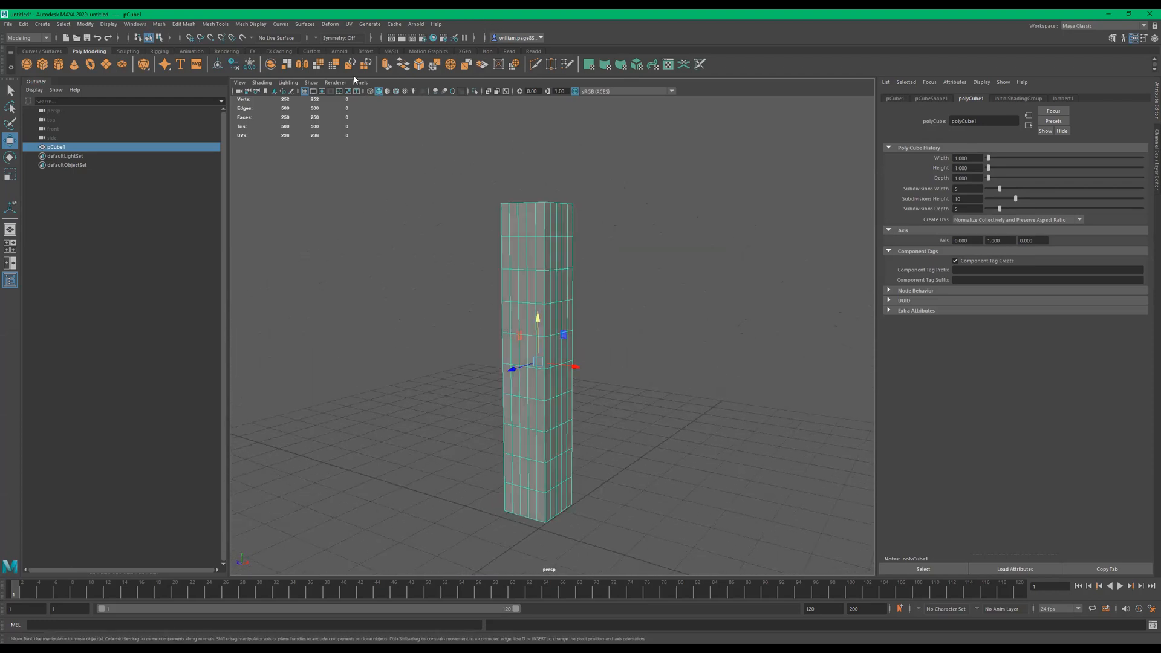
# Add a lattice deformer to the column
pyautogui.click(333, 26)
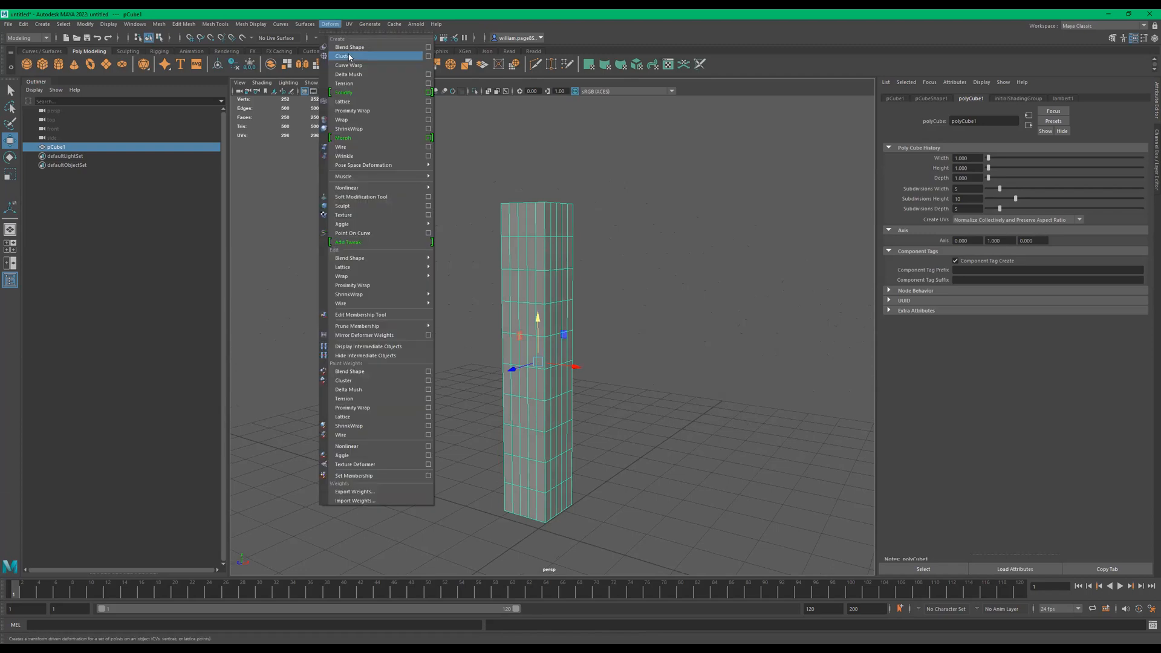
pyautogui.click(382, 103)
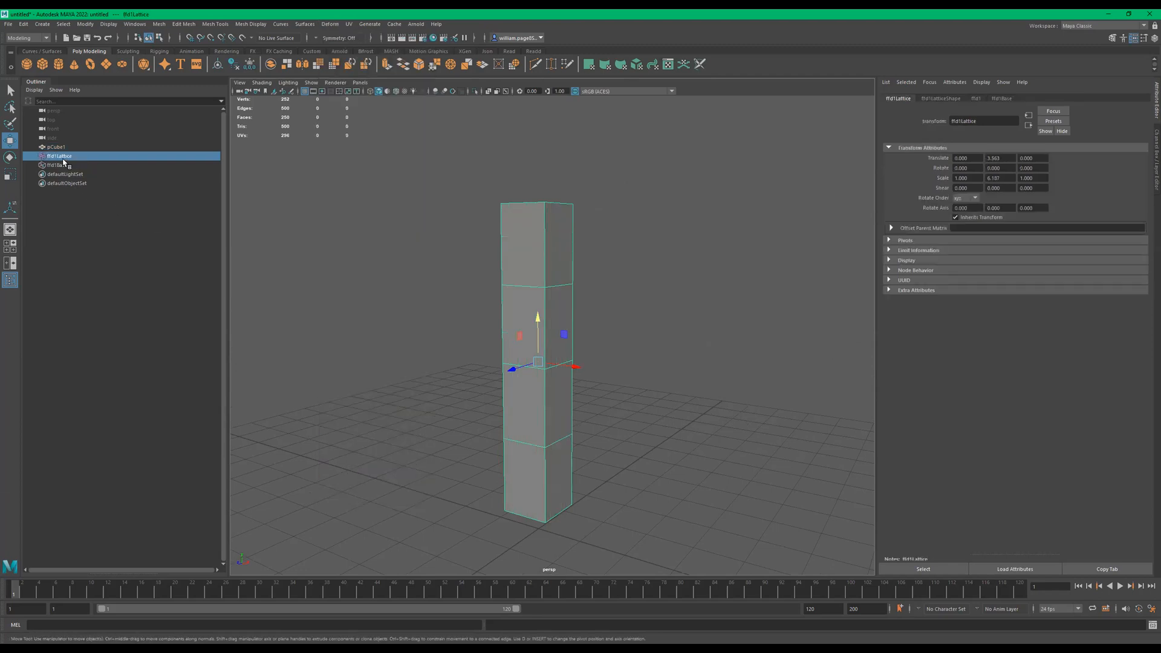
pyautogui.keyDown('alt'); pyautogui.moveTo(542, 319); pyautogui.dragTo(599, 283); pyautogui.keyUp('alt')
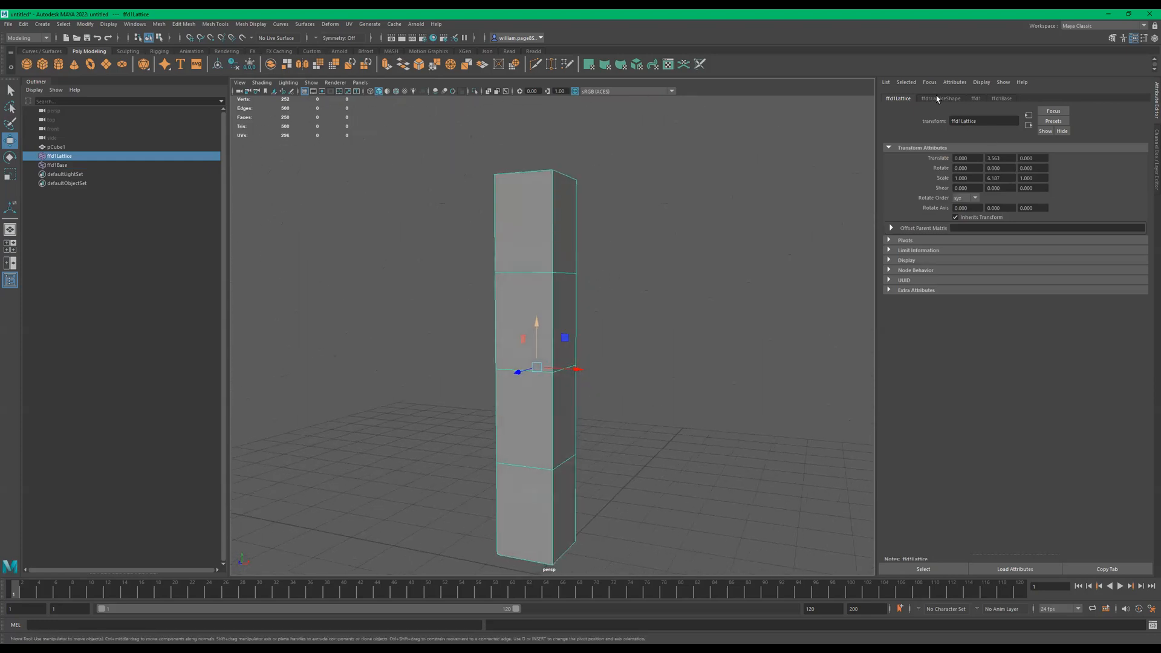
# Set the lattice's T divisions to 14 and compare the lattice with the cube's own mesh by selecting each
pyautogui.click(940, 99)
pyautogui.keyDown('alt'); pyautogui.moveTo(652, 184); pyautogui.dragTo(800, 212); pyautogui.keyUp('alt')
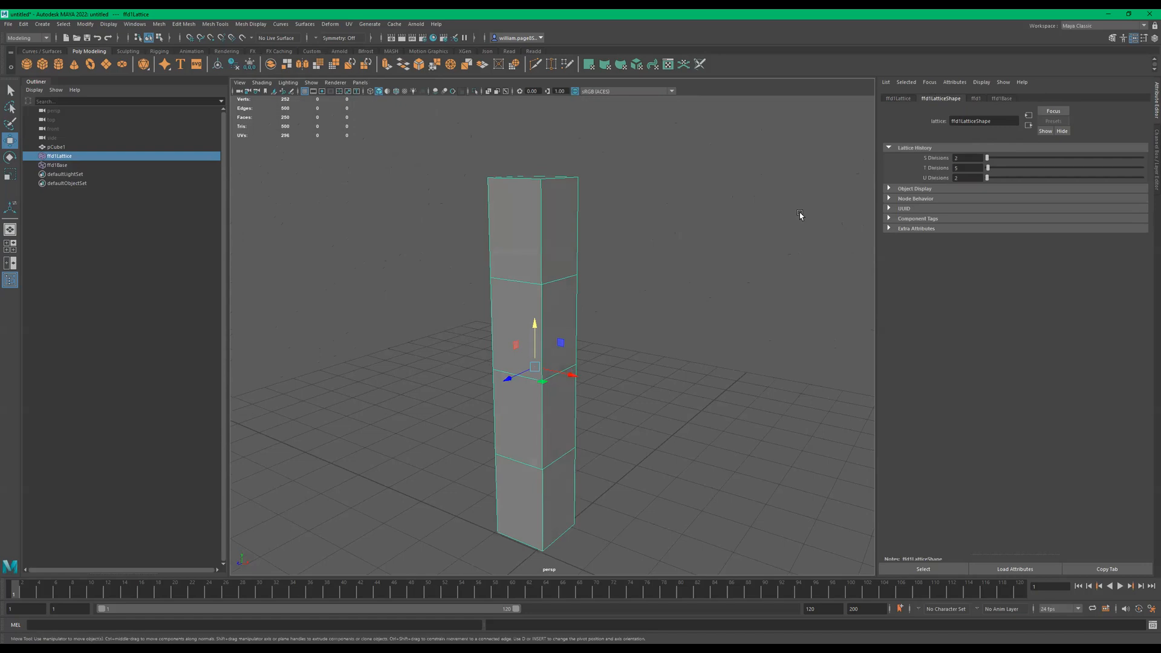
pyautogui.moveTo(990, 172); pyautogui.dragTo(992, 168)
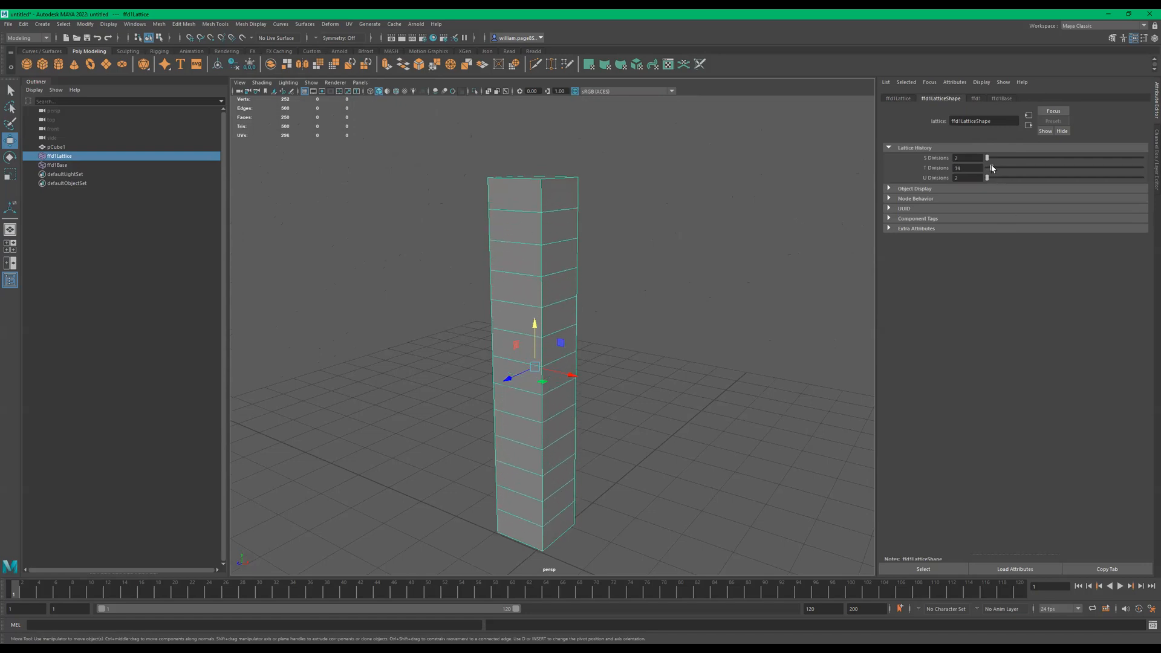
pyautogui.click(56, 147)
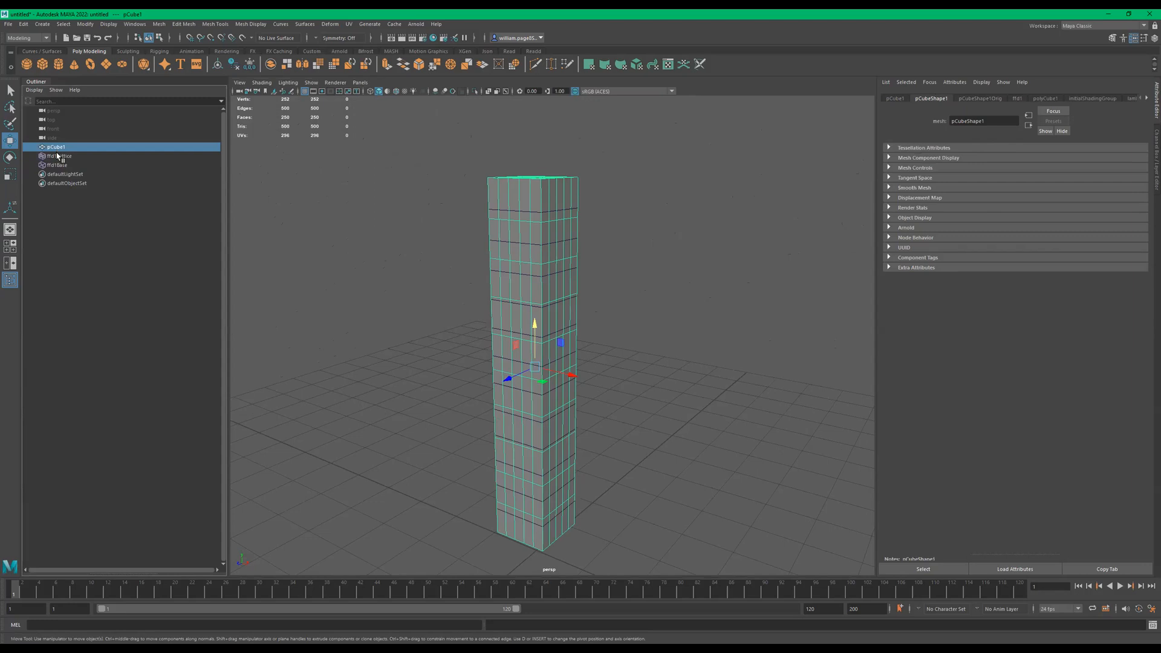
pyautogui.click(58, 156)
pyautogui.keyDown('alt'); pyautogui.moveTo(566, 266); pyautogui.dragTo(605, 241); pyautogui.keyUp('alt')
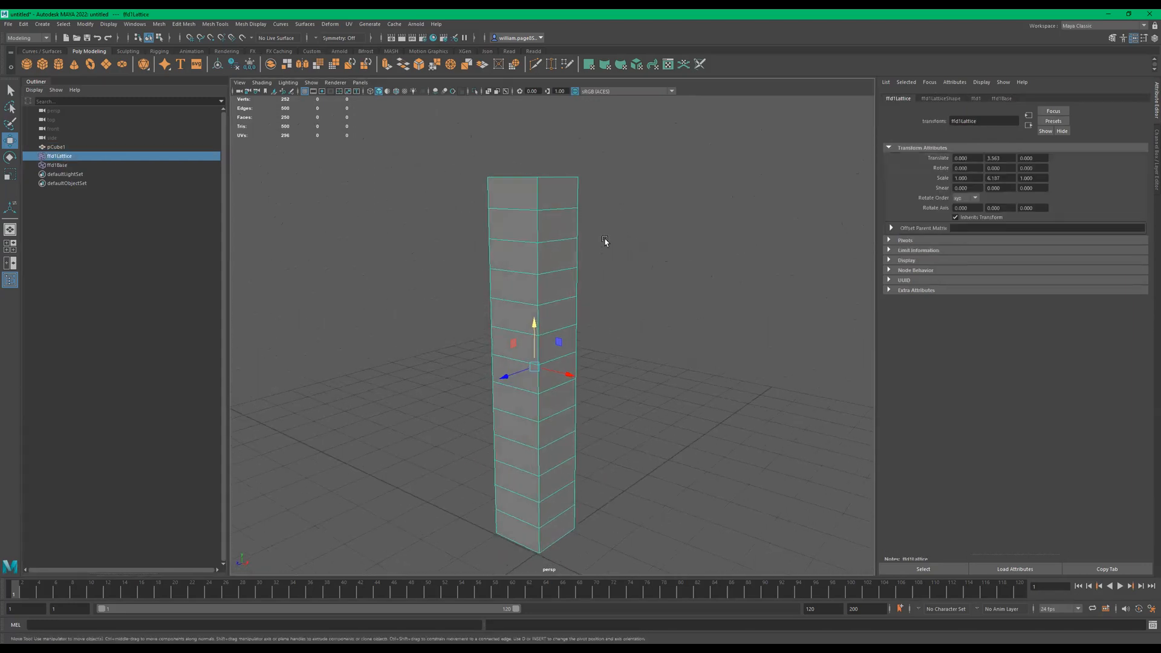
# Set the lattice's T divisions to 6
pyautogui.click(941, 99)
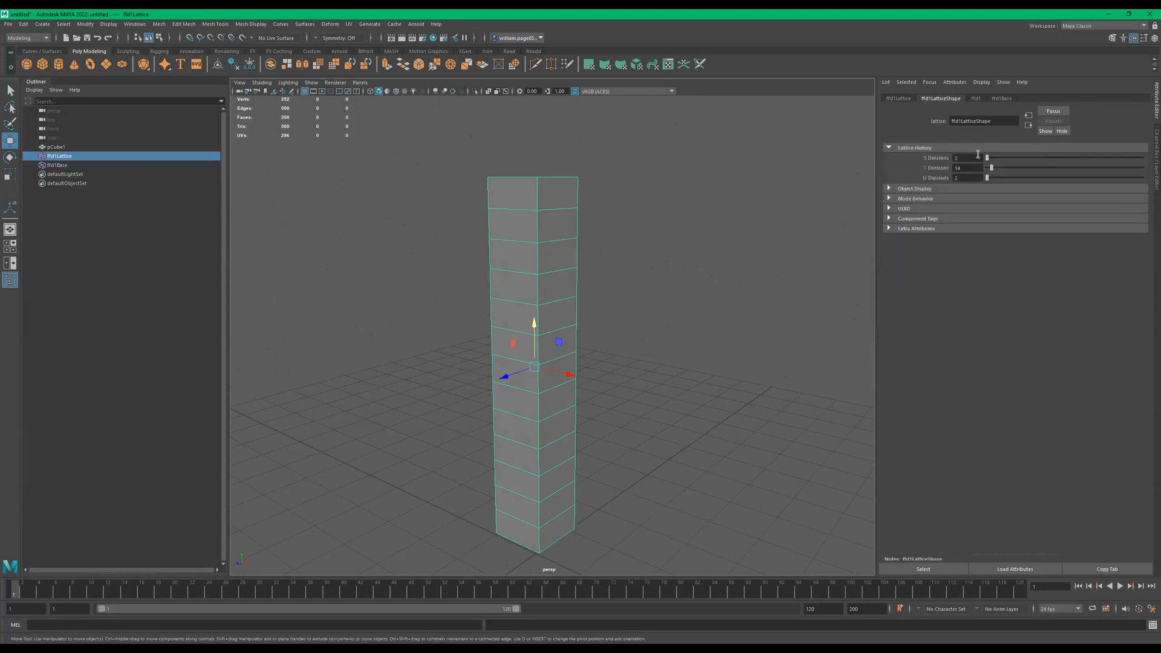
pyautogui.moveTo(990, 169); pyautogui.dragTo(990, 171)
pyautogui.doubleClick(971, 169)
pyautogui.write('6')
pyautogui.press('Return')
pyautogui.keyDown('alt'); pyautogui.moveTo(475, 209); pyautogui.dragTo(542, 177); pyautogui.keyUp('alt')
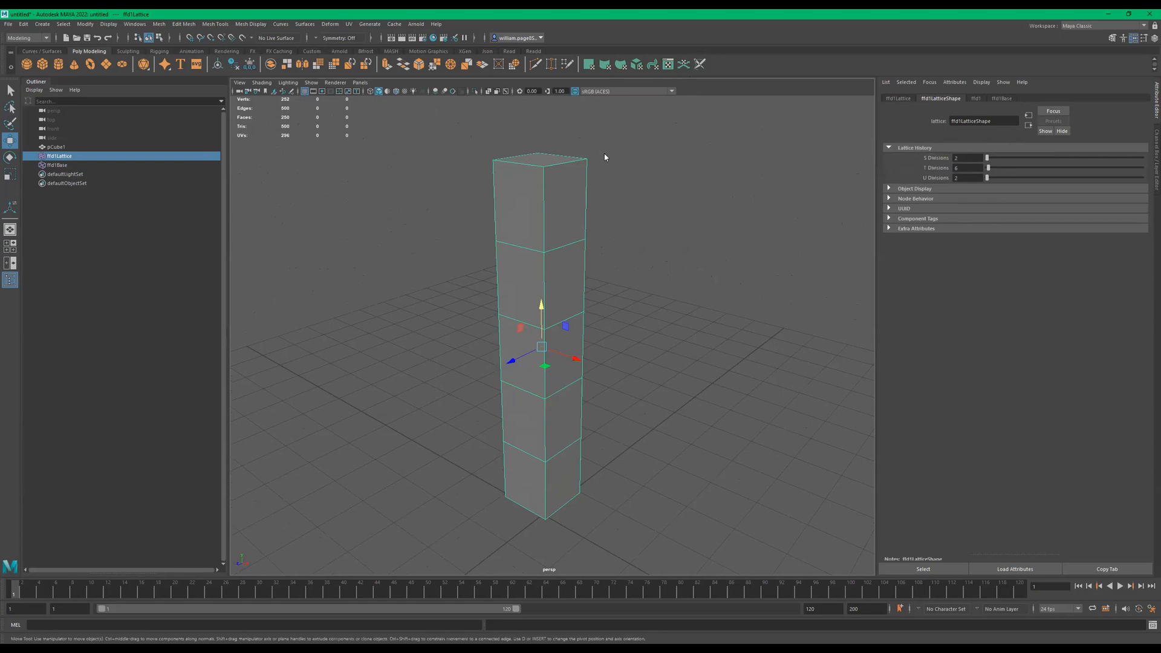
# Try moving one top corner point of the column's lattice inward in lattice point mode, and undo the move
pyautogui.moveTo(604, 153); pyautogui.dragTo(604, 124, button='right')
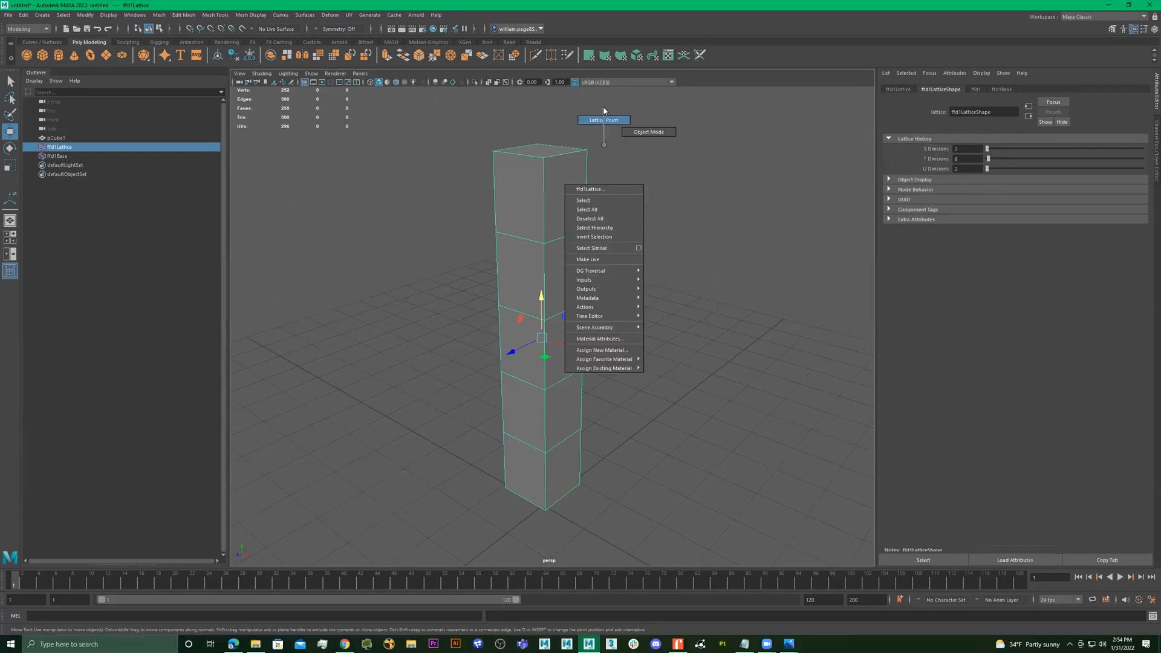
pyautogui.moveTo(691, 183); pyautogui.dragTo(690, 187, button='right')
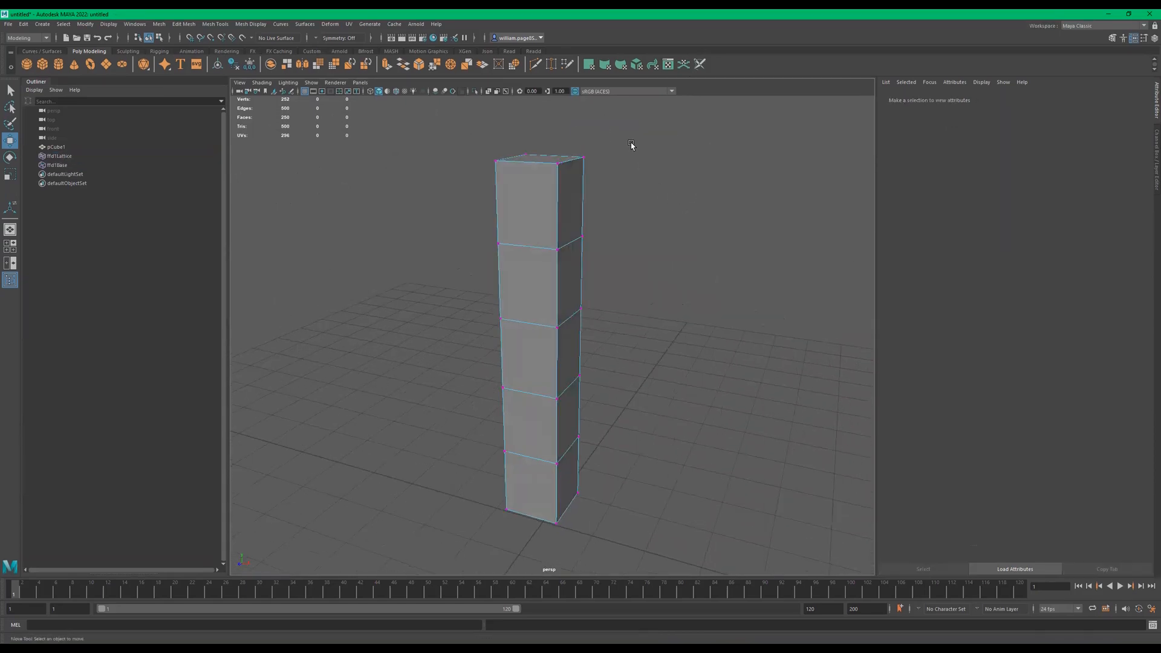
pyautogui.moveTo(630, 145); pyautogui.dragTo(571, 179)
pyautogui.scroll(3, 549, 246)
pyautogui.moveTo(550, 246); pyautogui.dragTo(526, 249)
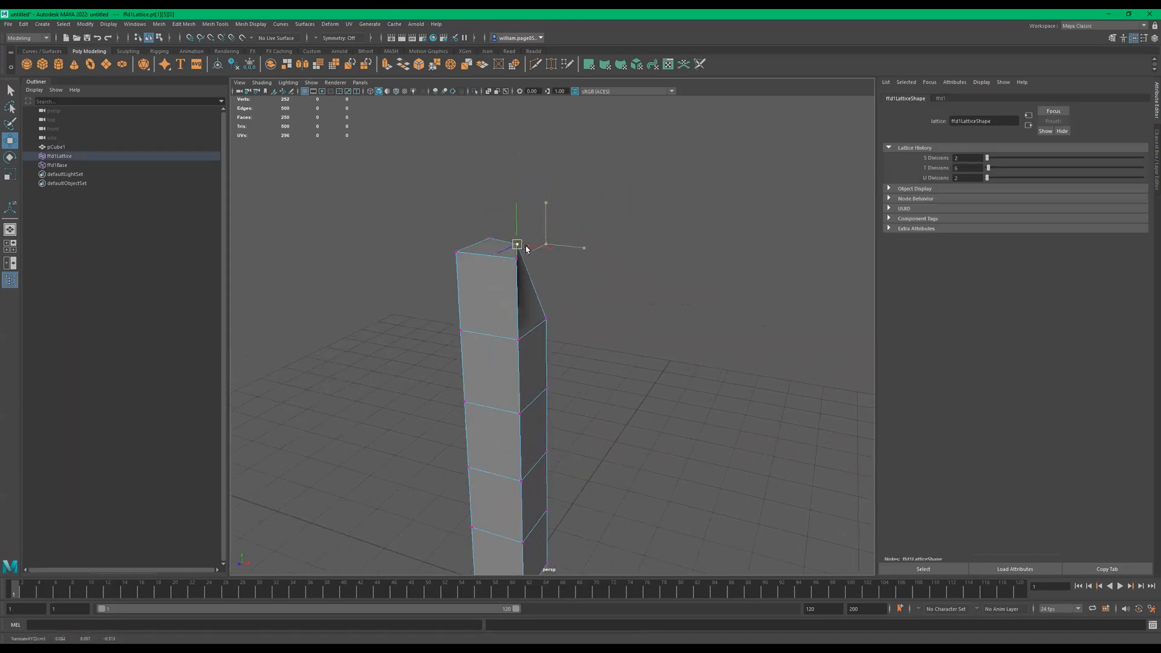
pyautogui.hotkey('ctrl', 'z')
# Reselect the column's lattice, return to lattice point mode and select the upper points on one side
pyautogui.click(66, 168)
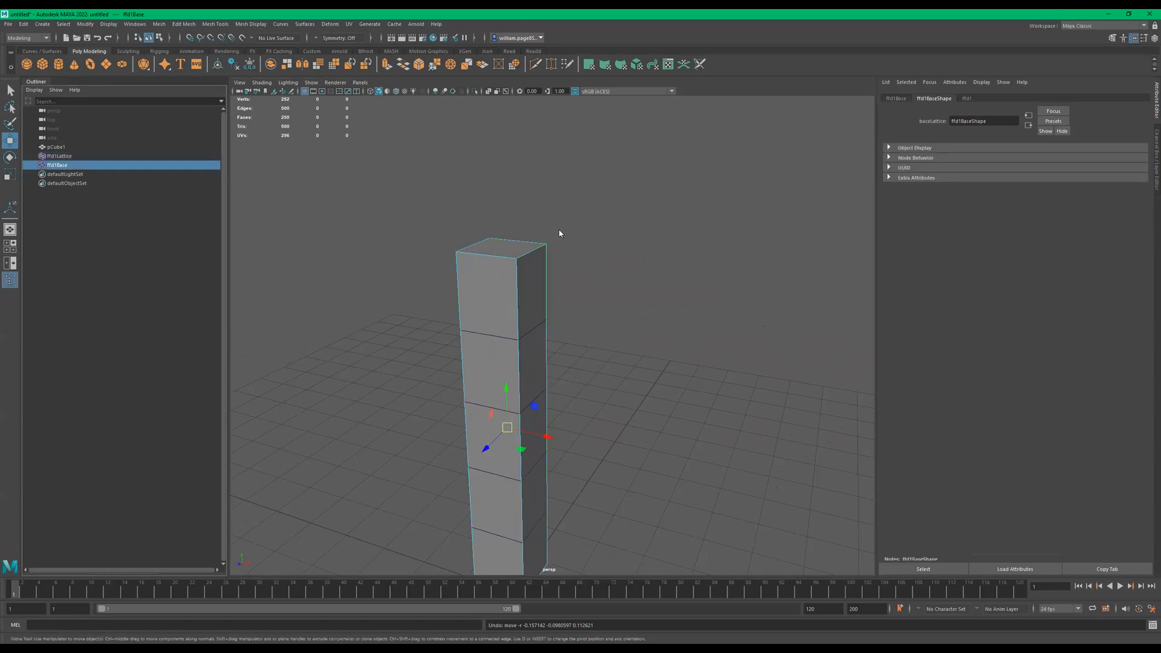
pyautogui.click(532, 260)
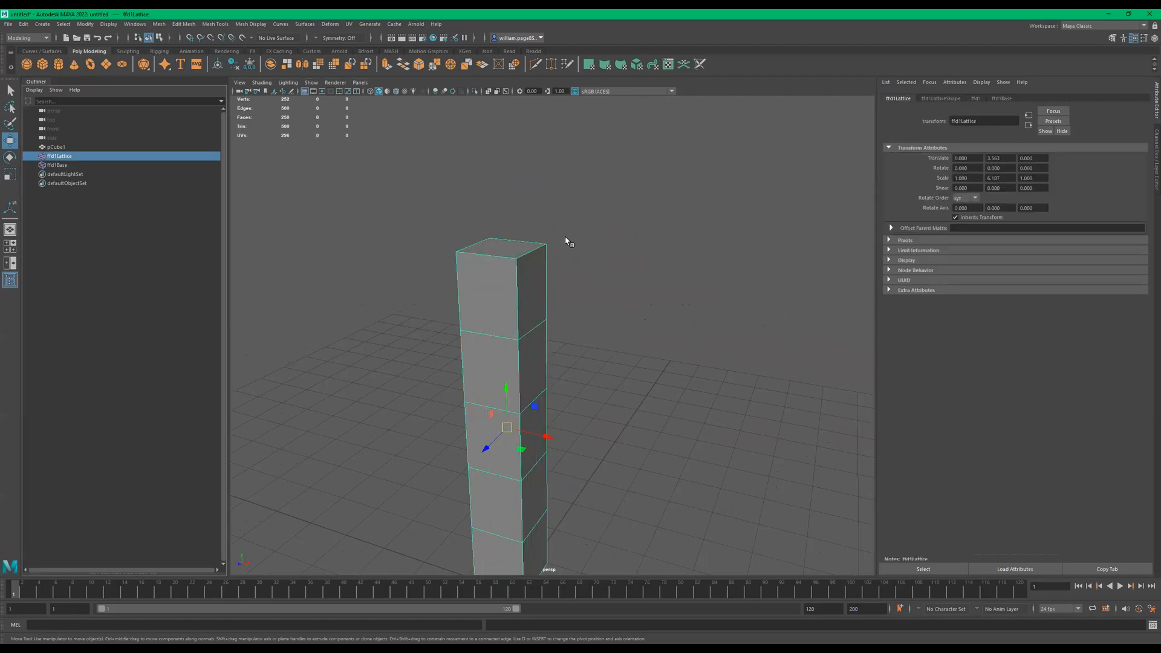
pyautogui.moveTo(565, 239); pyautogui.dragTo(562, 153, button='right')
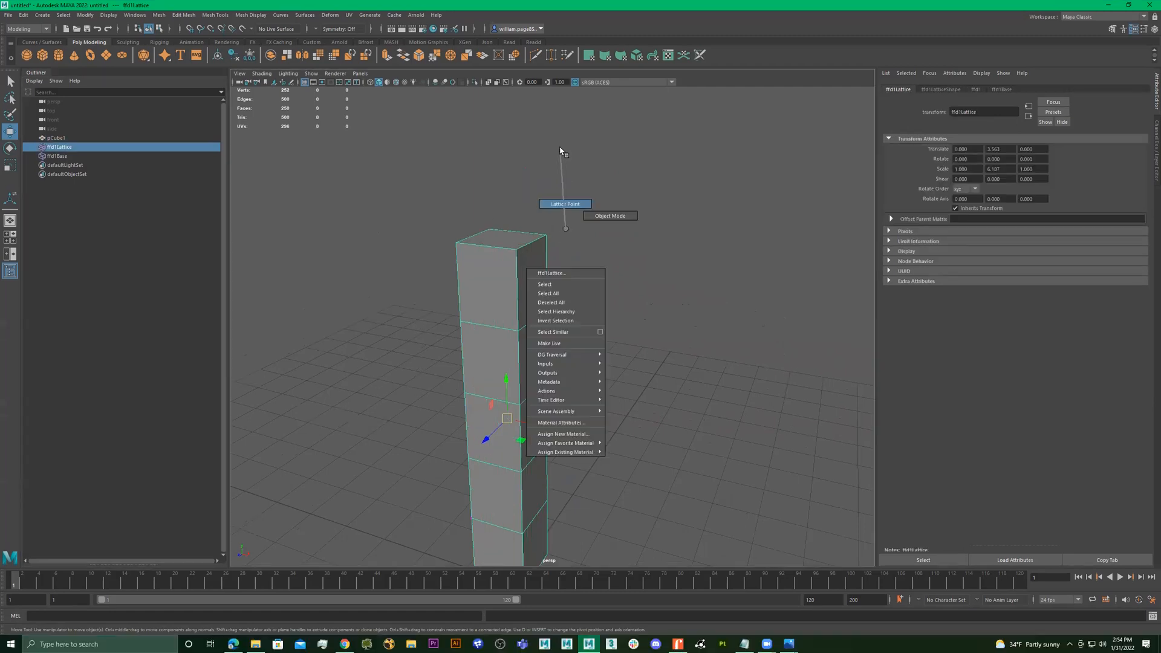
pyautogui.moveTo(653, 219); pyautogui.dragTo(547, 248)
pyautogui.hotkey('ctrl', 'z')
pyautogui.keyDown('alt'); pyautogui.moveTo(599, 308); pyautogui.dragTo(598, 319); pyautogui.keyUp('alt')
pyautogui.scroll(-3, 608, 311)
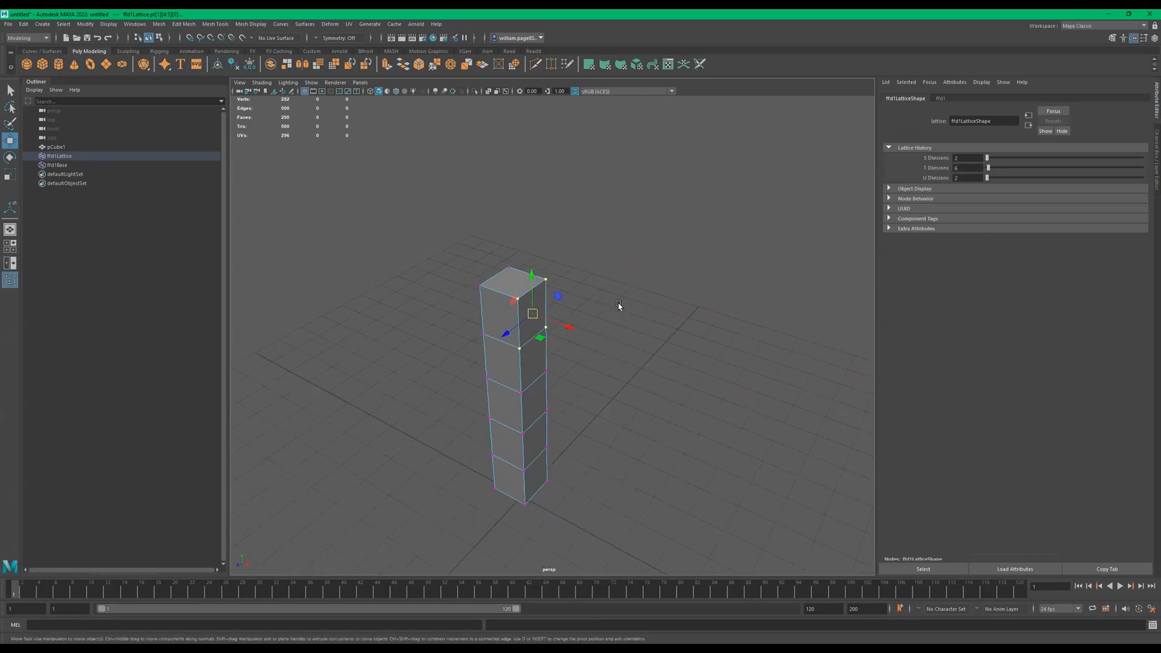
pyautogui.keyDown('alt'); pyautogui.moveTo(619, 303); pyautogui.dragTo(537, 227, button='middle'); pyautogui.keyUp('alt')
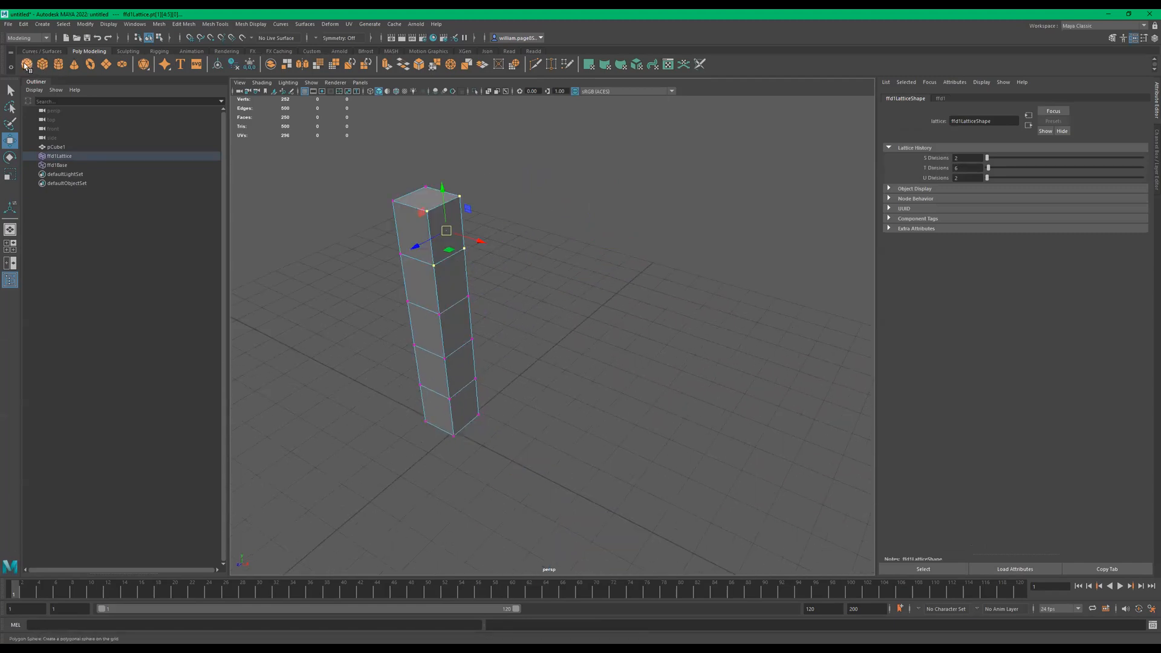
# Create a polygon sphere beside the column at X about 4.4, stretched to about 2.3 in Y and raised about 2.3
pyautogui.click(26, 64)
pyautogui.keyDown('alt'); pyautogui.moveTo(496, 424); pyautogui.dragTo(509, 390); pyautogui.keyUp('alt')
pyautogui.moveTo(496, 455); pyautogui.dragTo(633, 485)
pyautogui.press('r')
pyautogui.moveTo(596, 440); pyautogui.dragTo(598, 385)
pyautogui.press('w')
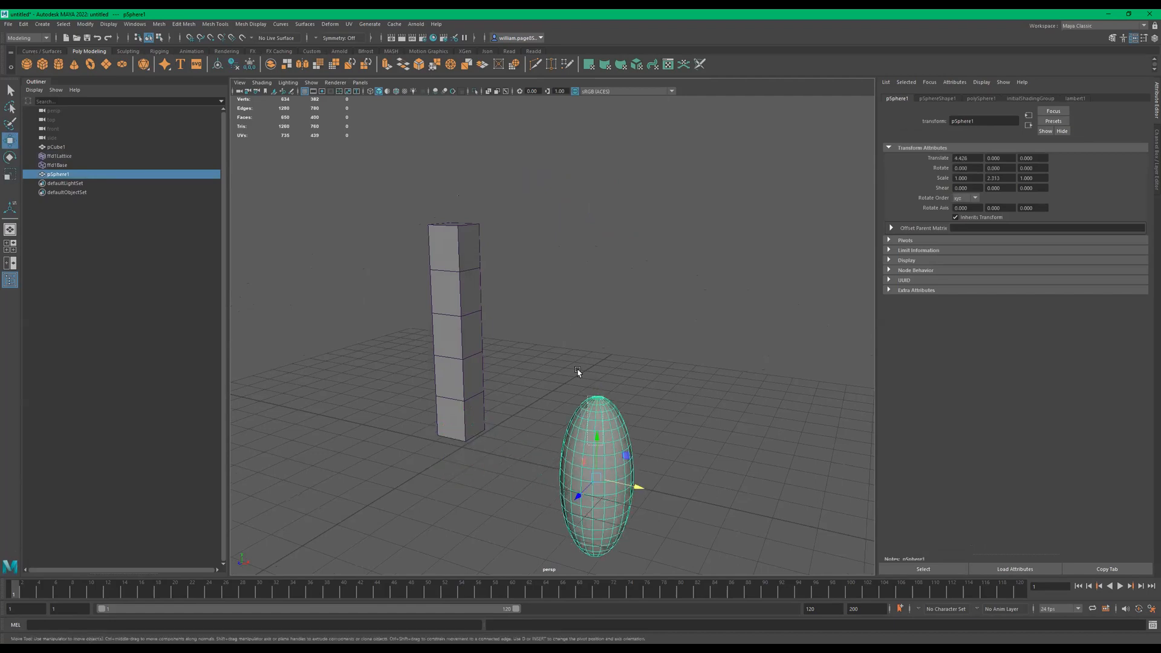
pyautogui.moveTo(598, 436); pyautogui.dragTo(611, 363)
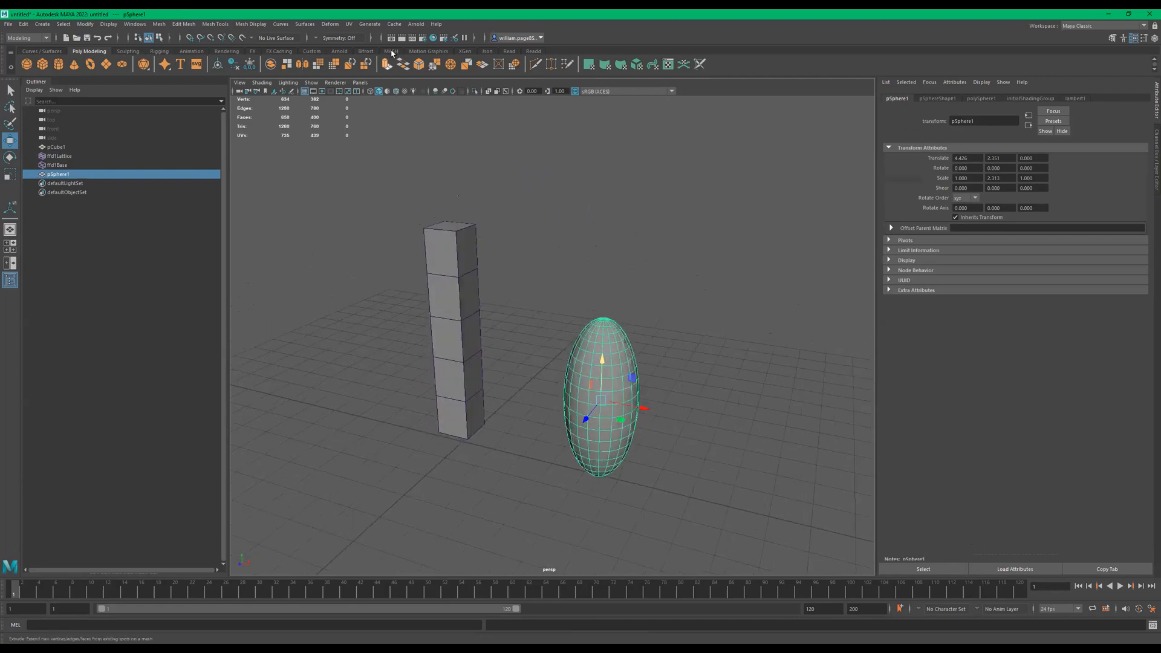
# Add a lattice deformer to the stretched sphere and set its T divisions to 4
pyautogui.click(350, 24)
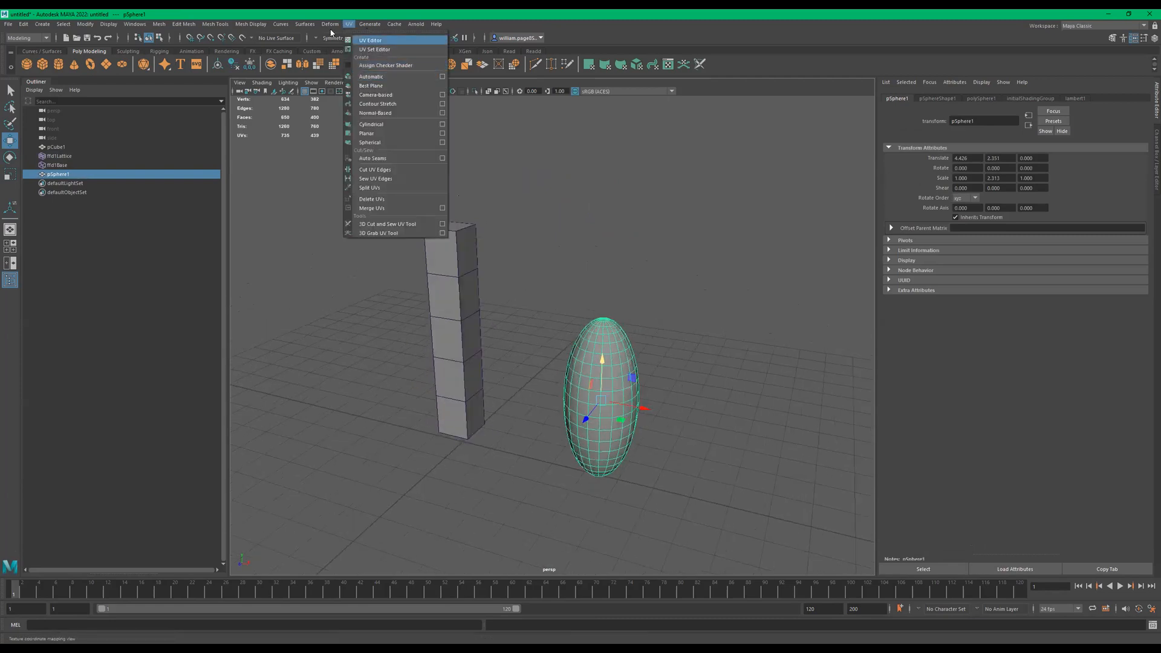
pyautogui.moveTo(330, 24)
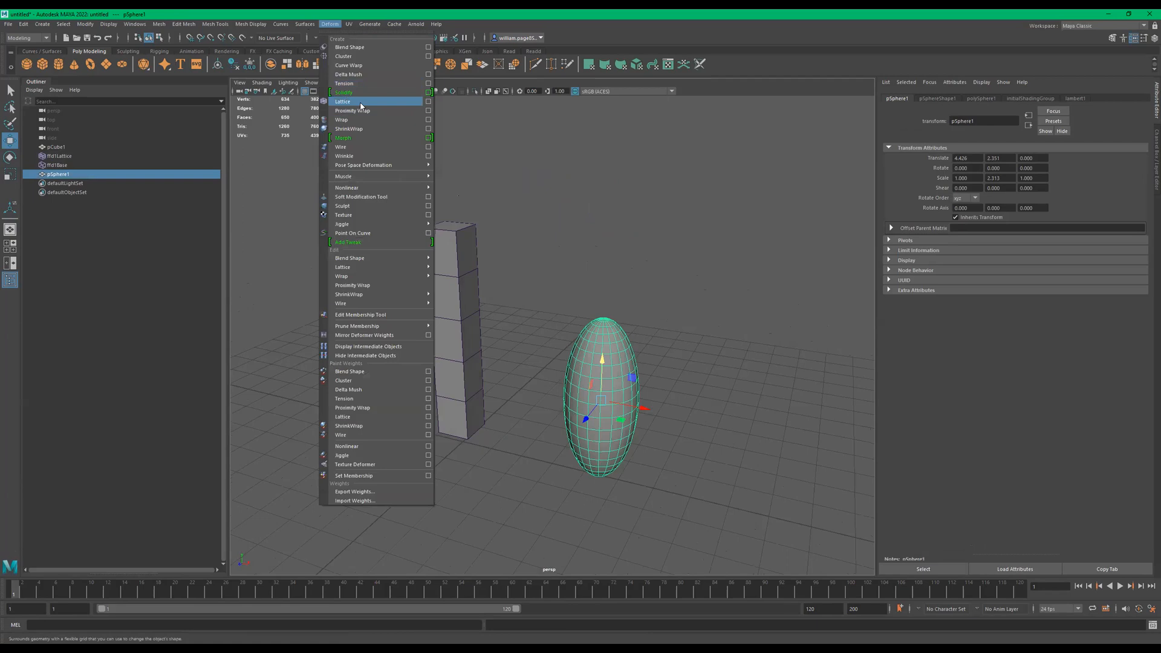
pyautogui.click(361, 104)
pyautogui.keyDown('alt'); pyautogui.moveTo(670, 407); pyautogui.dragTo(402, 237); pyautogui.keyUp('alt')
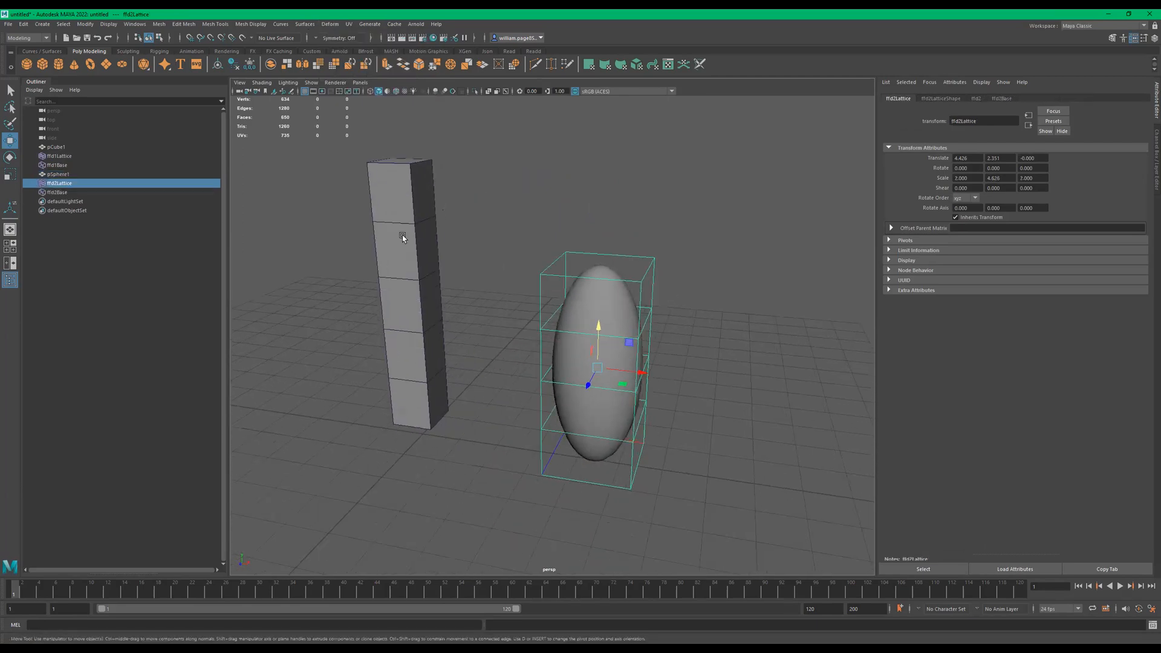
pyautogui.keyDown('alt'); pyautogui.moveTo(426, 277); pyautogui.dragTo(614, 243); pyautogui.keyUp('alt')
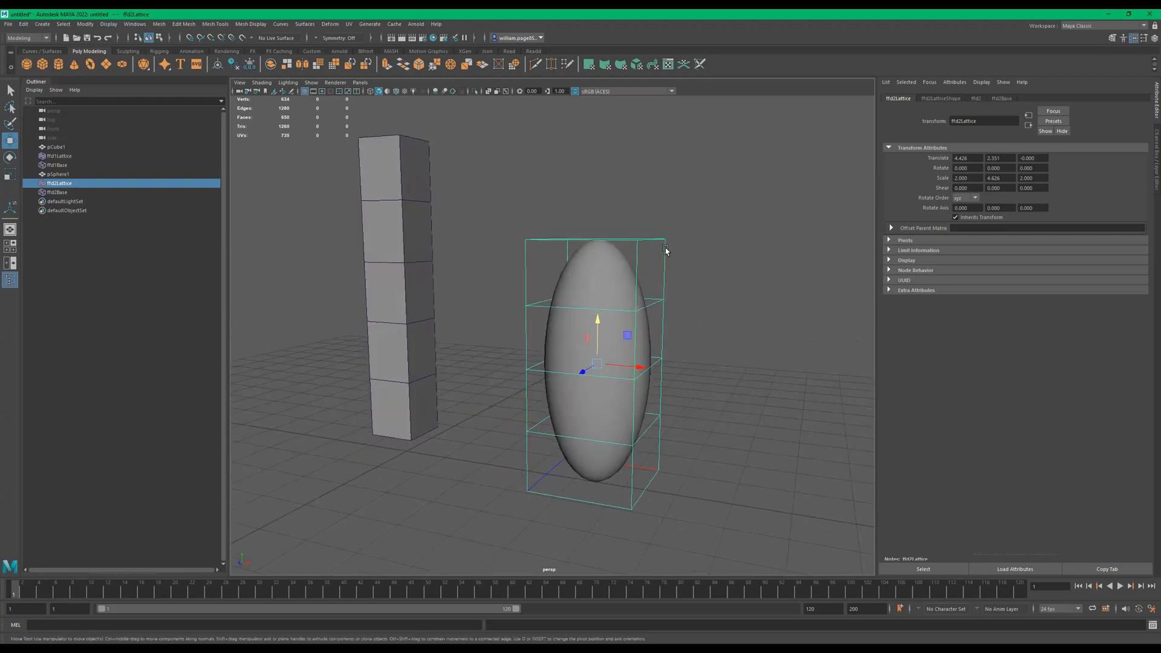
pyautogui.click(941, 98)
pyautogui.moveTo(990, 169); pyautogui.dragTo(988, 170)
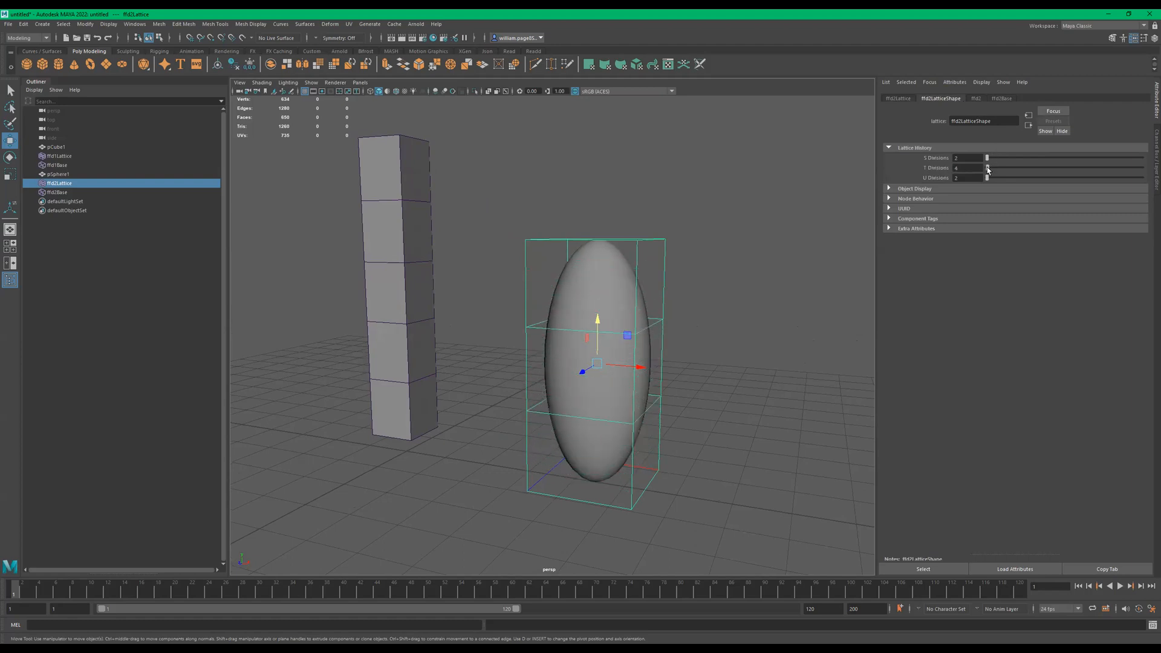
# Try bending the sphere's upper end by raising the lattice's top points on one side and pulling them outward
pyautogui.rightClick(630, 188)
pyautogui.moveTo(735, 196); pyautogui.dragTo(649, 266)
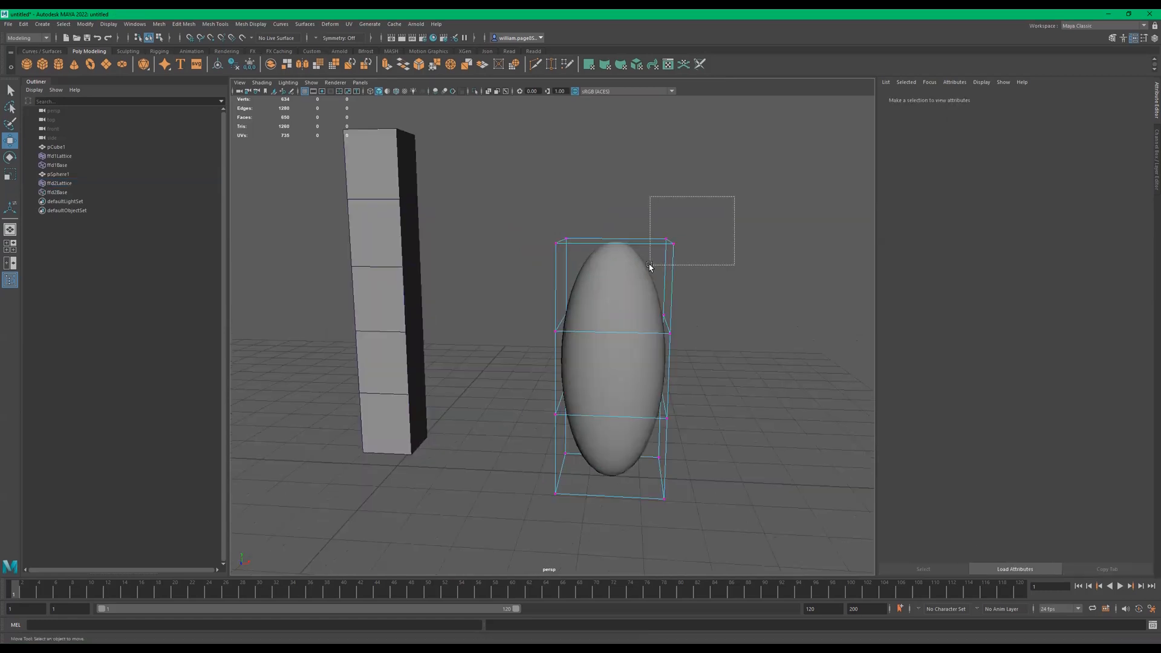
pyautogui.keyDown('alt'); pyautogui.moveTo(649, 266); pyautogui.dragTo(684, 262); pyautogui.keyUp('alt')
pyautogui.moveTo(660, 202); pyautogui.dragTo(666, 138)
pyautogui.keyDown('alt'); pyautogui.moveTo(688, 185); pyautogui.dragTo(753, 174); pyautogui.keyUp('alt')
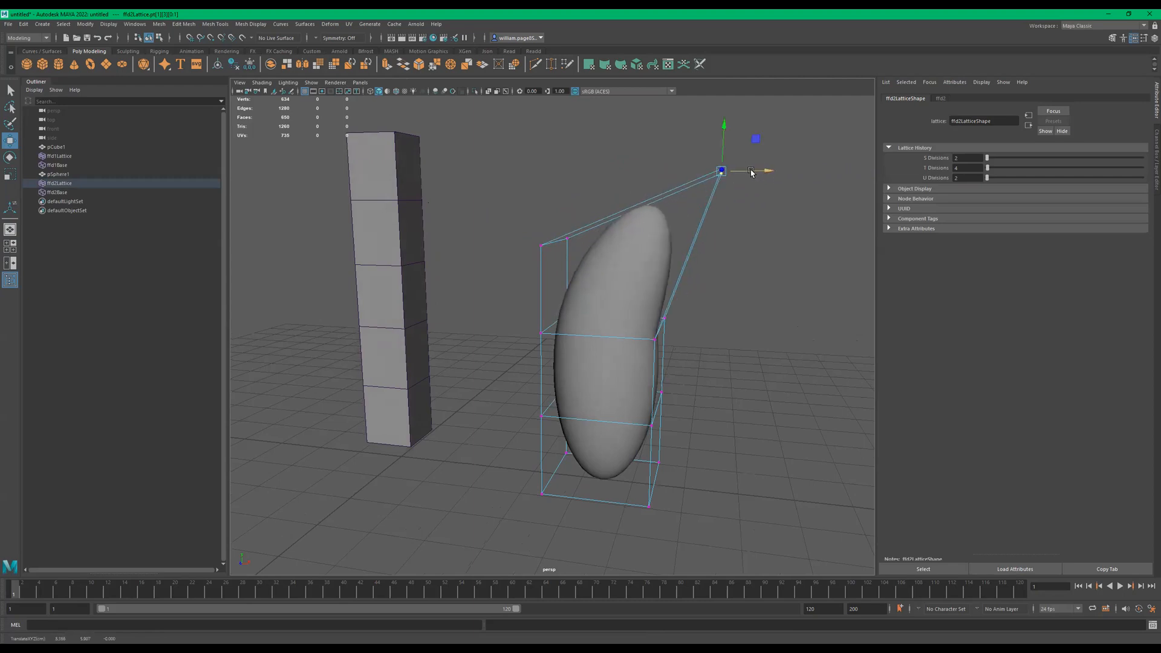
# Switch to wireframe display and examine how the sphere's mesh follows the moved lattice points
pyautogui.press('4')
pyautogui.keyDown('alt'); pyautogui.moveTo(728, 269); pyautogui.dragTo(680, 220); pyautogui.keyUp('alt')
pyautogui.keyDown('alt'); pyautogui.moveTo(696, 174); pyautogui.dragTo(676, 190); pyautogui.keyUp('alt')
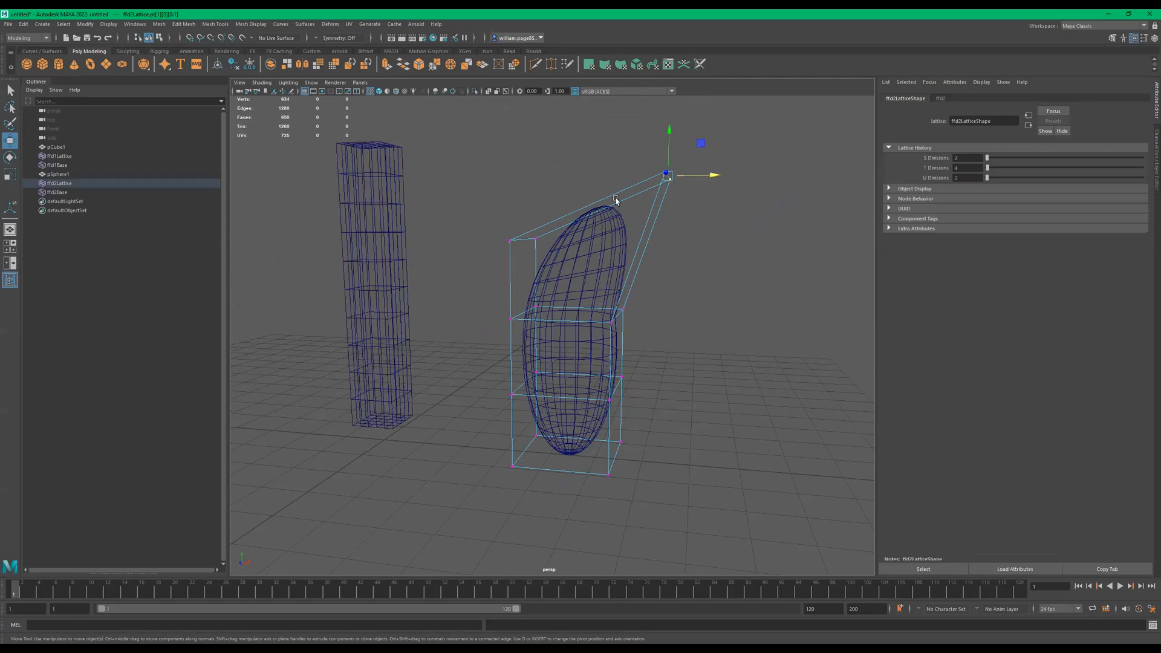
pyautogui.keyDown('alt'); pyautogui.moveTo(691, 181); pyautogui.dragTo(629, 232); pyautogui.keyUp('alt')
# Undo the point moves on the sphere's lattice
pyautogui.hotkey('ctrl', 'z')
pyautogui.hotkey('ctrl', 'z')
pyautogui.hotkey('ctrl', 'z')
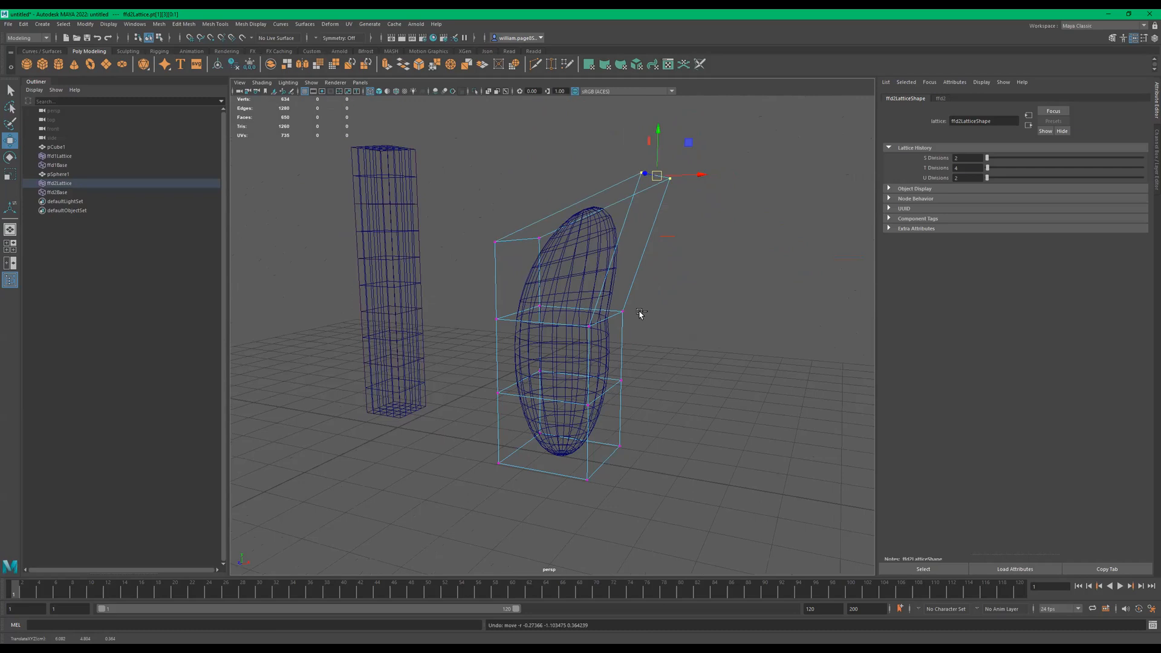
pyautogui.hotkey('ctrl', 'z')
pyautogui.keyDown('alt'); pyautogui.moveTo(643, 330); pyautogui.dragTo(689, 293); pyautogui.keyUp('alt')
pyautogui.hotkey('ctrl', 'z')
# Select the two middle rows of points on the outer side of the sphere's lattice and push them inward
pyautogui.keyDown('alt'); pyautogui.moveTo(655, 324); pyautogui.dragTo(759, 253, button='middle'); pyautogui.keyUp('alt')
pyautogui.moveTo(657, 349); pyautogui.dragTo(659, 350)
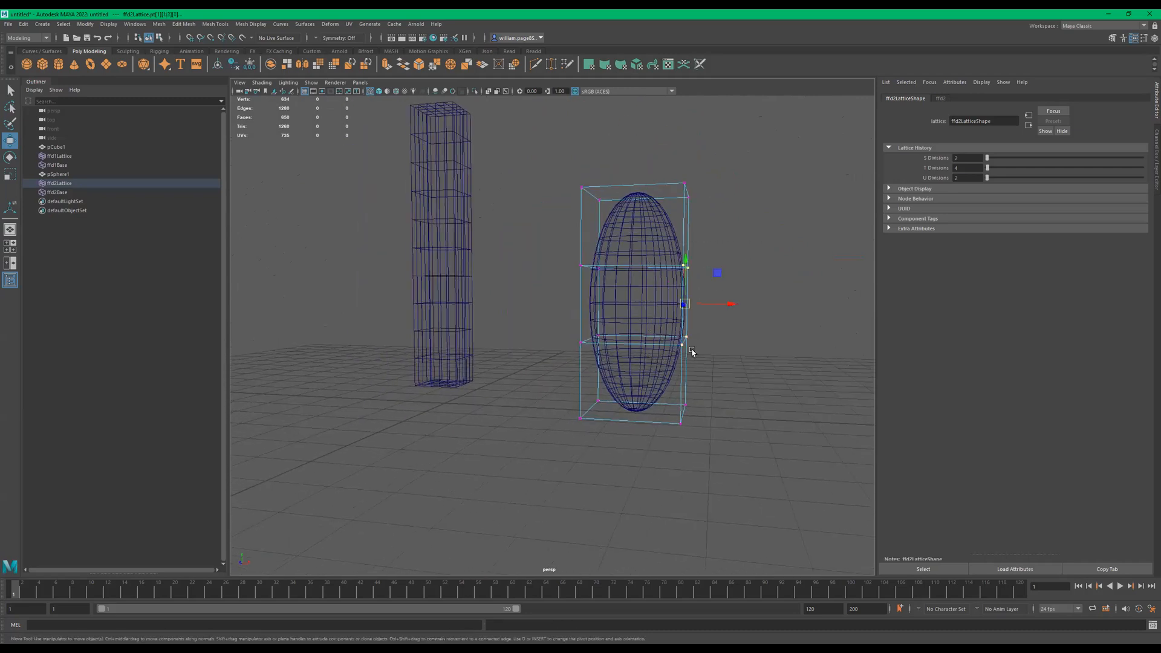
pyautogui.moveTo(727, 306); pyautogui.dragTo(696, 307)
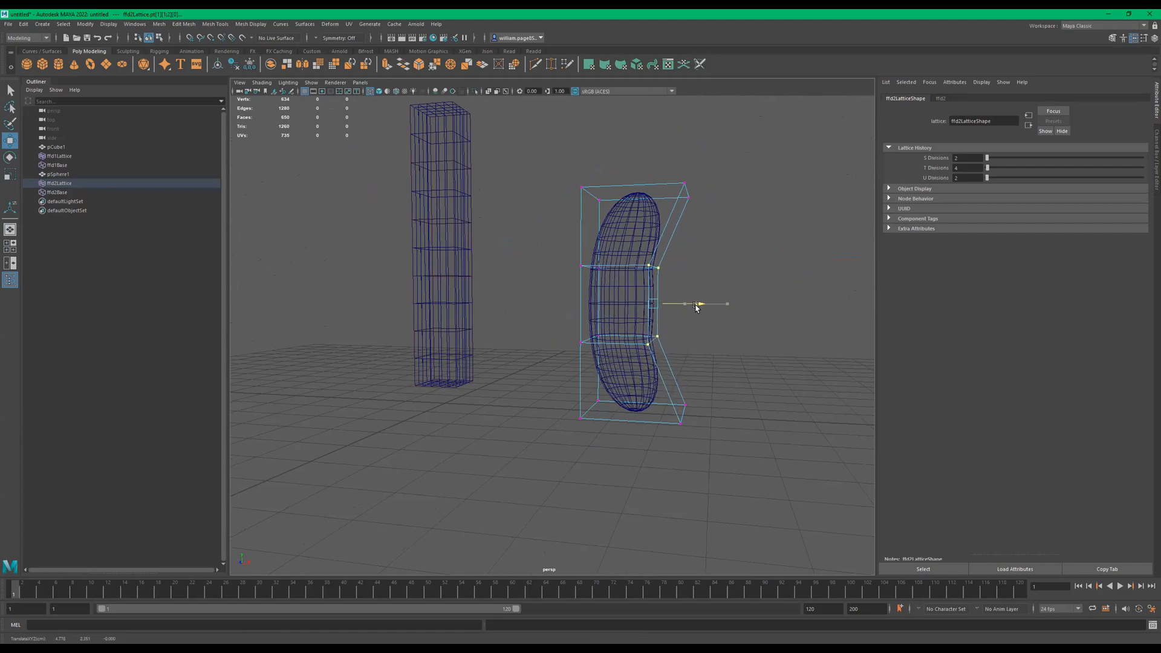
# Raise the top points on the same side of the sphere's lattice and pull them far outward
pyautogui.moveTo(737, 150); pyautogui.dragTo(662, 207)
pyautogui.moveTo(690, 146); pyautogui.dragTo(690, 62)
pyautogui.keyDown('alt'); pyautogui.moveTo(701, 127); pyautogui.dragTo(704, 159, button='middle'); pyautogui.keyUp('alt')
pyautogui.moveTo(704, 161); pyautogui.dragTo(826, 154)
# Pull the bottom points on the same side of the sphere's lattice outward
pyautogui.keyDown('alt'); pyautogui.moveTo(819, 228); pyautogui.dragTo(646, 449); pyautogui.keyUp('alt')
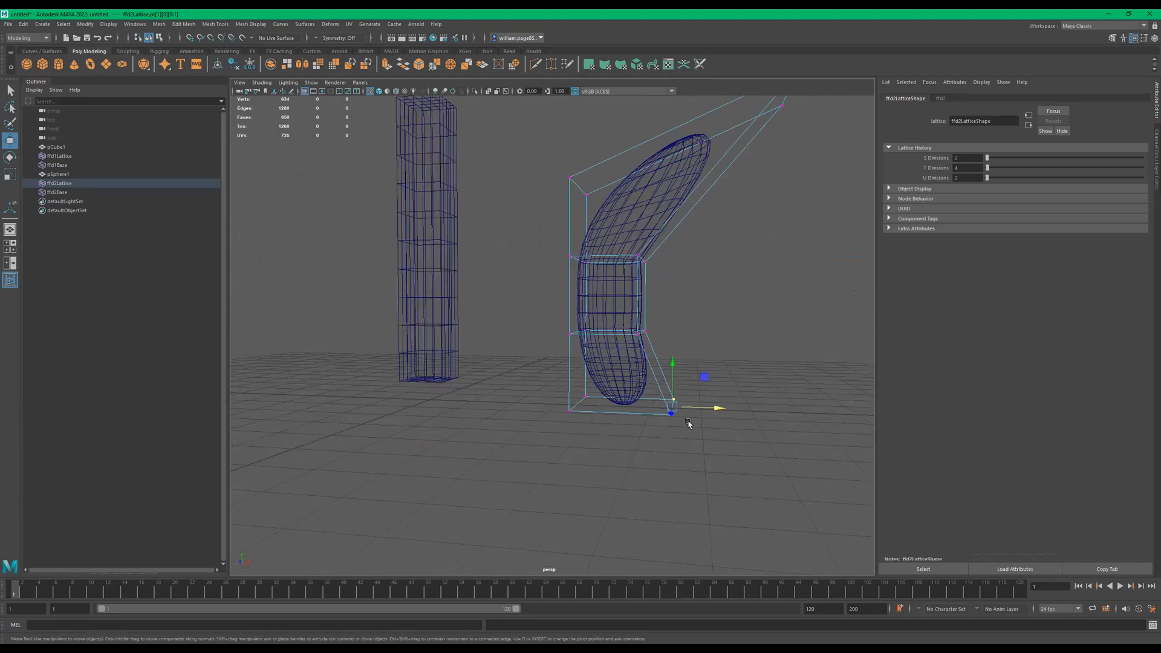
pyautogui.moveTo(696, 410); pyautogui.dragTo(808, 452)
pyautogui.keyDown('alt'); pyautogui.moveTo(661, 358); pyautogui.dragTo(661, 267); pyautogui.keyUp('alt')
# Refine the bend by nudging the middle points of the sphere's lattice, and return to shaded display
pyautogui.moveTo(559, 302)
pyautogui.mouseDown()
pyautogui.moveTo(518, 319)
pyautogui.moveTo(544, 311)
pyautogui.mouseUp()
pyautogui.keyDown('alt'); pyautogui.moveTo(461, 292); pyautogui.dragTo(431, 278); pyautogui.keyUp('alt')
pyautogui.moveTo(507, 300)
pyautogui.mouseDown()
pyautogui.moveTo(379, 293)
pyautogui.moveTo(460, 318)
pyautogui.moveTo(565, 314)
pyautogui.moveTo(490, 298)
pyautogui.mouseUp()
pyautogui.press('5')
pyautogui.moveTo(385, 293); pyautogui.dragTo(545, 274)
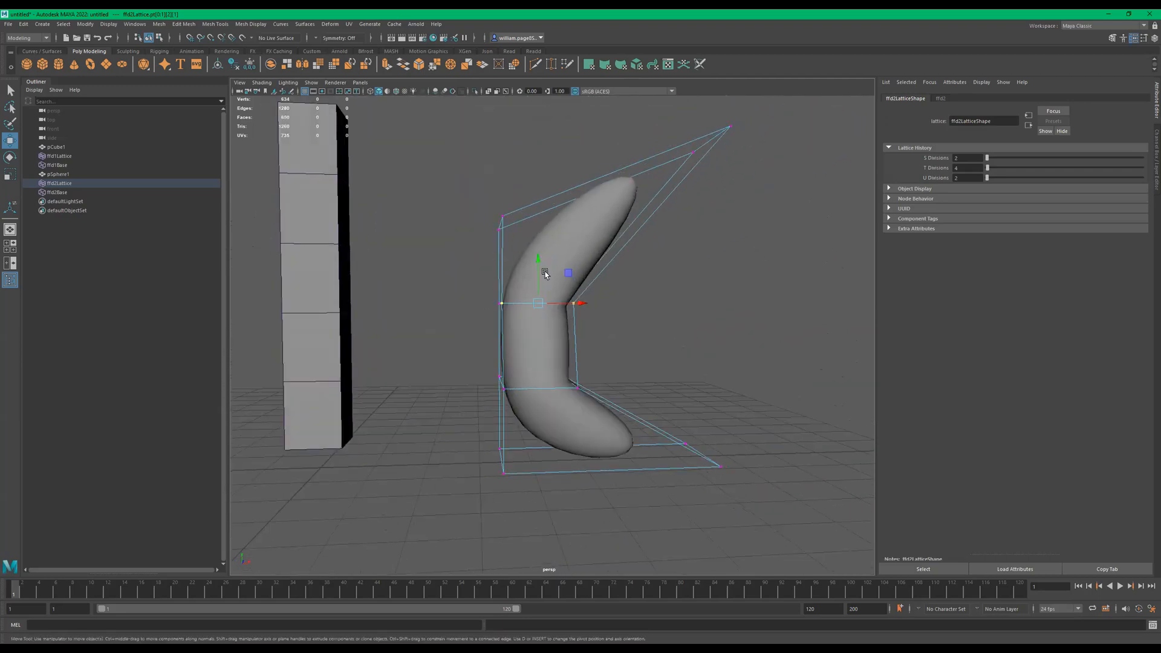
# Move the sphere itself within its bent lattice to change how it deforms, and reselect the lattice
pyautogui.click(87, 175)
pyautogui.moveTo(549, 299); pyautogui.dragTo(597, 301)
pyautogui.click(641, 227)
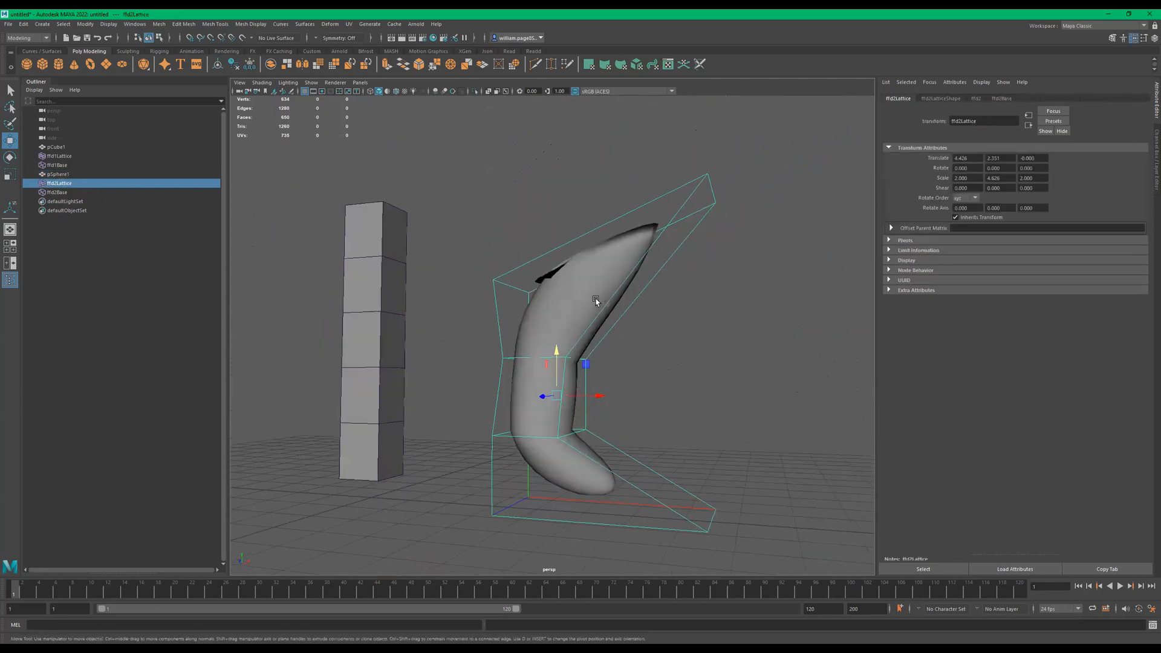
# Compare the column and its lattice with the sphere's lattice, and select only the column's lattice
pyautogui.keyDown('alt'); pyautogui.moveTo(419, 343); pyautogui.dragTo(464, 361); pyautogui.keyUp('alt')
pyautogui.click(357, 333)
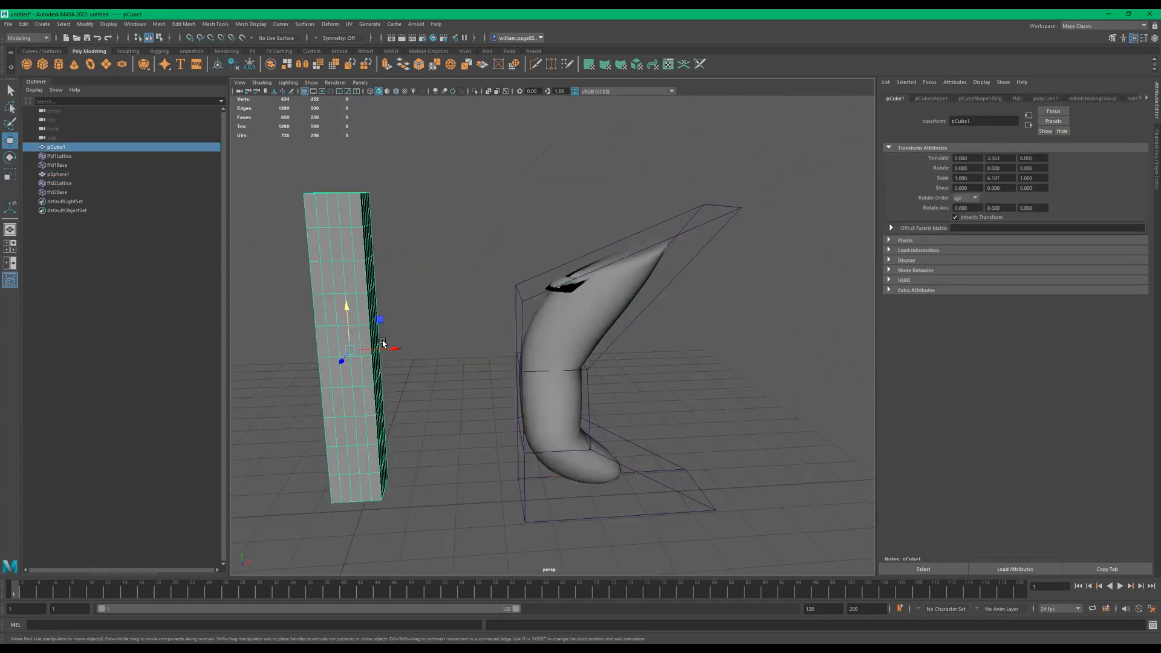
pyautogui.keyDown('alt'); pyautogui.moveTo(383, 330); pyautogui.dragTo(581, 268, button='middle'); pyautogui.keyUp('alt')
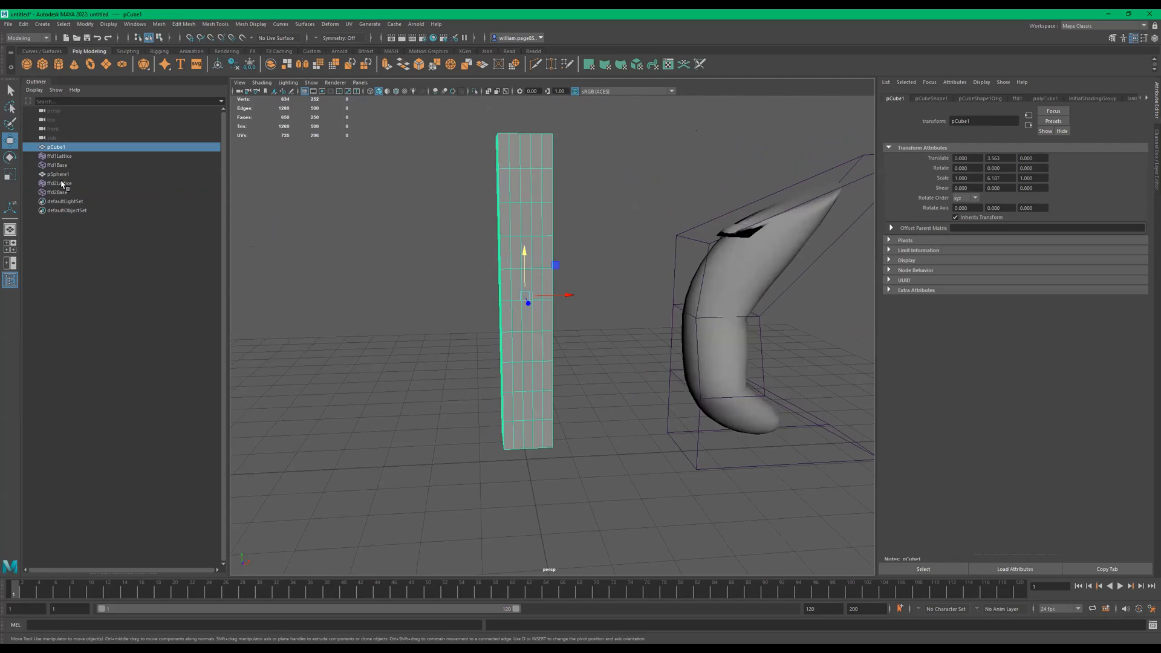
pyautogui.click(59, 184)
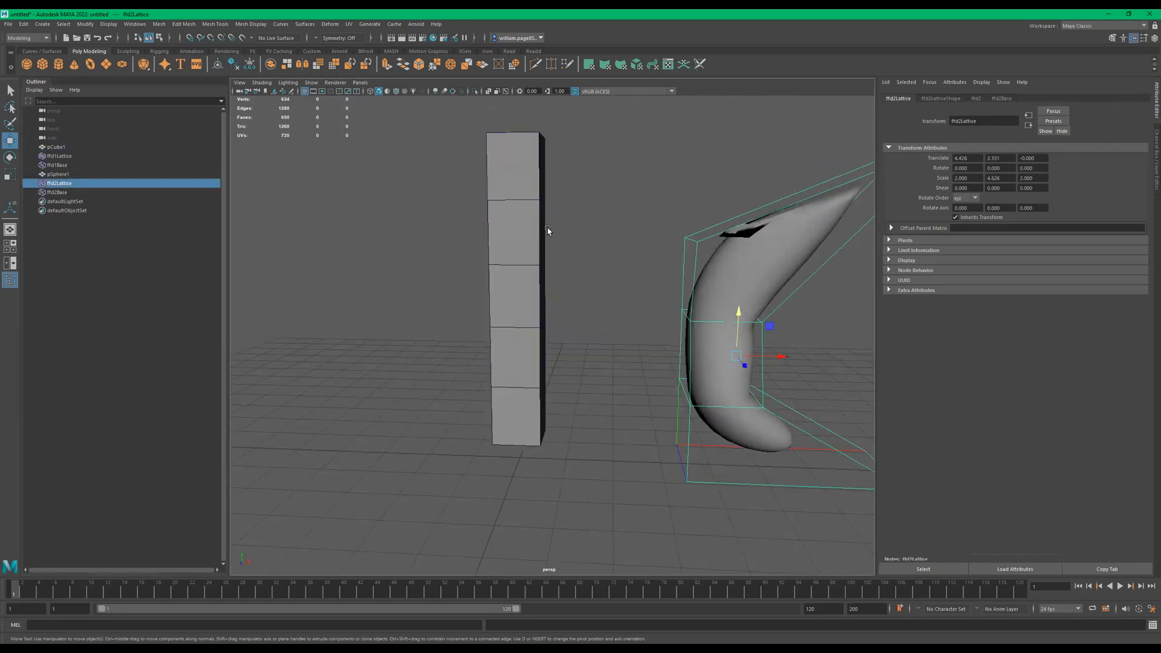
pyautogui.scroll(-1, 568, 162)
pyautogui.moveTo(568, 162); pyautogui.dragTo(518, 363)
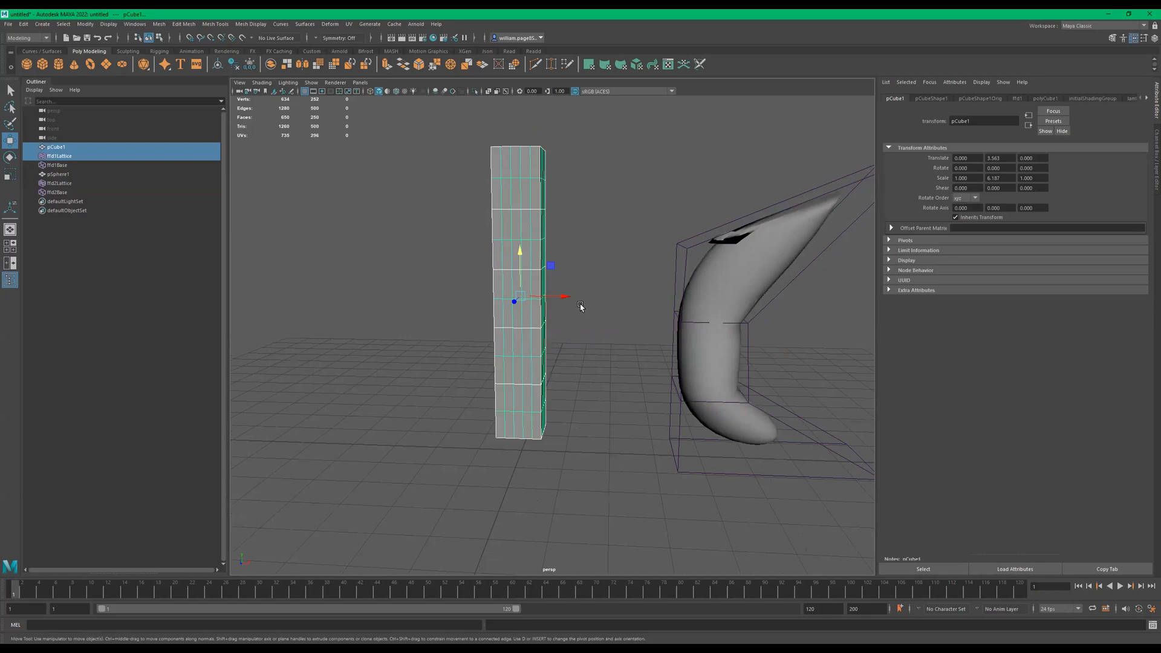
pyautogui.click(66, 192)
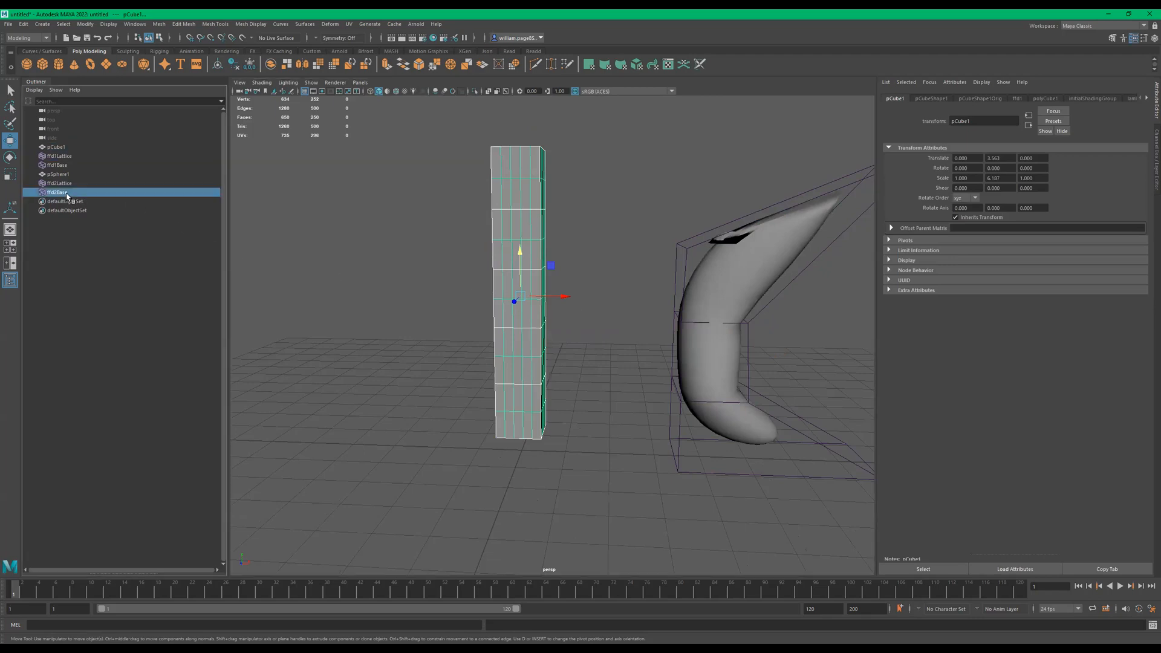
pyautogui.click(60, 156)
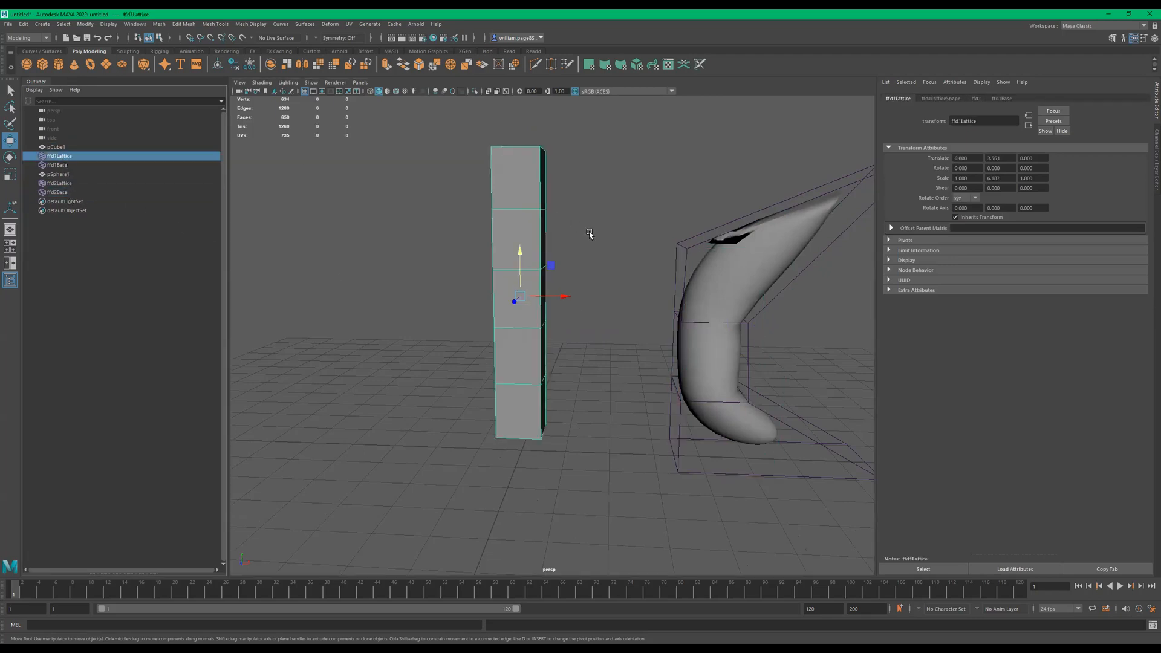
# Push the column lattice's middle points on one side inward, moving the centre rows further to form a curve
pyautogui.press('F8')
pyautogui.moveTo(633, 197); pyautogui.dragTo(542, 383)
pyautogui.moveTo(592, 295); pyautogui.dragTo(585, 295)
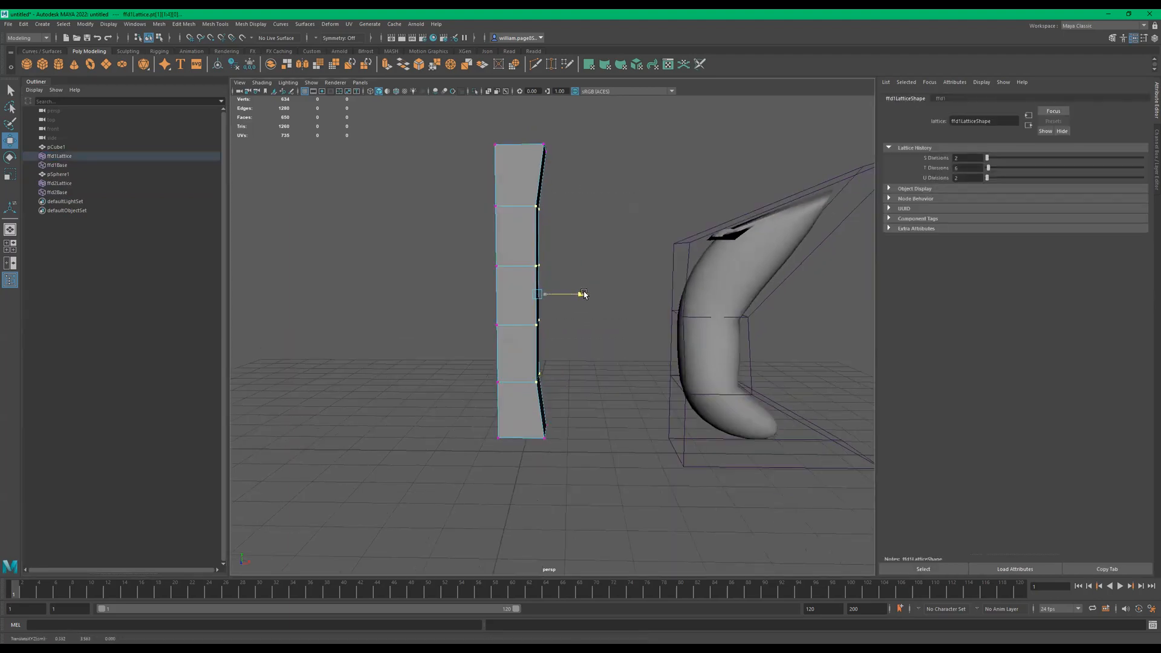
pyautogui.keyDown('ctrl'); pyautogui.moveTo(573, 176); pyautogui.dragTo(515, 215); pyautogui.keyUp('ctrl')
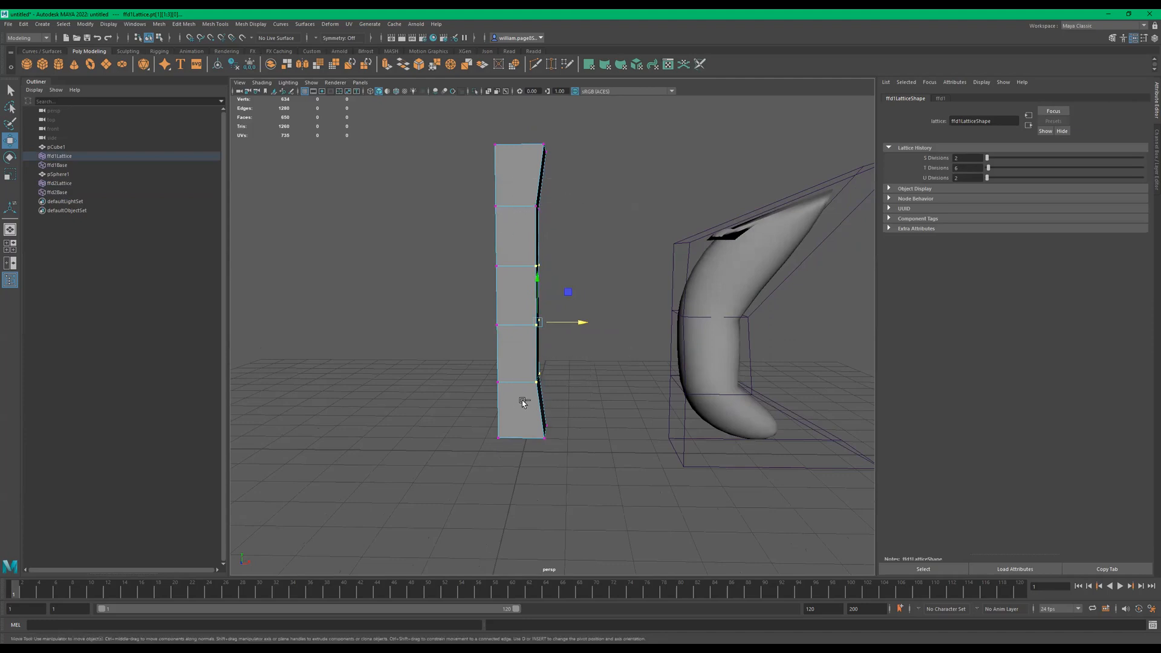
pyautogui.moveTo(585, 295); pyautogui.dragTo(506, 248)
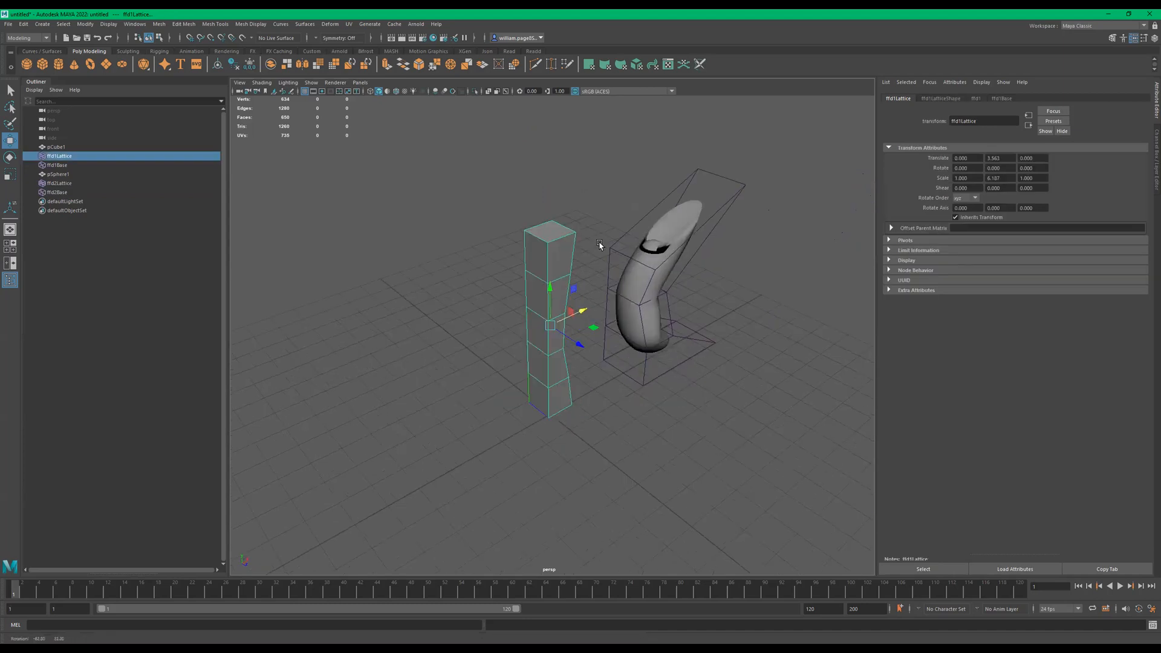
# Select the column itself and move it upward inside its lattice to a Y position of about 3.97
pyautogui.keyDown('alt'); pyautogui.moveTo(598, 245); pyautogui.dragTo(570, 264); pyautogui.keyUp('alt')
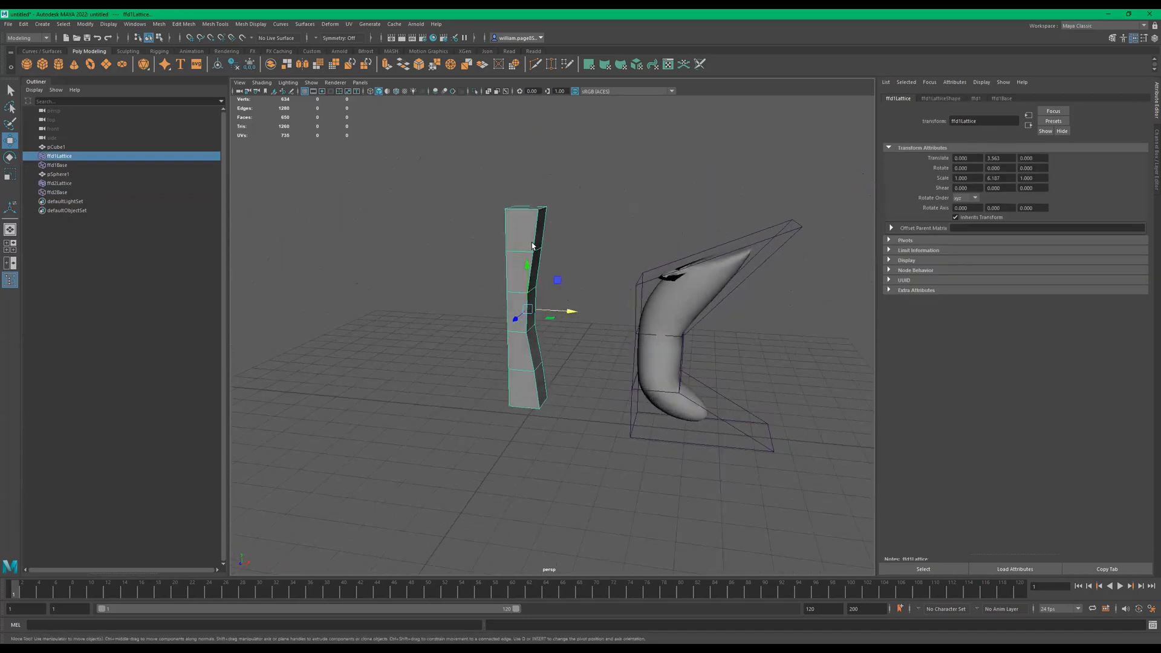
pyautogui.click(56, 147)
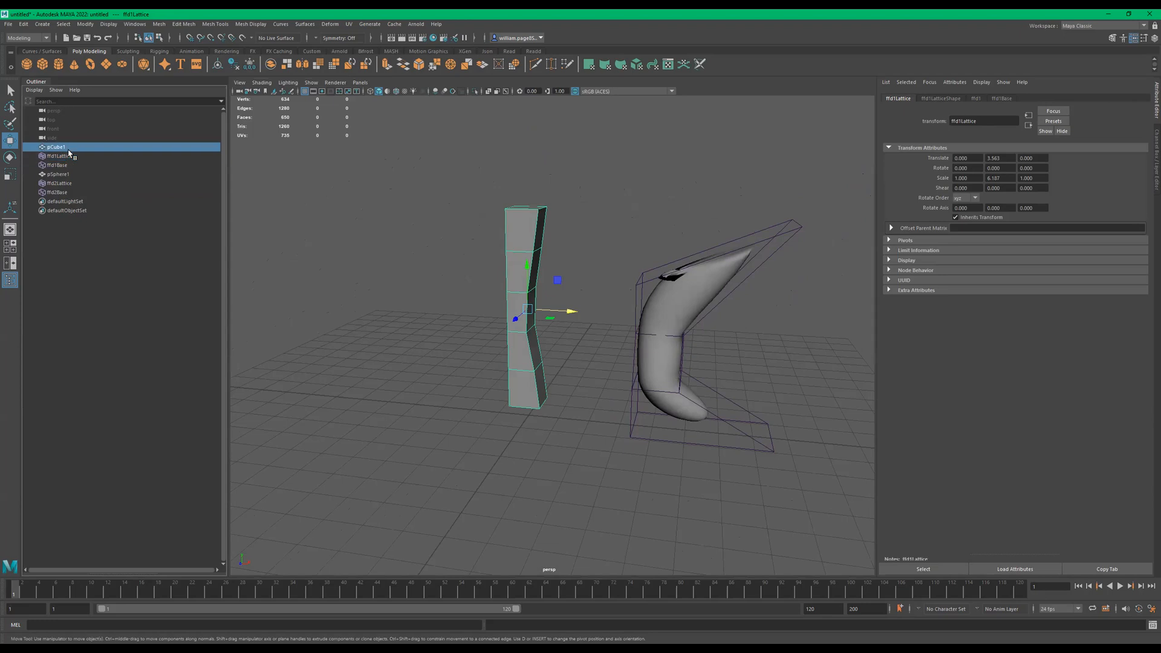
pyautogui.moveTo(531, 272); pyautogui.dragTo(433, 261)
pyautogui.keyDown('alt'); pyautogui.moveTo(501, 284); pyautogui.dragTo(508, 292); pyautogui.keyUp('alt')
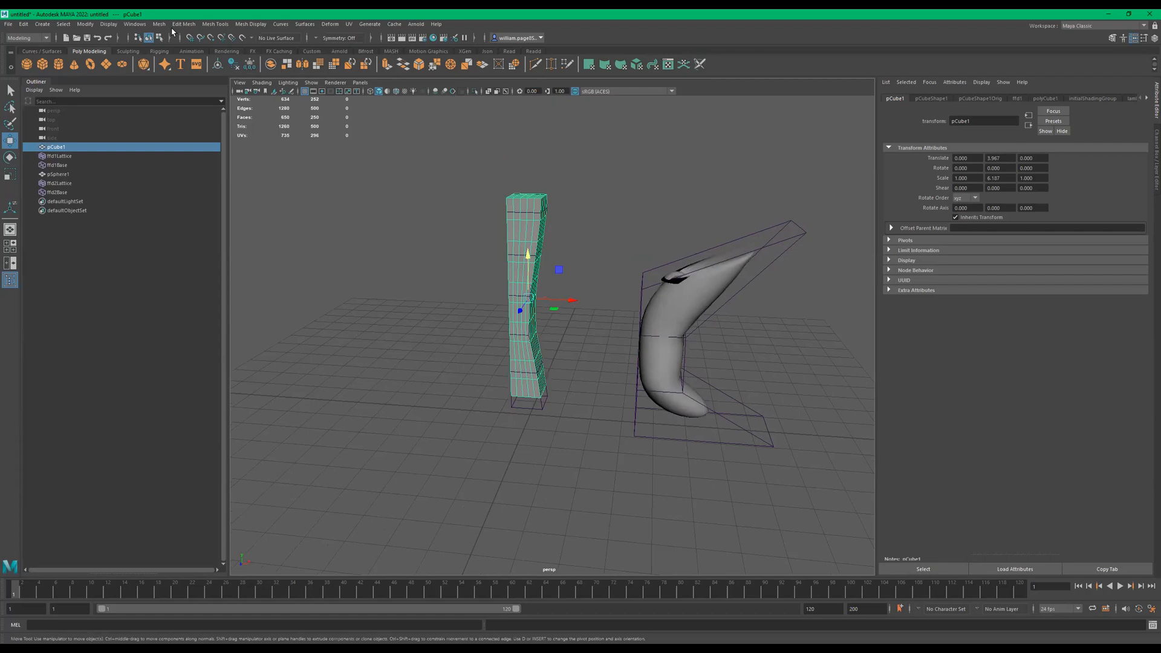
# Create a new polygon cube and move it away from the column to about X -6.5
pyautogui.click(44, 66)
pyautogui.moveTo(579, 417); pyautogui.dragTo(389, 379)
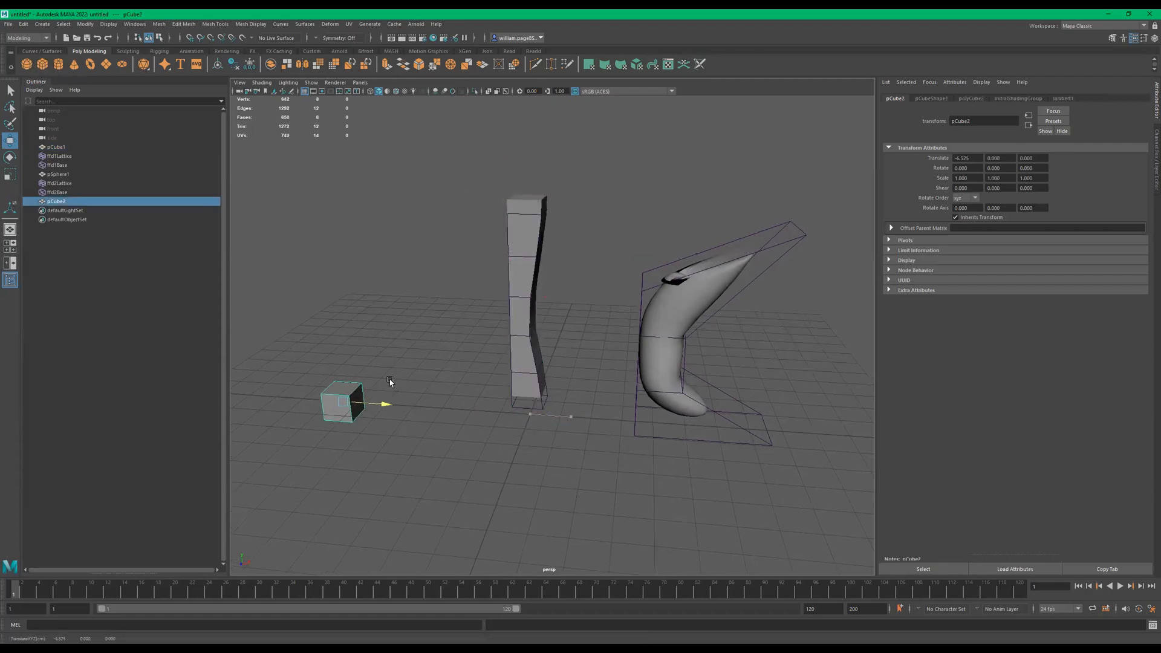
pyautogui.keyDown('alt'); pyautogui.moveTo(389, 380); pyautogui.dragTo(514, 364, button='middle'); pyautogui.keyUp('alt')
# Stretch the new cube vertically to a Y scale of about 9.6 and raise it to stand on the grid
pyautogui.press('r')
pyautogui.moveTo(524, 375); pyautogui.dragTo(537, 259)
pyautogui.press('w')
pyautogui.moveTo(526, 375); pyautogui.dragTo(526, 241)
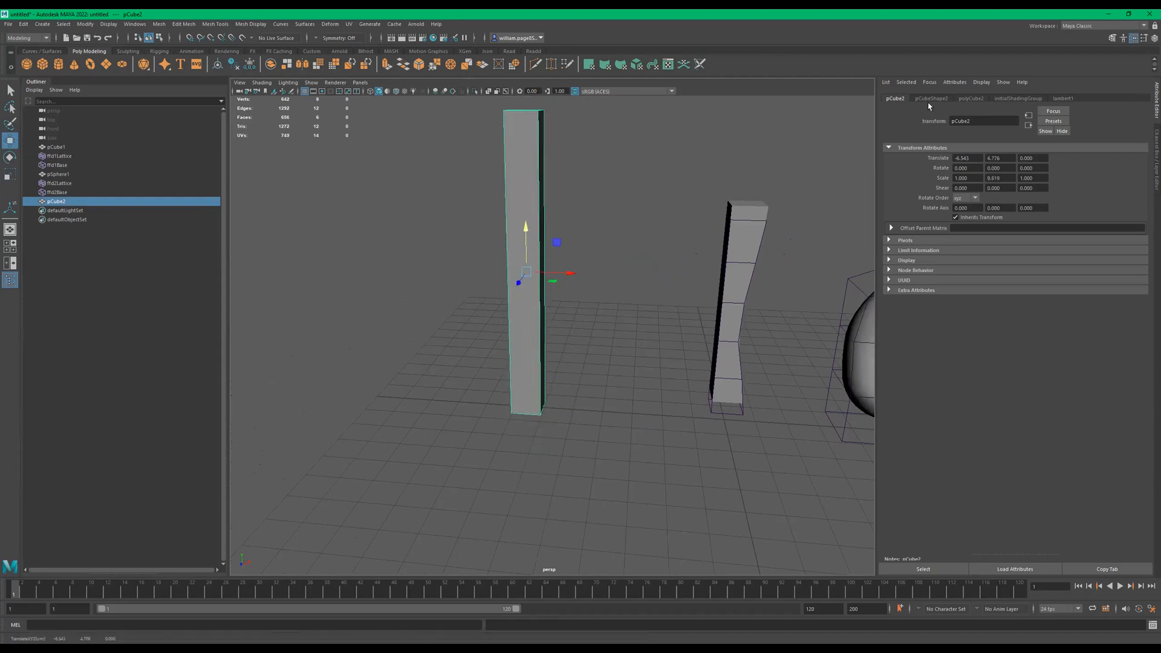
# Set the tall cube's height subdivisions to 18
pyautogui.click(970, 98)
pyautogui.moveTo(1022, 202); pyautogui.dragTo(1041, 201)
pyautogui.keyDown('alt'); pyautogui.moveTo(625, 228); pyautogui.dragTo(678, 275, button='middle'); pyautogui.keyUp('alt')
pyautogui.keyDown('alt'); pyautogui.moveTo(678, 272); pyautogui.dragTo(668, 283); pyautogui.keyUp('alt')
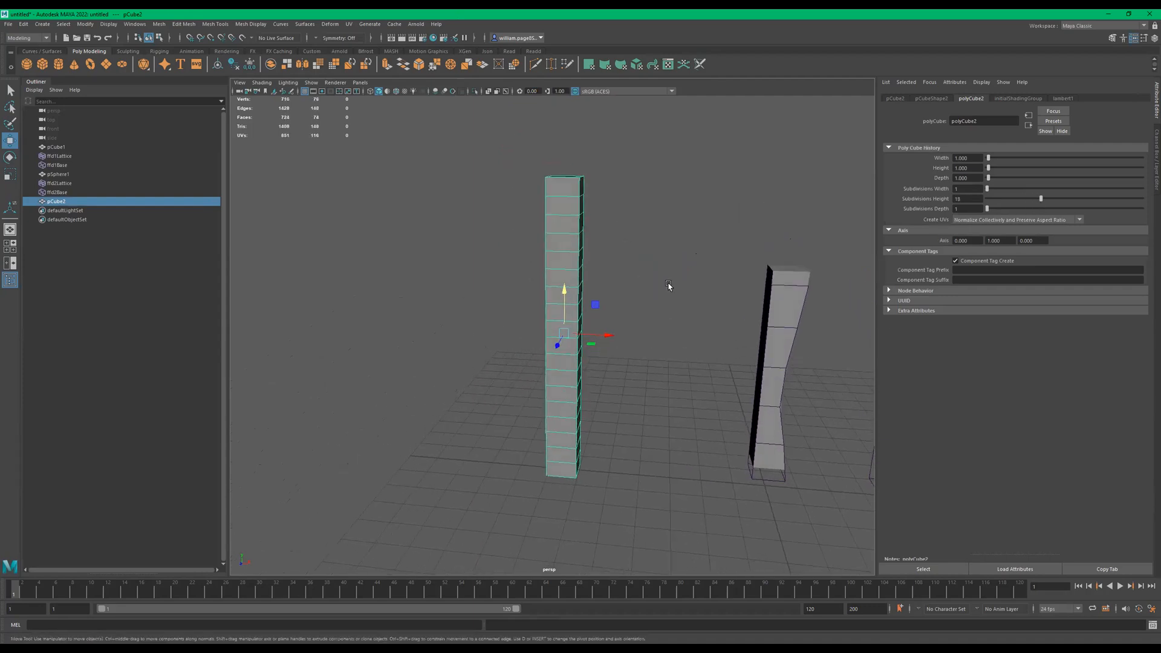
# In the front view, shift every vertex row except the top and bottom ones slightly toward negative X
pyautogui.press('space')
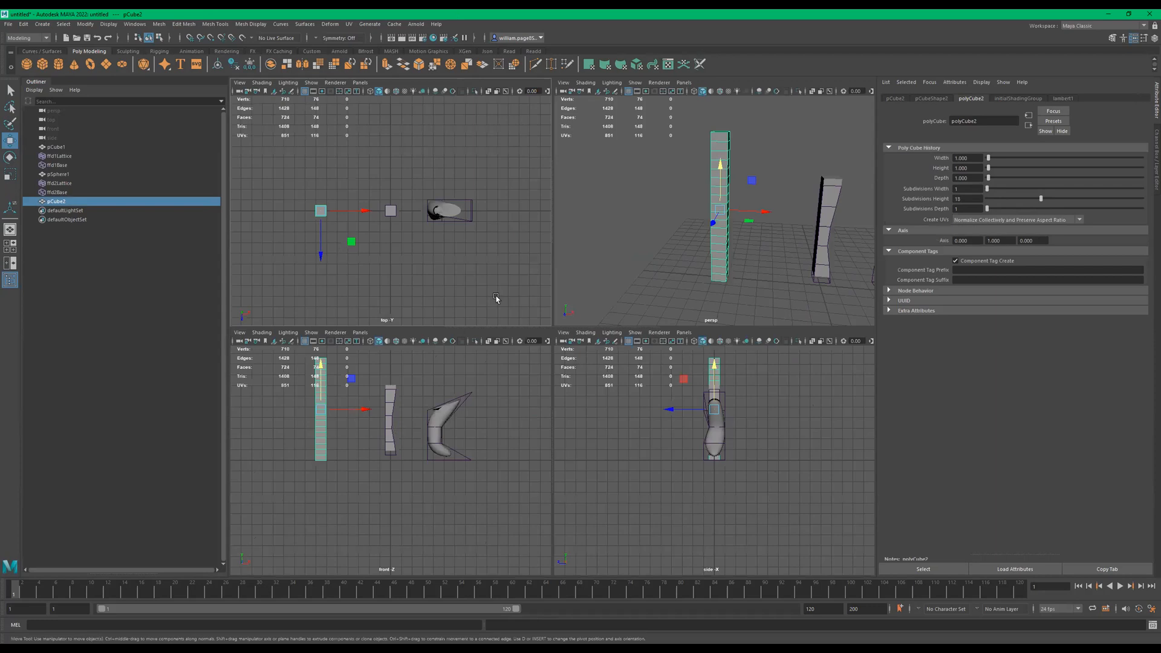
pyautogui.press('space')
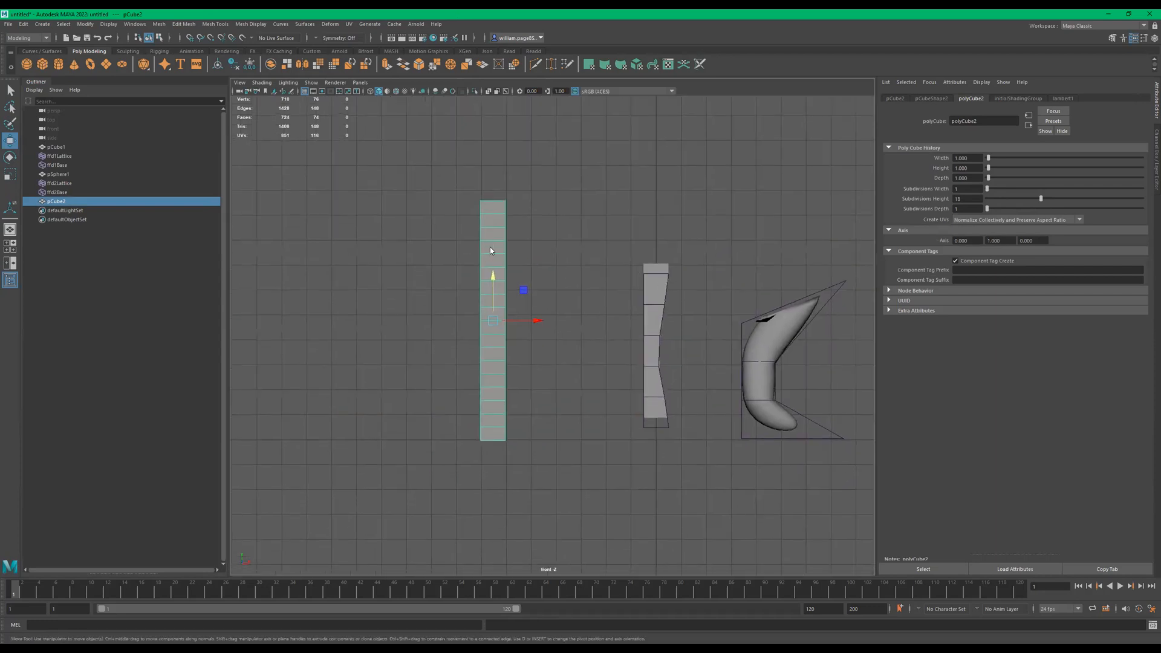
pyautogui.click(549, 216)
pyautogui.moveTo(552, 212); pyautogui.dragTo(440, 430)
pyautogui.moveTo(543, 326); pyautogui.dragTo(538, 325)
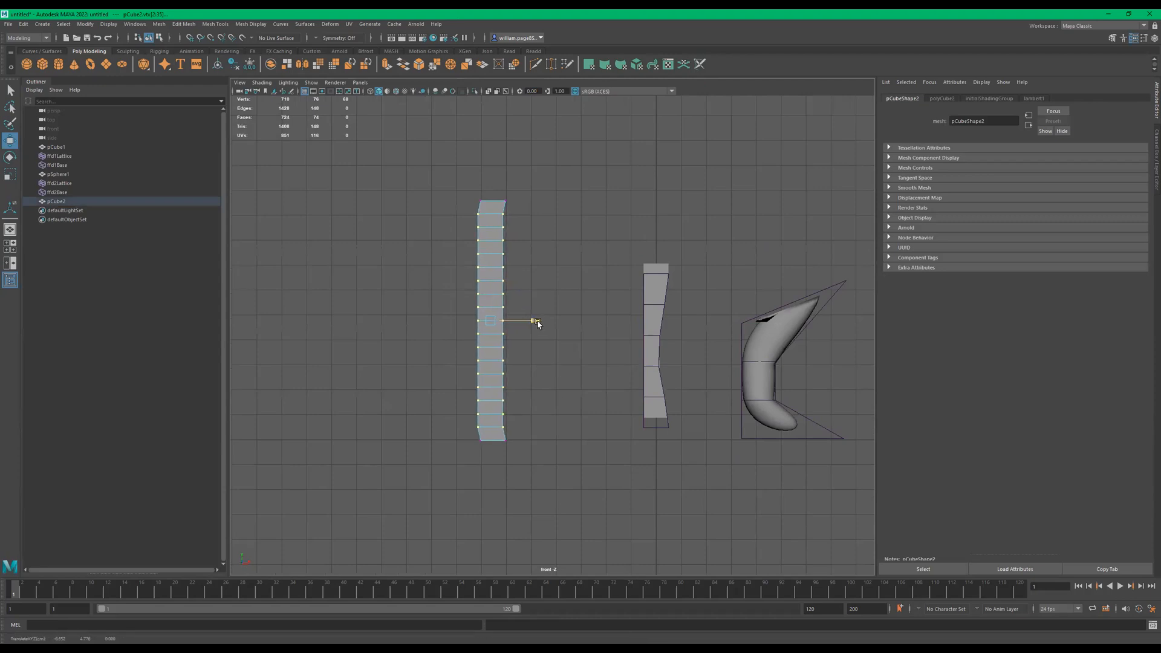
# Drop one more vertex row at each end of the selection and shift the rest further toward negative X, three times over
pyautogui.keyDown('ctrl'); pyautogui.moveTo(557, 181); pyautogui.dragTo(440, 234); pyautogui.keyUp('ctrl')
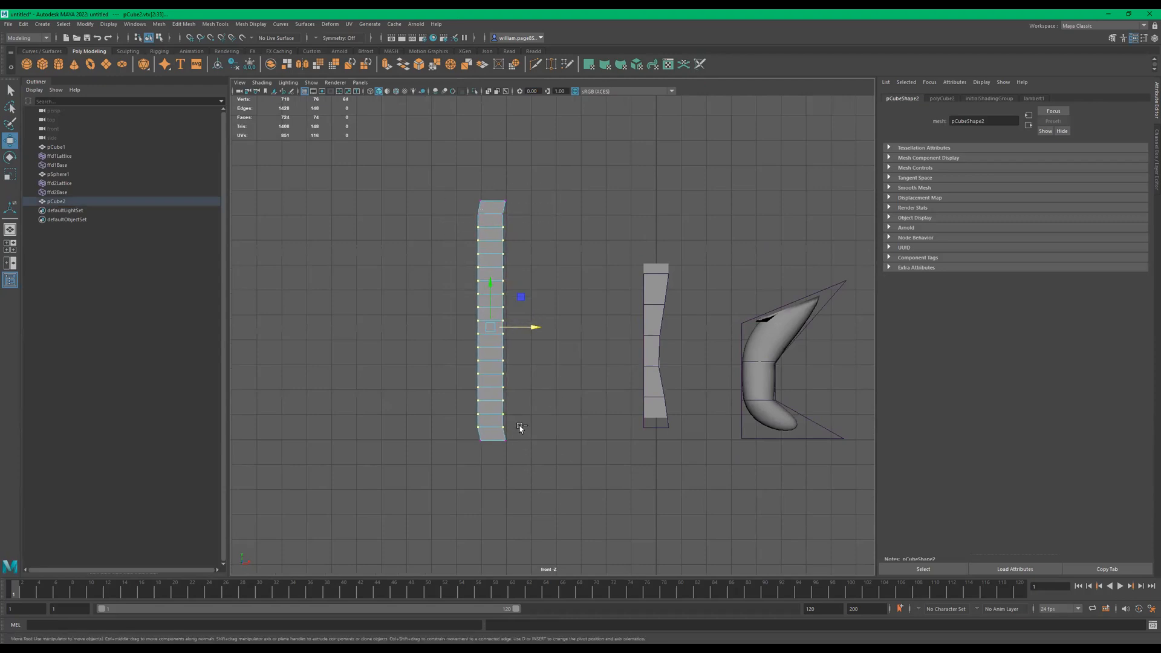
pyautogui.moveTo(537, 320); pyautogui.dragTo(532, 322)
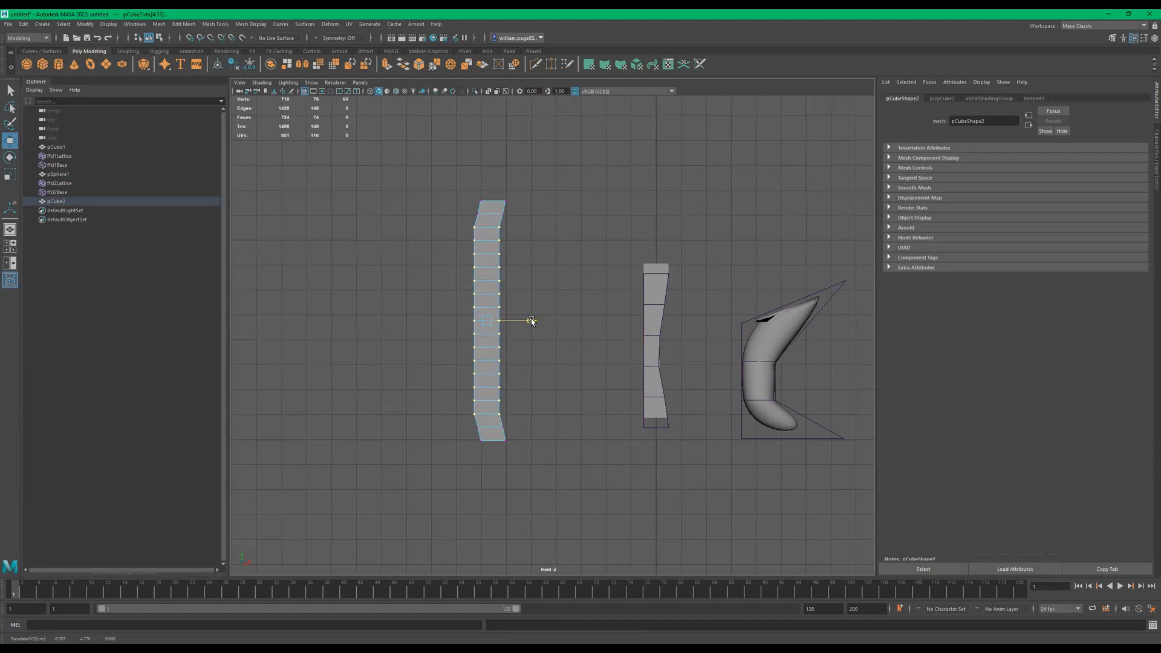
pyautogui.keyDown('ctrl'); pyautogui.moveTo(543, 216); pyautogui.dragTo(472, 225); pyautogui.keyUp('ctrl')
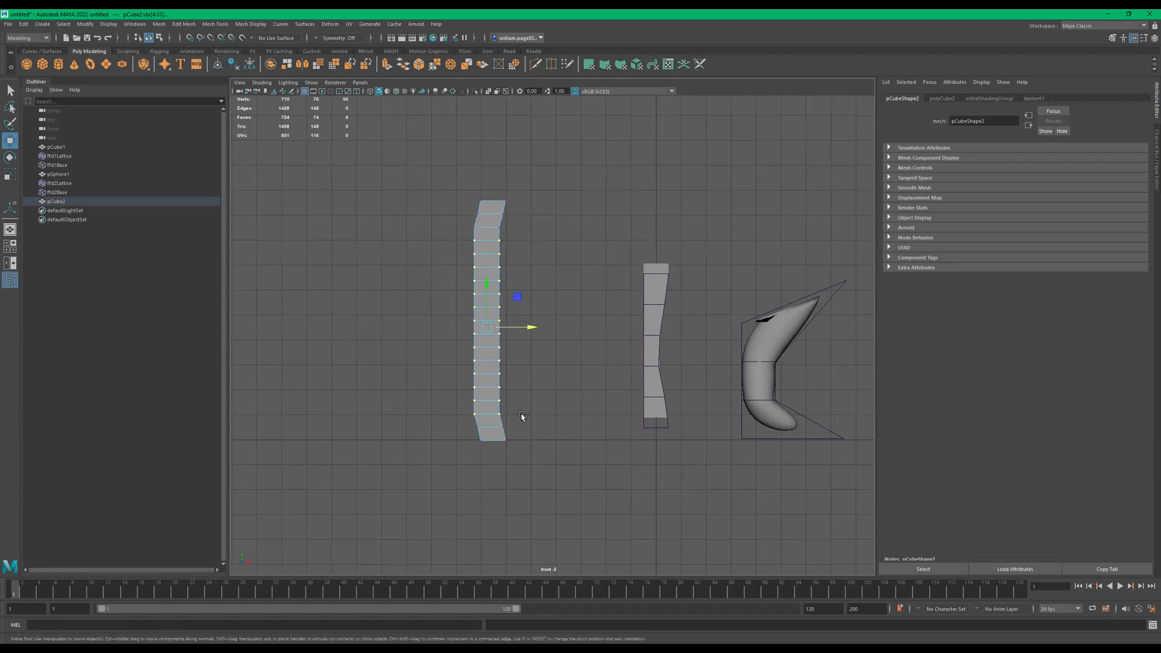
pyautogui.moveTo(531, 321); pyautogui.dragTo(523, 320)
pyautogui.keyDown('ctrl'); pyautogui.moveTo(536, 245); pyautogui.dragTo(441, 231); pyautogui.keyUp('ctrl')
pyautogui.keyDown('ctrl'); pyautogui.moveTo(512, 398); pyautogui.dragTo(436, 404); pyautogui.keyUp('ctrl')
pyautogui.moveTo(525, 323); pyautogui.dragTo(520, 322)
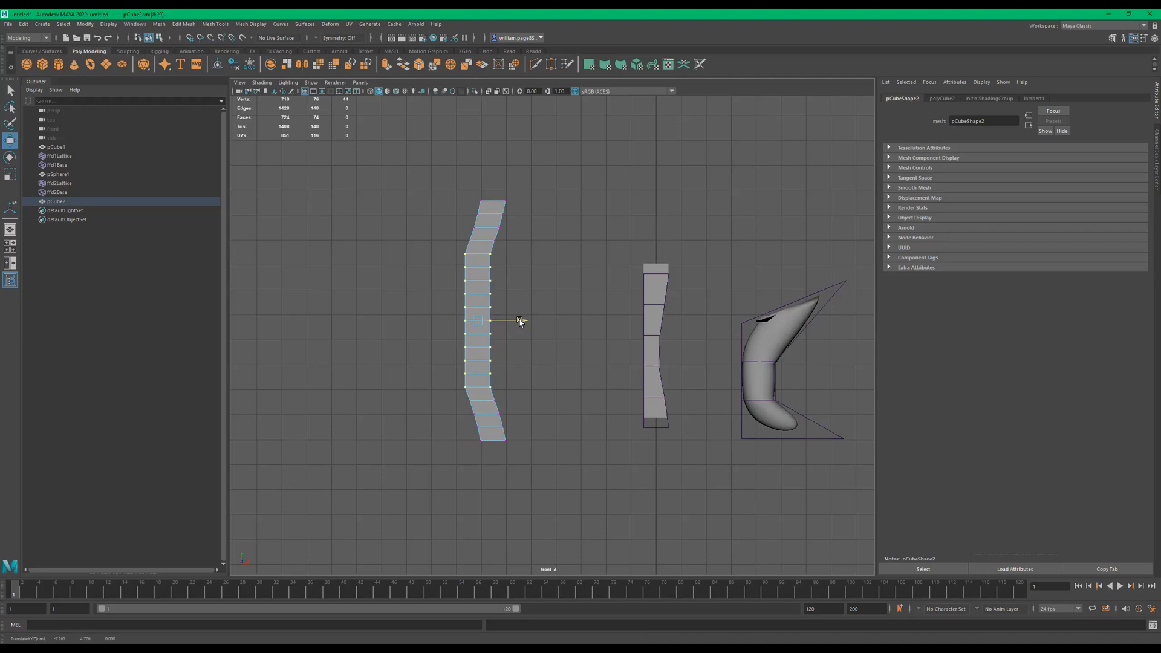
# Continue the bend with two further shifts, excluding the outermost selected vertex rows before each one
pyautogui.keyDown('ctrl'); pyautogui.moveTo(527, 244); pyautogui.dragTo(444, 265); pyautogui.keyUp('ctrl')
pyautogui.keyDown('ctrl'); pyautogui.moveTo(515, 386); pyautogui.dragTo(418, 409); pyautogui.keyUp('ctrl')
pyautogui.moveTo(522, 321); pyautogui.dragTo(518, 320)
pyautogui.keyDown('ctrl'); pyautogui.moveTo(508, 253); pyautogui.dragTo(446, 285); pyautogui.keyUp('ctrl')
pyautogui.keyDown('ctrl'); pyautogui.moveTo(498, 372); pyautogui.dragTo(399, 396); pyautogui.keyUp('ctrl')
pyautogui.moveTo(518, 322); pyautogui.dragTo(509, 320)
# Complete the peak of the bend by pushing out the few middle vertex rows, ending with the single centre row
pyautogui.keyDown('ctrl'); pyautogui.moveTo(506, 260); pyautogui.dragTo(422, 290); pyautogui.keyUp('ctrl')
pyautogui.keyDown('ctrl'); pyautogui.moveTo(467, 362); pyautogui.dragTo(424, 375); pyautogui.keyUp('ctrl')
pyautogui.moveTo(511, 321); pyautogui.dragTo(407, 306)
pyautogui.moveTo(505, 322); pyautogui.dragTo(393, 309)
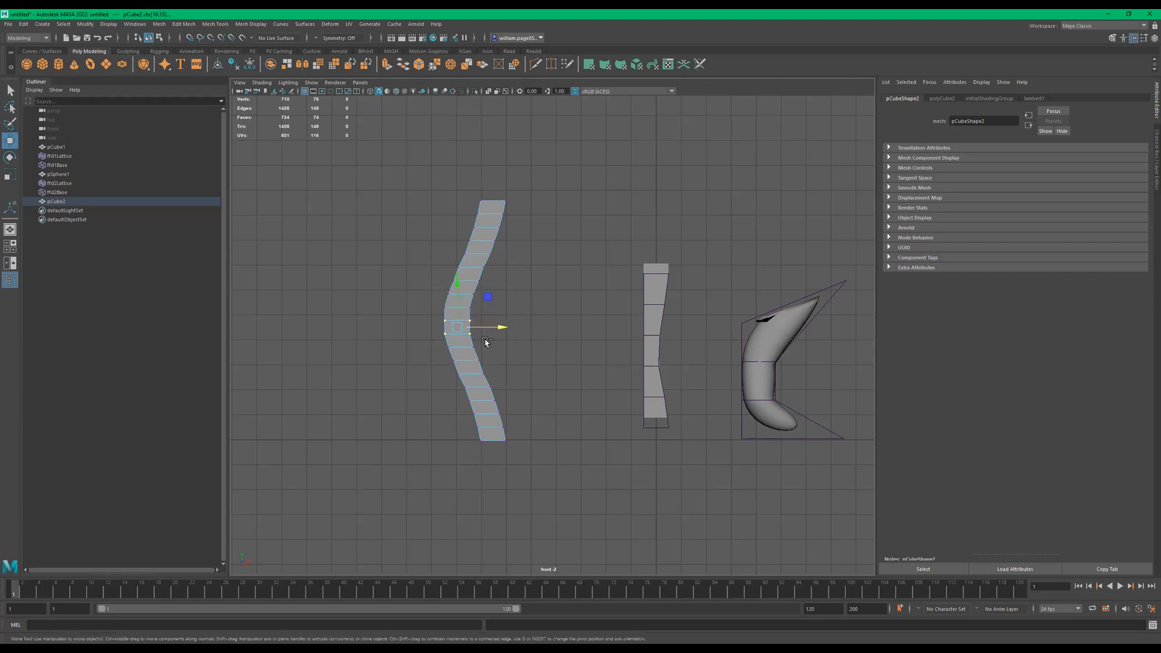
pyautogui.keyDown('ctrl'); pyautogui.moveTo(507, 349); pyautogui.dragTo(427, 327); pyautogui.keyUp('ctrl')
pyautogui.moveTo(498, 321); pyautogui.dragTo(496, 322)
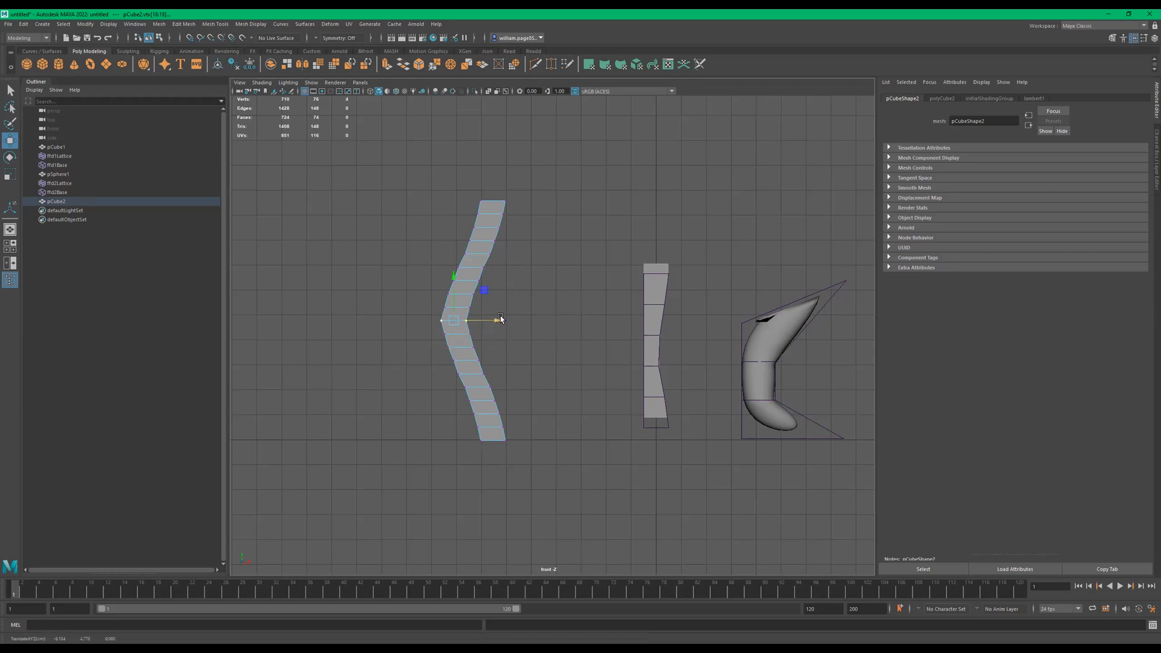
# Return to the perspective view, leave vertex editing and examine the bent column from several angles
pyautogui.press('space')
pyautogui.press('space')
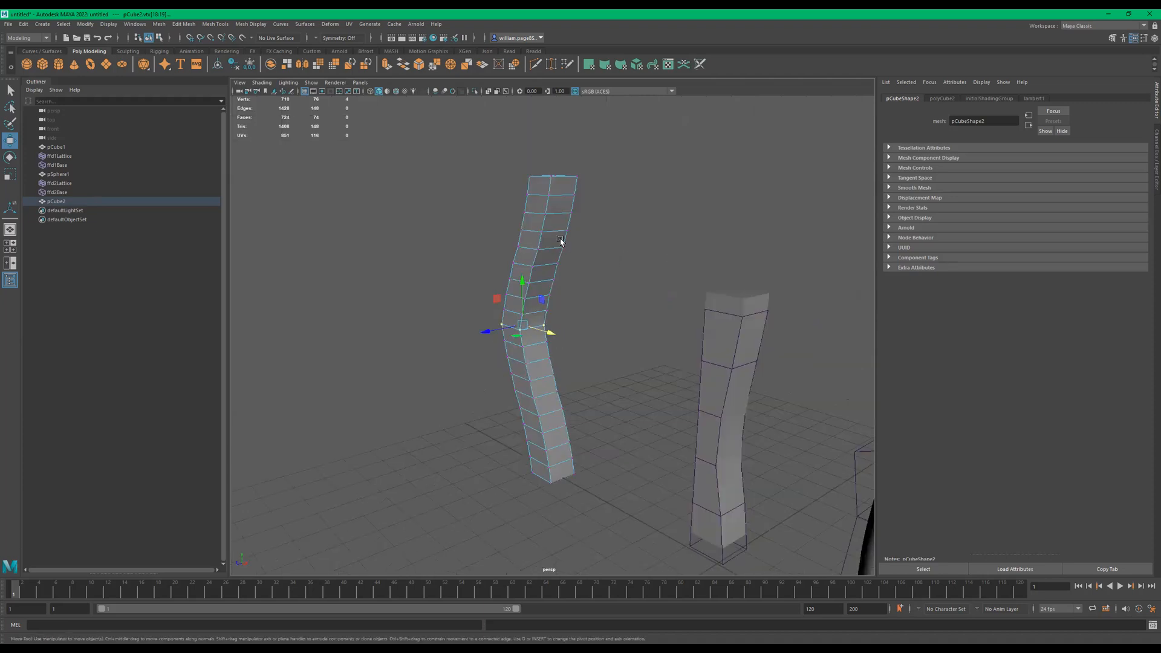
pyautogui.press('F8')
pyautogui.moveTo(706, 247)
pyautogui.keyDown('alt'); pyautogui.mouseDown()
pyautogui.moveTo(741, 239)
pyautogui.moveTo(713, 247)
pyautogui.mouseUp(); pyautogui.keyUp('alt')
pyautogui.keyDown('alt'); pyautogui.moveTo(540, 269); pyautogui.dragTo(564, 271, button='right'); pyautogui.keyUp('alt')
pyautogui.keyDown('alt'); pyautogui.moveTo(550, 272); pyautogui.dragTo(552, 275); pyautogui.keyUp('alt')
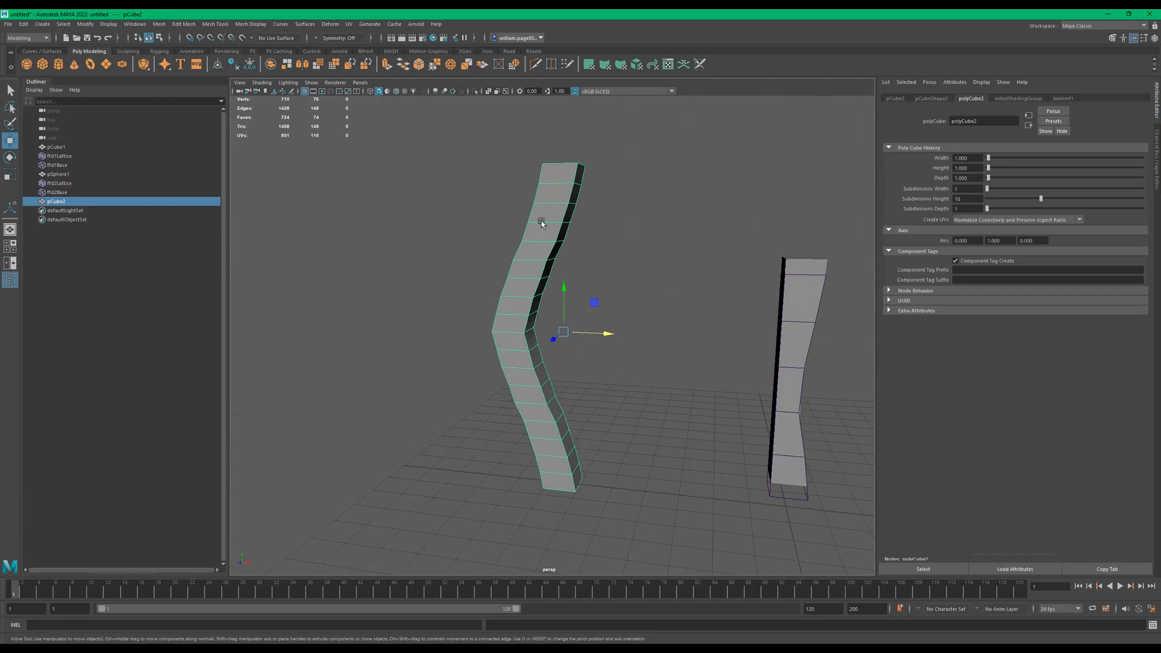
# Delete one edge loop from the upper half and one from the lower half of the bent column
pyautogui.press('F8')
pyautogui.doubleClick(531, 260)
pyautogui.keyDown('alt'); pyautogui.moveTo(563, 276); pyautogui.dragTo(597, 376); pyautogui.keyUp('alt')
pyautogui.press('Delete')
pyautogui.doubleClick(559, 364)
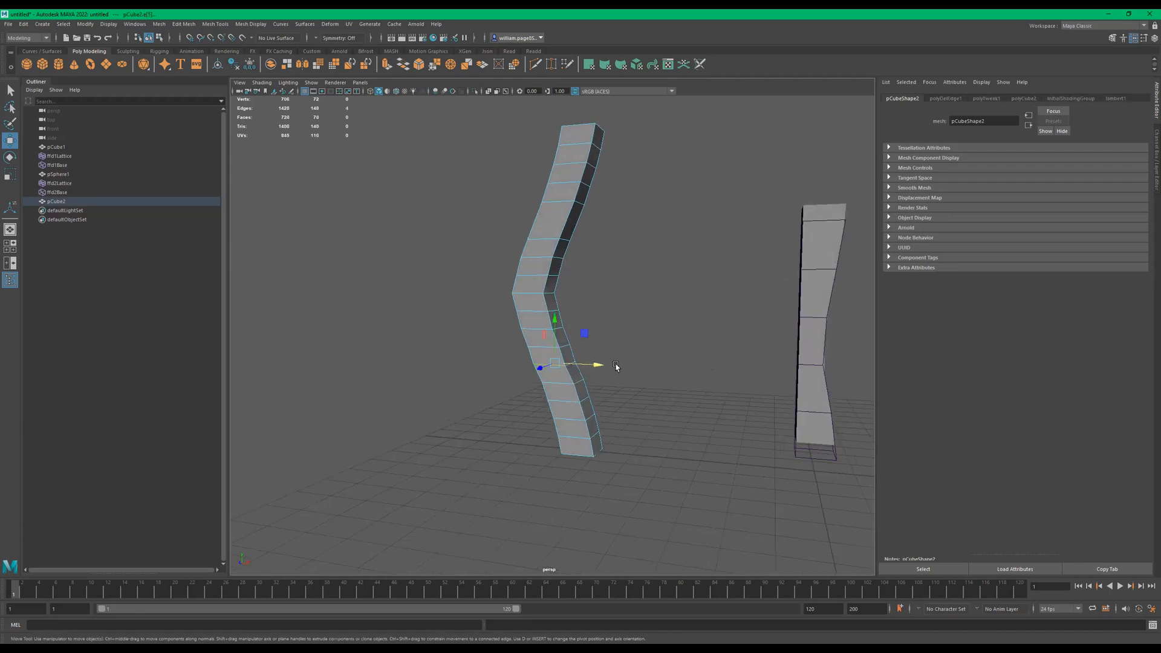
pyautogui.press('Delete')
pyautogui.keyDown('alt'); pyautogui.moveTo(616, 367); pyautogui.dragTo(628, 429); pyautogui.keyUp('alt')
pyautogui.doubleClick(570, 184)
pyautogui.keyDown('alt'); pyautogui.moveTo(593, 275); pyautogui.dragTo(540, 231); pyautogui.keyUp('alt')
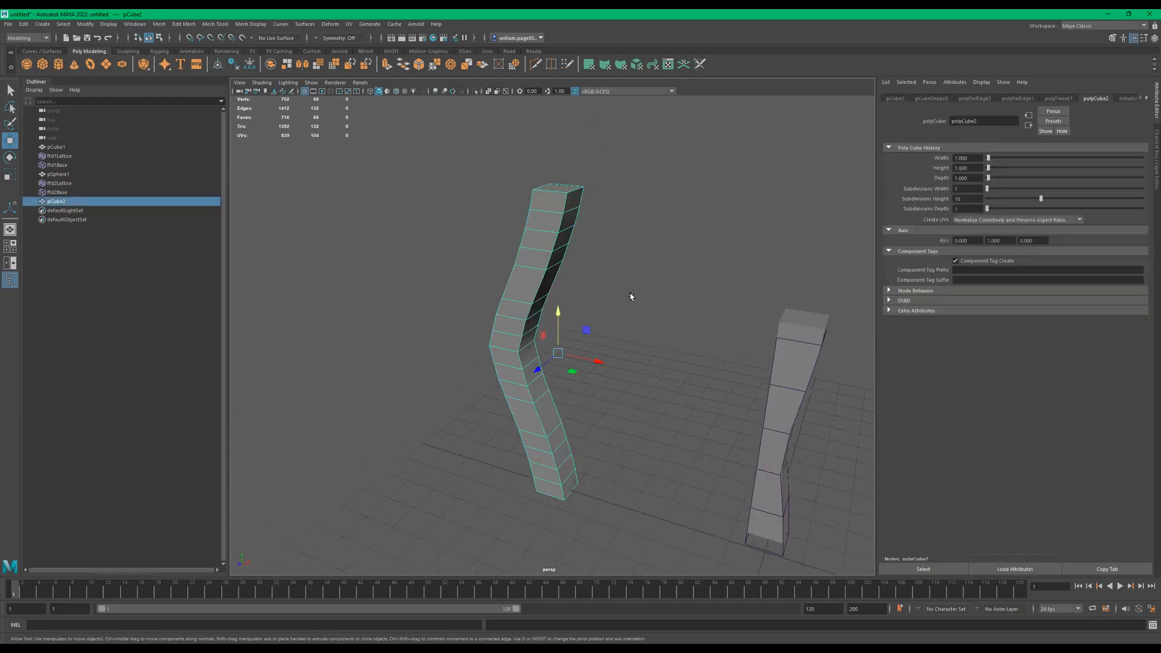
# Compare the bent column's smooth preview with its unsmoothed mesh, in both wireframe and shaded display
pyautogui.press('3')
pyautogui.press('4')
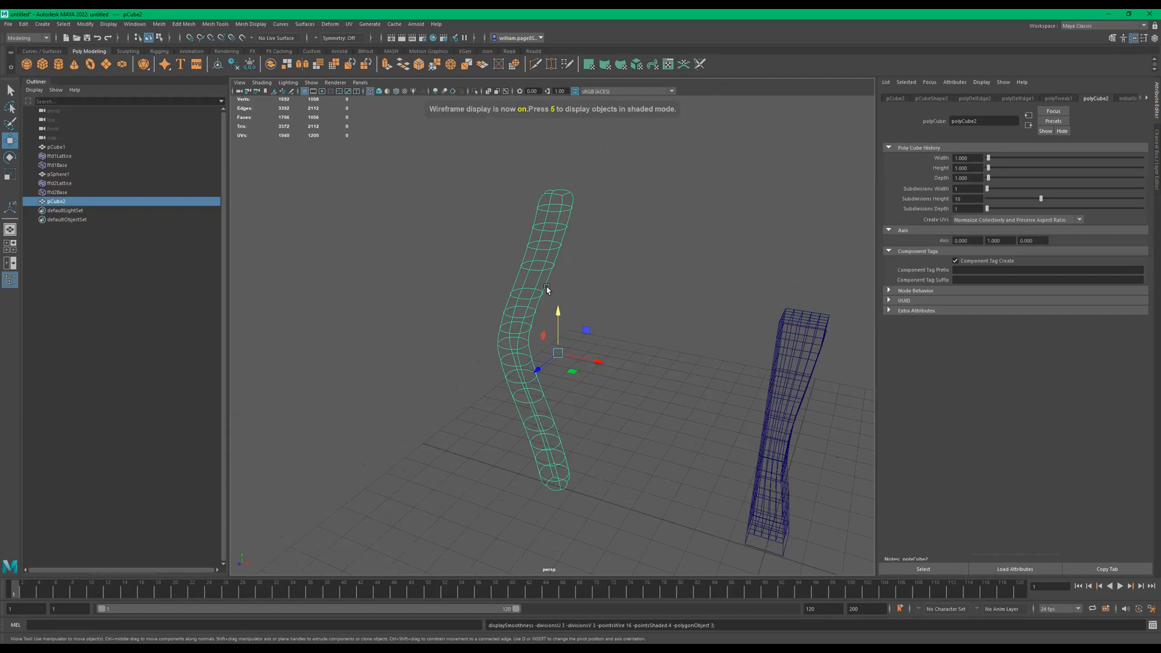
pyautogui.press('5')
pyautogui.press('1')
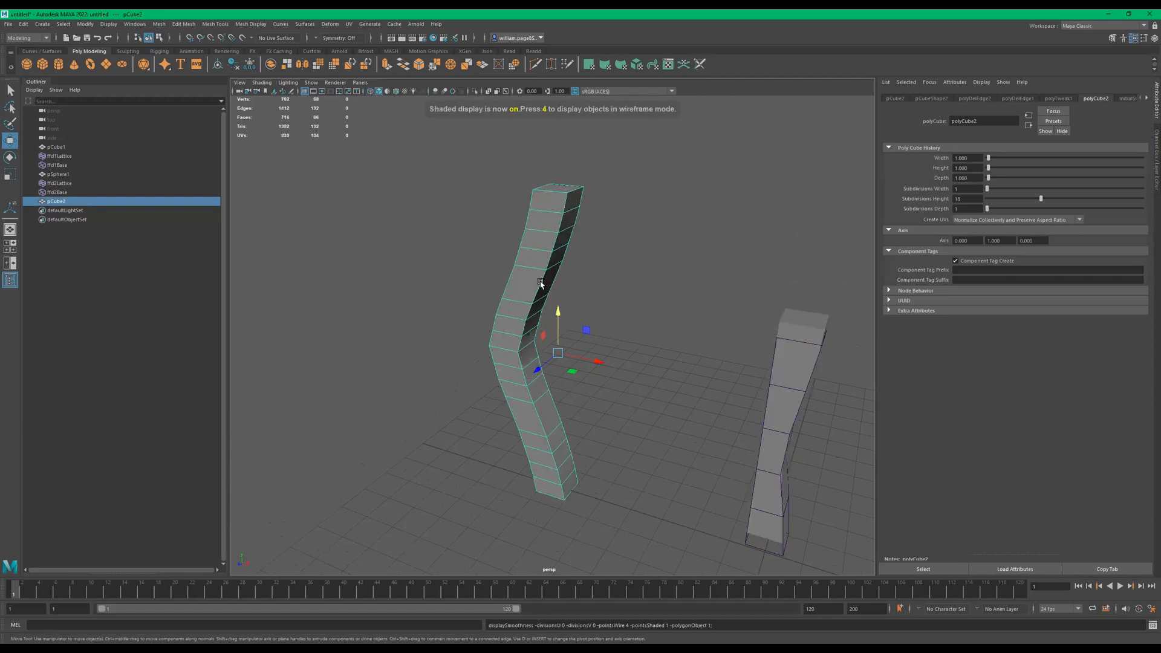
pyautogui.press('3')
pyautogui.press('1')
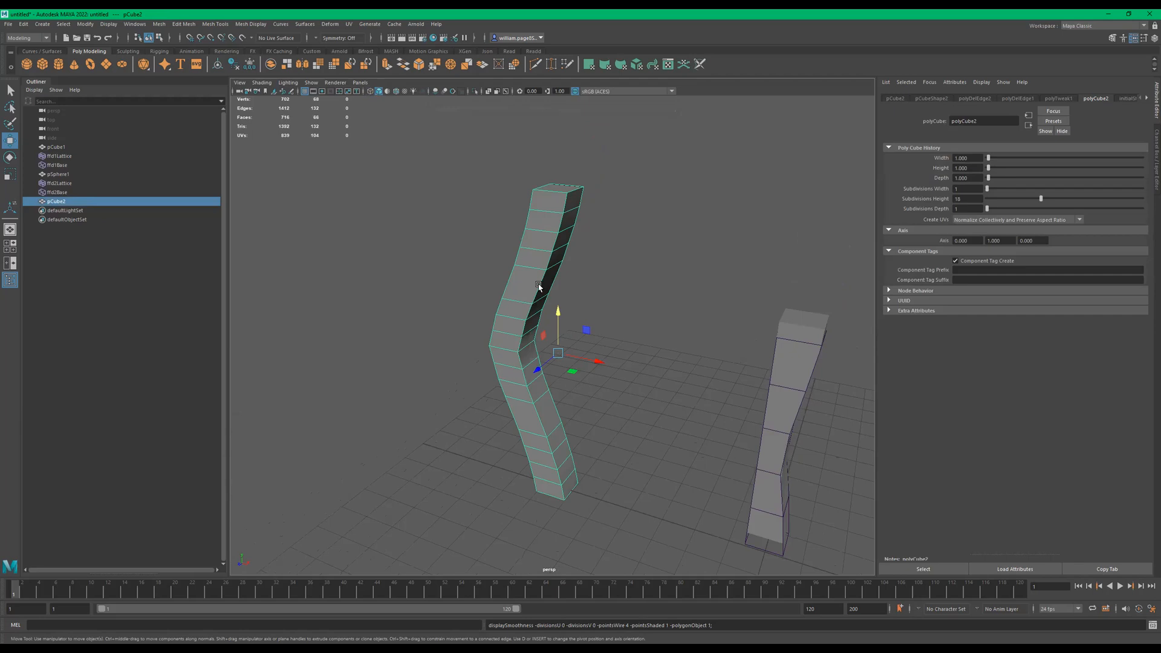
pyautogui.press('3')
pyautogui.moveTo(569, 271)
pyautogui.keyDown('alt'); pyautogui.mouseDown()
pyautogui.moveTo(523, 252)
pyautogui.moveTo(575, 267)
pyautogui.mouseUp(); pyautogui.keyUp('alt')
pyautogui.press('1')
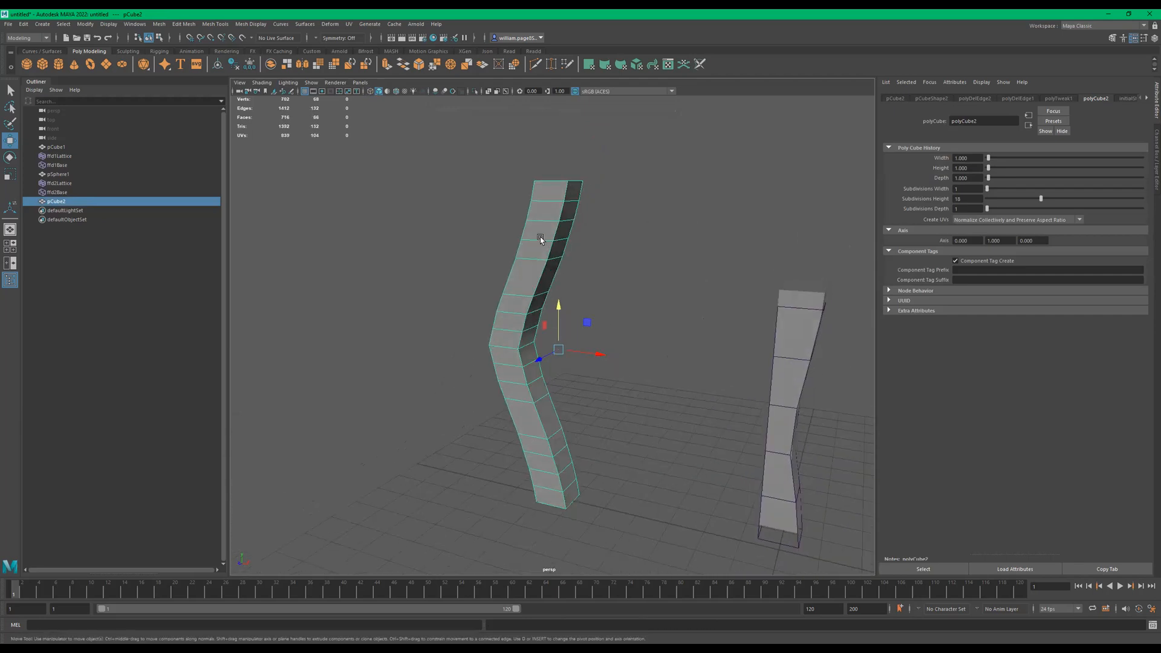
# Select all edges of the bent column and bevel them with fraction 0.5 and one segment
pyautogui.press('F10')
pyautogui.moveTo(682, 143); pyautogui.dragTo(405, 523)
pyautogui.scroll(2, 566, 328)
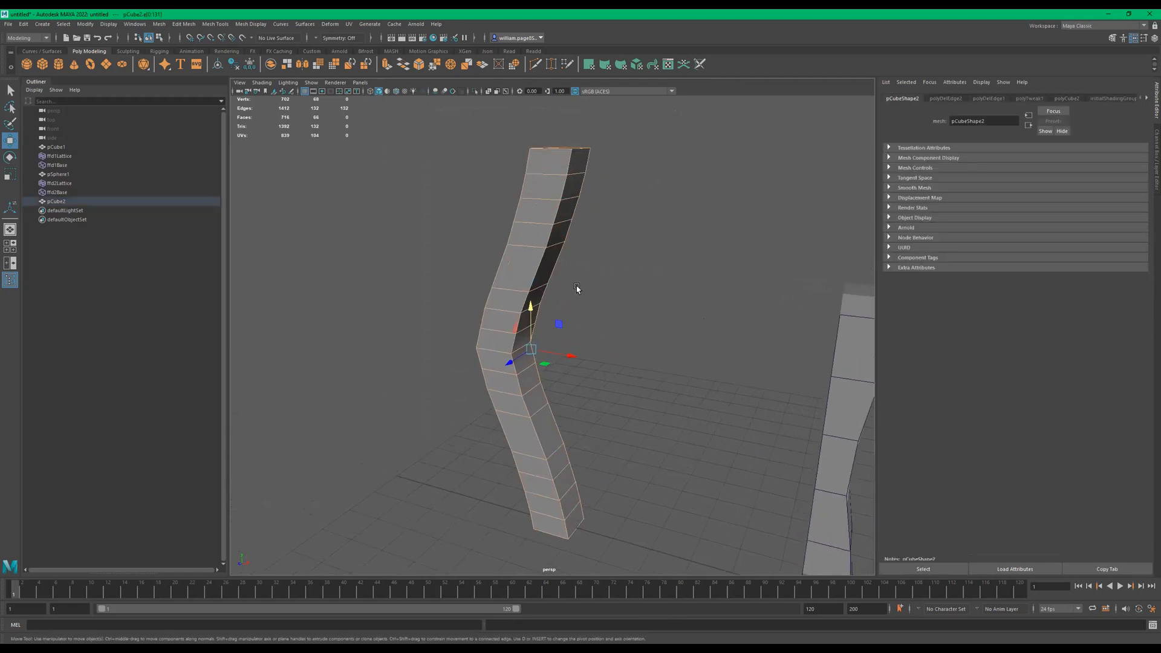
pyautogui.keyDown('shift'); pyautogui.moveTo(576, 289); pyautogui.dragTo(630, 290, button='right'); pyautogui.keyUp('shift')
pyautogui.keyDown('shift'); pyautogui.moveTo(563, 265); pyautogui.dragTo(623, 277, button='right'); pyautogui.keyUp('shift')
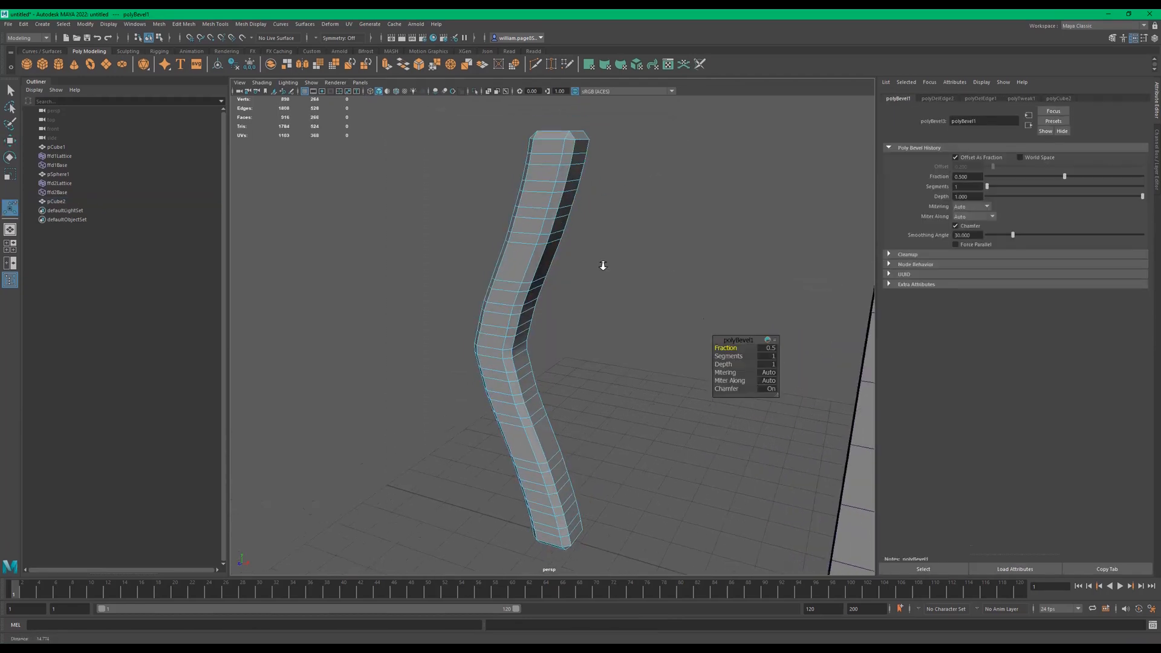
# Compare the beveled column with and without smooth preview, and examine its rounded form up close
pyautogui.press('3')
pyautogui.press('1')
pyautogui.press('3')
pyautogui.press('1')
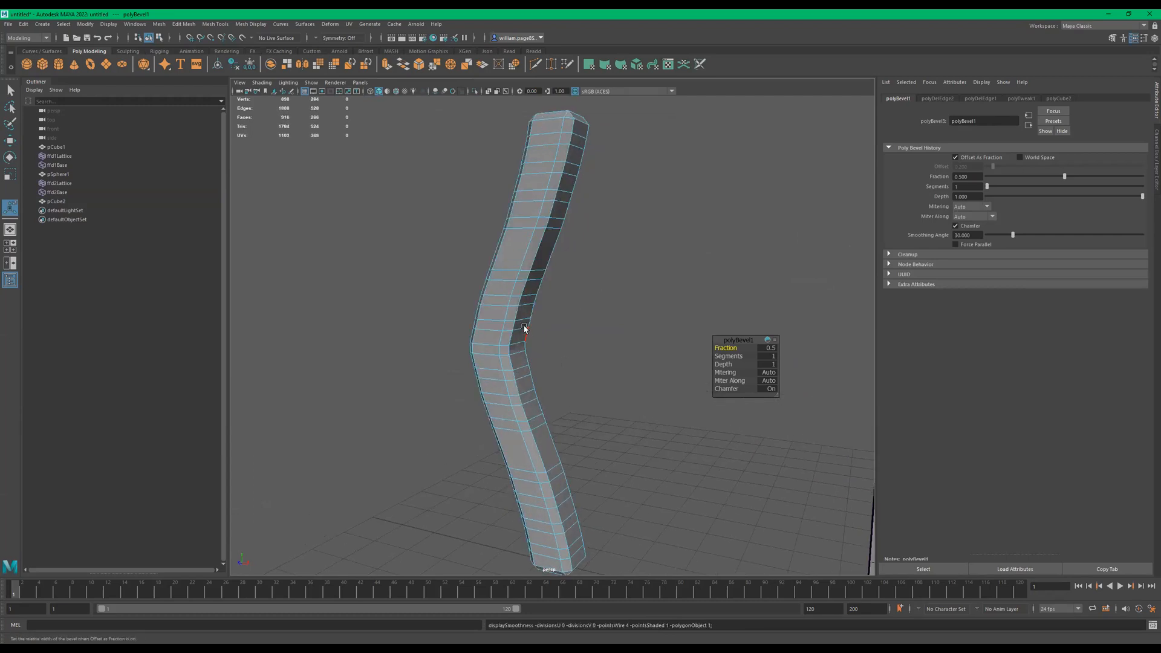
pyautogui.press('3')
pyautogui.keyDown('alt'); pyautogui.moveTo(619, 466); pyautogui.dragTo(490, 283); pyautogui.keyUp('alt')
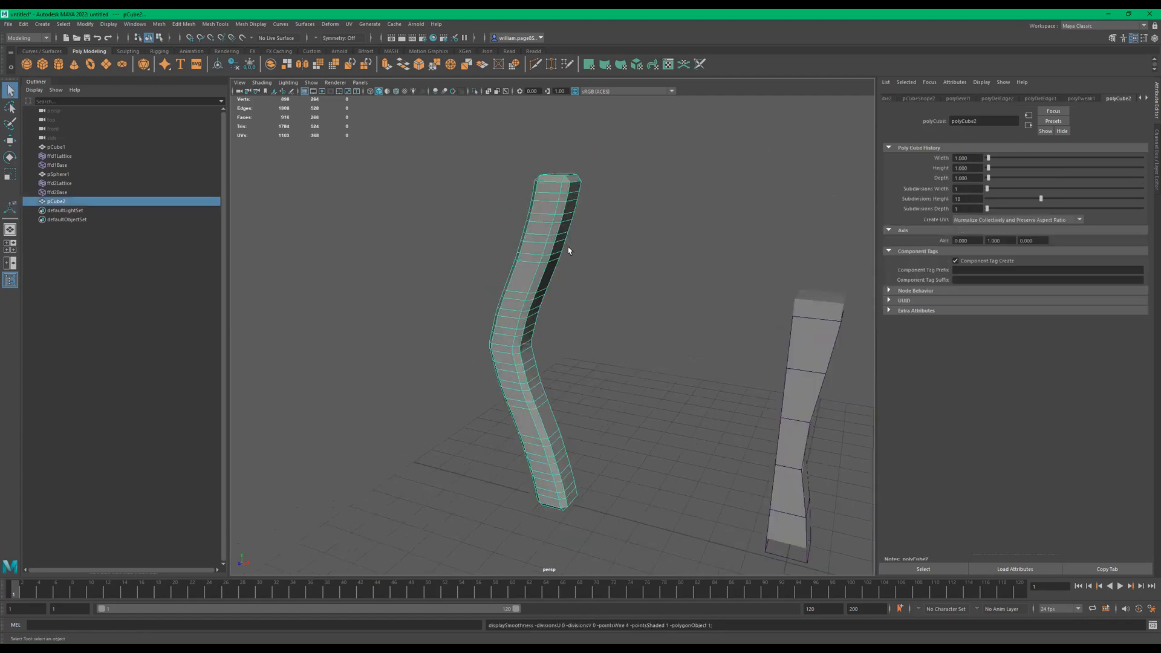
pyautogui.keyDown('alt'); pyautogui.moveTo(567, 247); pyautogui.dragTo(574, 252); pyautogui.keyUp('alt')
pyautogui.press('3')
pyautogui.keyDown('alt'); pyautogui.moveTo(513, 289); pyautogui.dragTo(589, 298, button='right'); pyautogui.keyUp('alt')
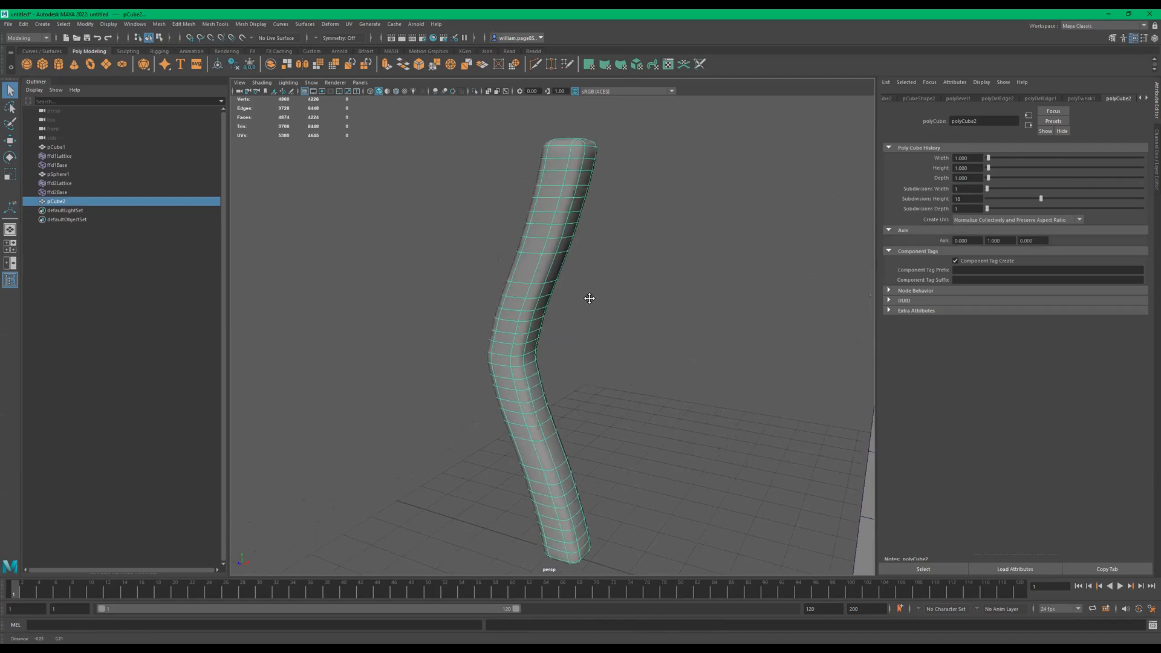
pyautogui.keyDown('alt'); pyautogui.moveTo(590, 298); pyautogui.dragTo(610, 306, button='middle'); pyautogui.keyUp('alt')
pyautogui.keyDown('alt'); pyautogui.moveTo(575, 291); pyautogui.dragTo(574, 295); pyautogui.keyUp('alt')
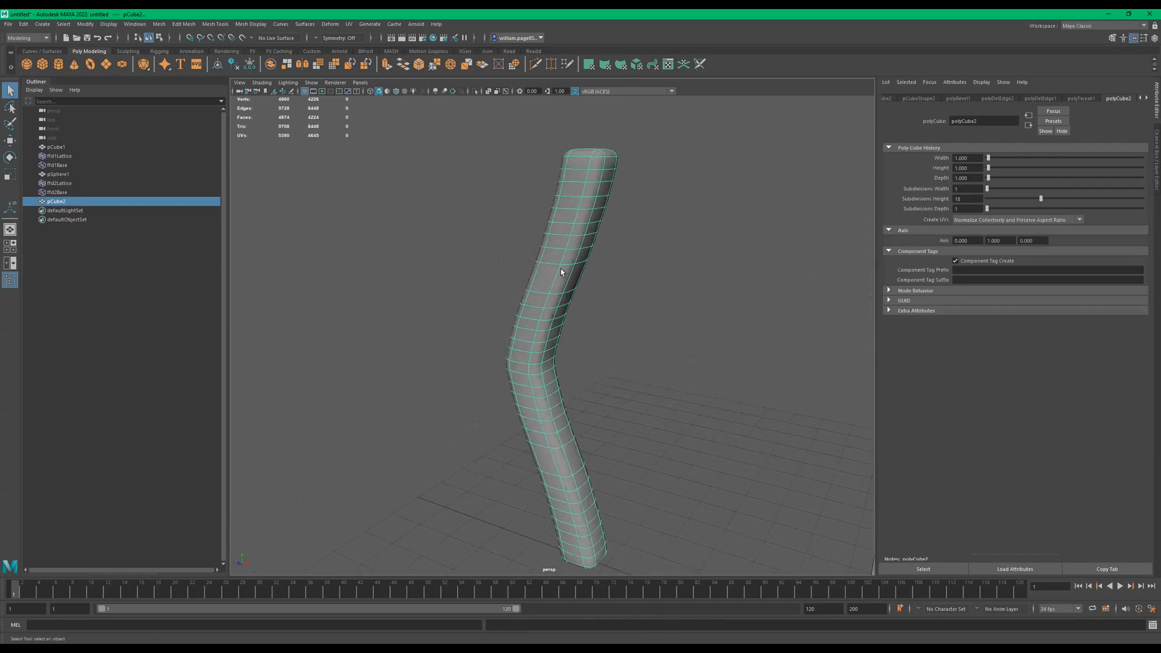
# Apply Smooth to the bent column with one division and reselect the object
pyautogui.keyDown('shift'); pyautogui.moveTo(562, 270); pyautogui.dragTo(546, 315, button='right'); pyautogui.keyUp('shift')
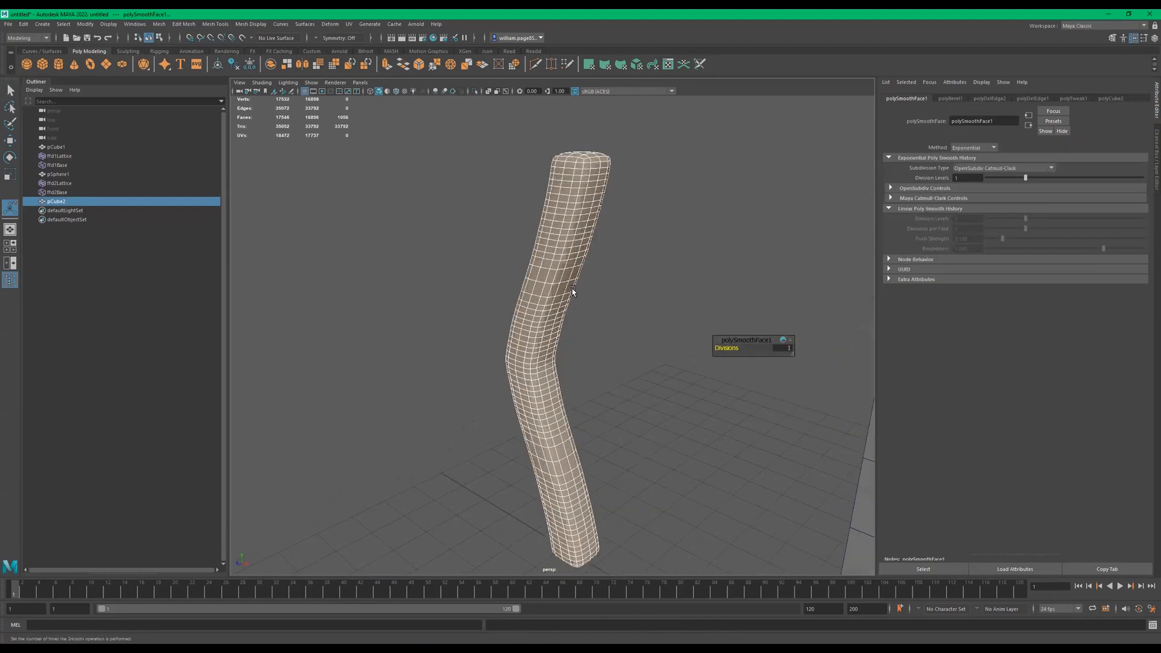
pyautogui.click(716, 236)
pyautogui.click(545, 267)
# Toggle the smooth preview repeatedly to compare it with the column's actual smoothed geometry
pyautogui.press('1')
pyautogui.press('3')
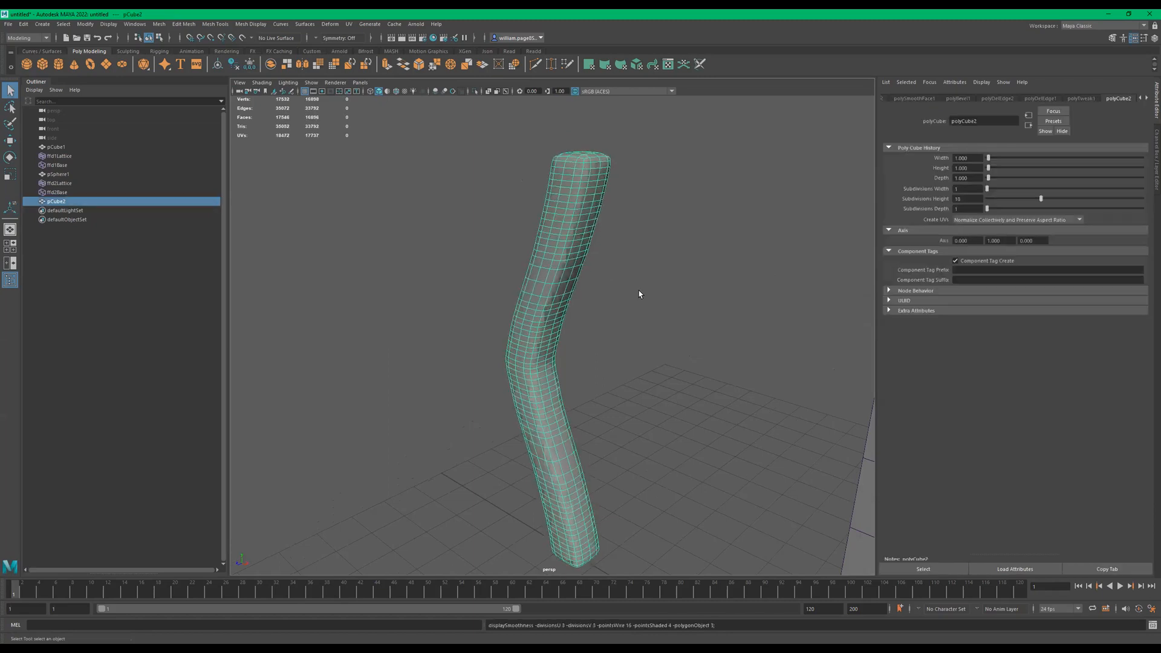
pyautogui.press('1')
pyautogui.press('3')
pyautogui.press('1')
pyautogui.press('3')
pyautogui.press('1')
pyautogui.press('3')
pyautogui.press('1')
pyautogui.press('3')
pyautogui.press('1')
pyautogui.press('3')
pyautogui.press('1')
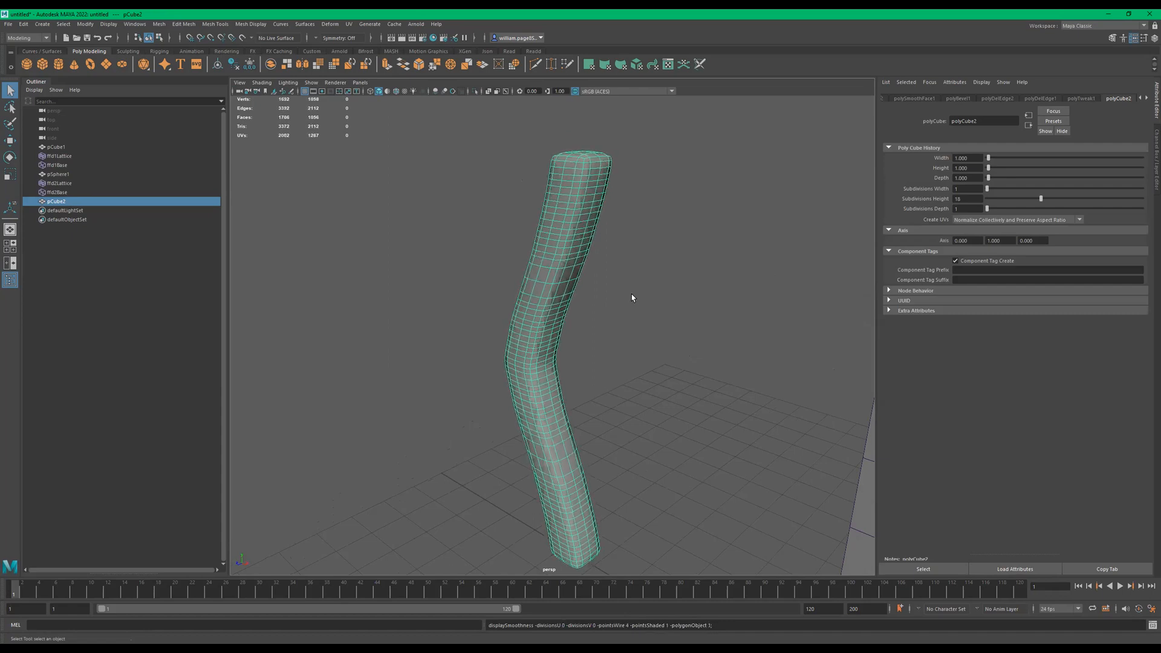
# Pick faces on the smoothed column to inspect its dense mesh, and return to object selection
pyautogui.keyDown('alt'); pyautogui.moveTo(612, 279); pyautogui.dragTo(739, 293); pyautogui.keyUp('alt')
pyautogui.moveTo(581, 191); pyautogui.dragTo(560, 272, button='right')
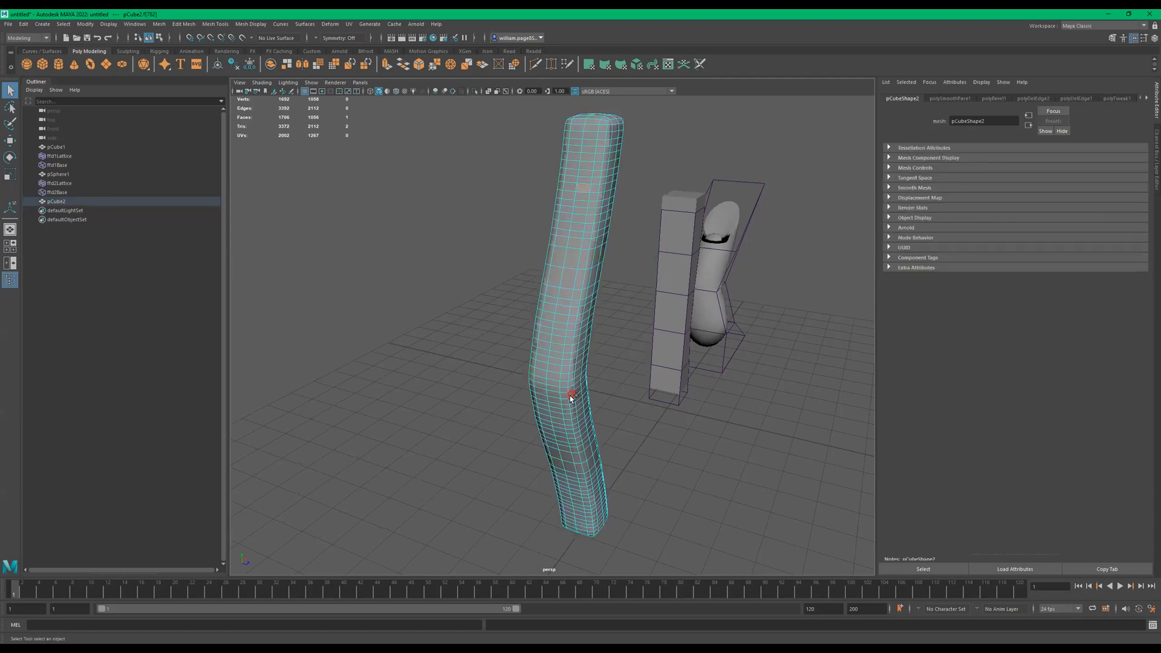
pyautogui.doubleClick(564, 448)
pyautogui.keyDown('alt'); pyautogui.moveTo(617, 311); pyautogui.dragTo(580, 276); pyautogui.keyUp('alt')
pyautogui.moveTo(581, 276); pyautogui.dragTo(612, 254, button='right')
pyautogui.scroll(-5, 583, 321)
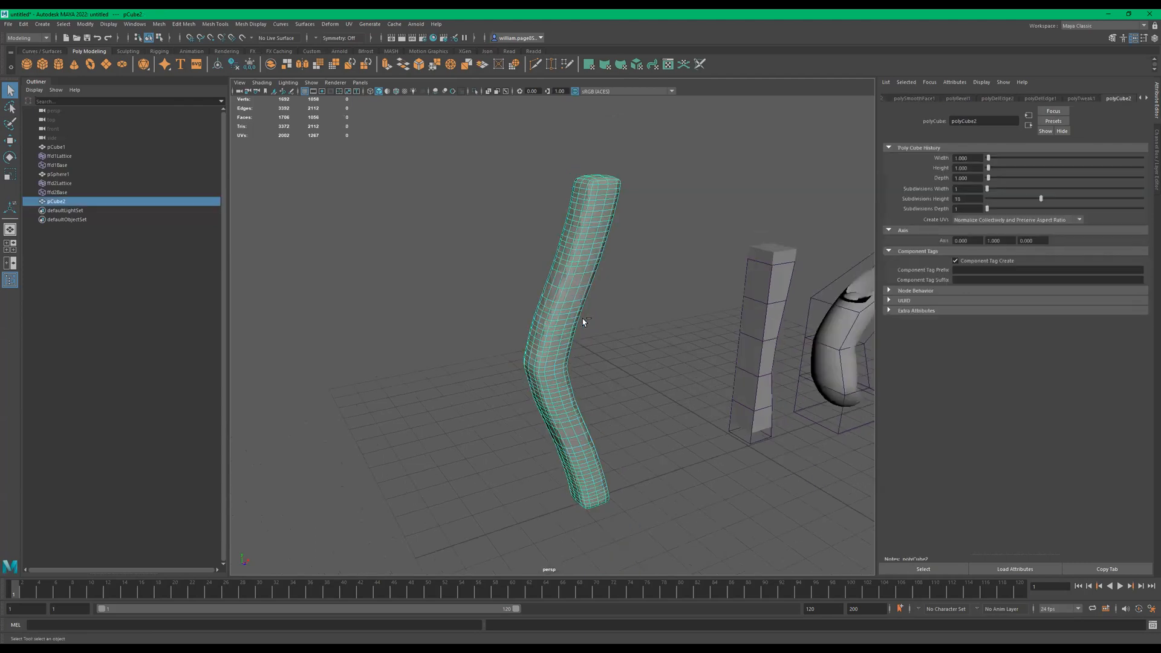
# Move the smoothed column down below the grid, duplicate it, and move the copy back up beside the other shapes
pyautogui.keyDown('alt'); pyautogui.moveTo(493, 333); pyautogui.dragTo(602, 470); pyautogui.keyUp('alt')
pyautogui.press('w')
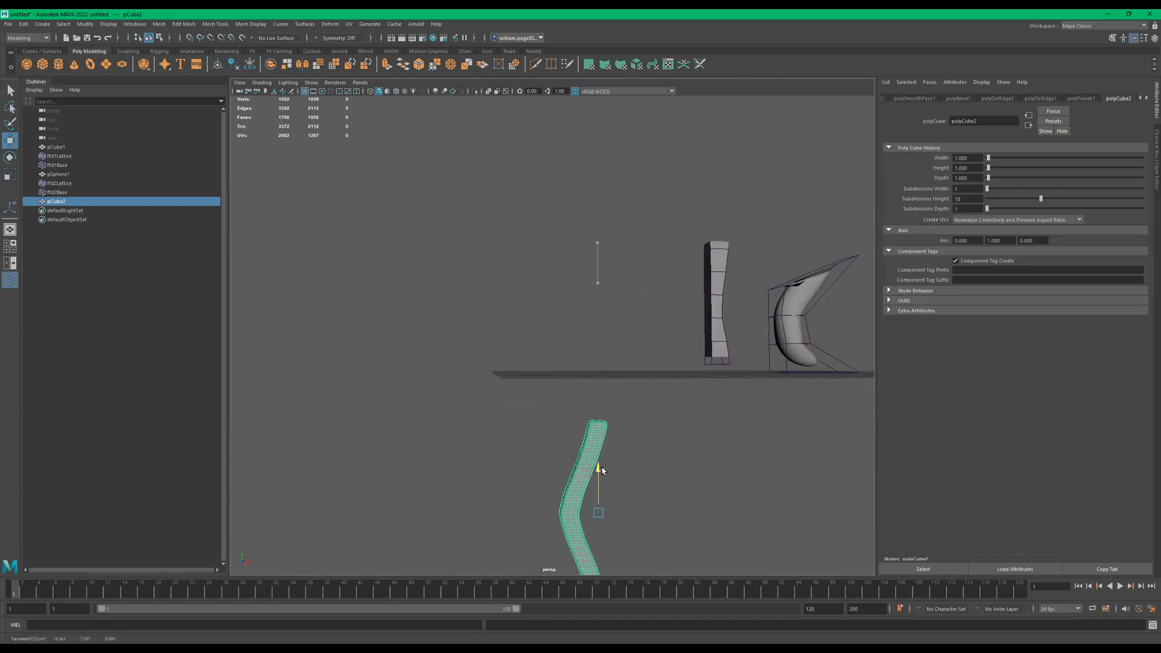
pyautogui.hotkey('ctrl', 'd')
pyautogui.moveTo(598, 469); pyautogui.dragTo(560, 260)
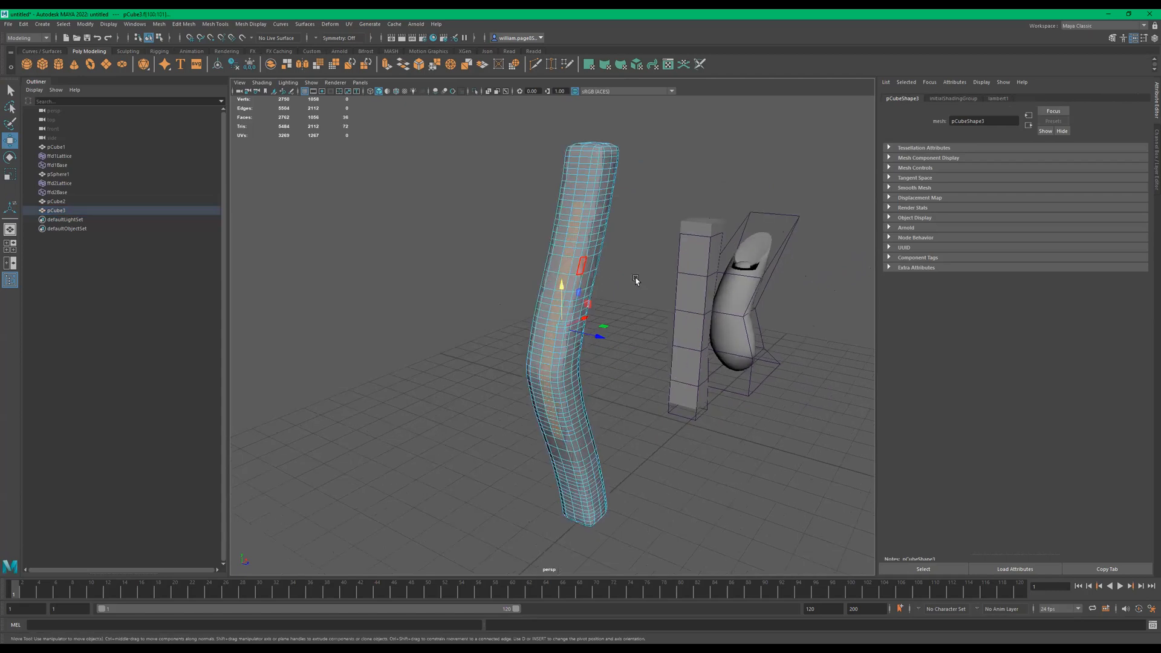
# Invert the face selection on the duplicated column and delete those faces, keeping only the narrow lengthwise strip
pyautogui.moveTo(637, 280)
pyautogui.keyDown('alt'); pyautogui.mouseDown()
pyautogui.moveTo(640, 260)
pyautogui.moveTo(652, 263)
pyautogui.moveTo(616, 282)
pyautogui.mouseUp(); pyautogui.keyUp('alt')
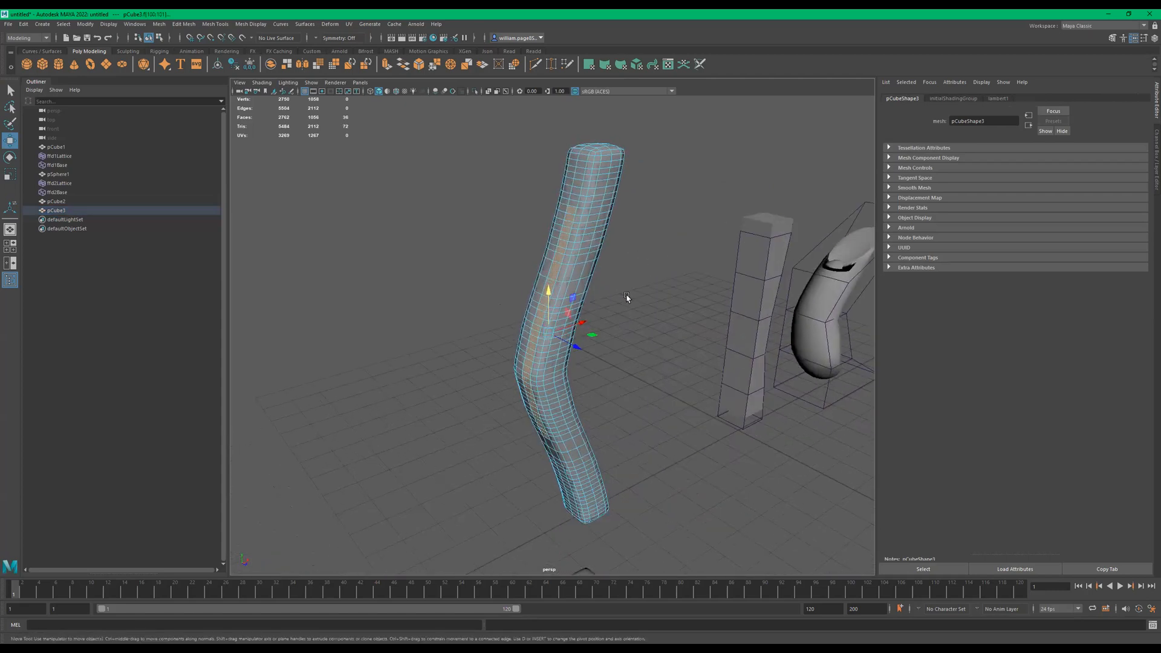
pyautogui.click(63, 24)
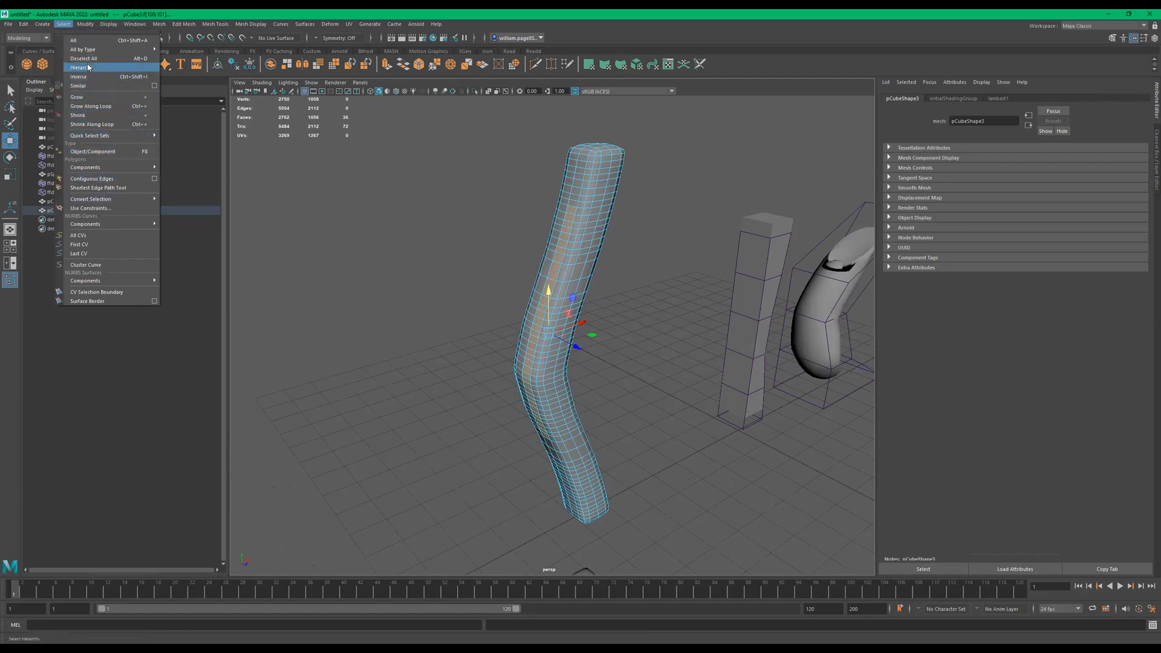
pyautogui.click(85, 77)
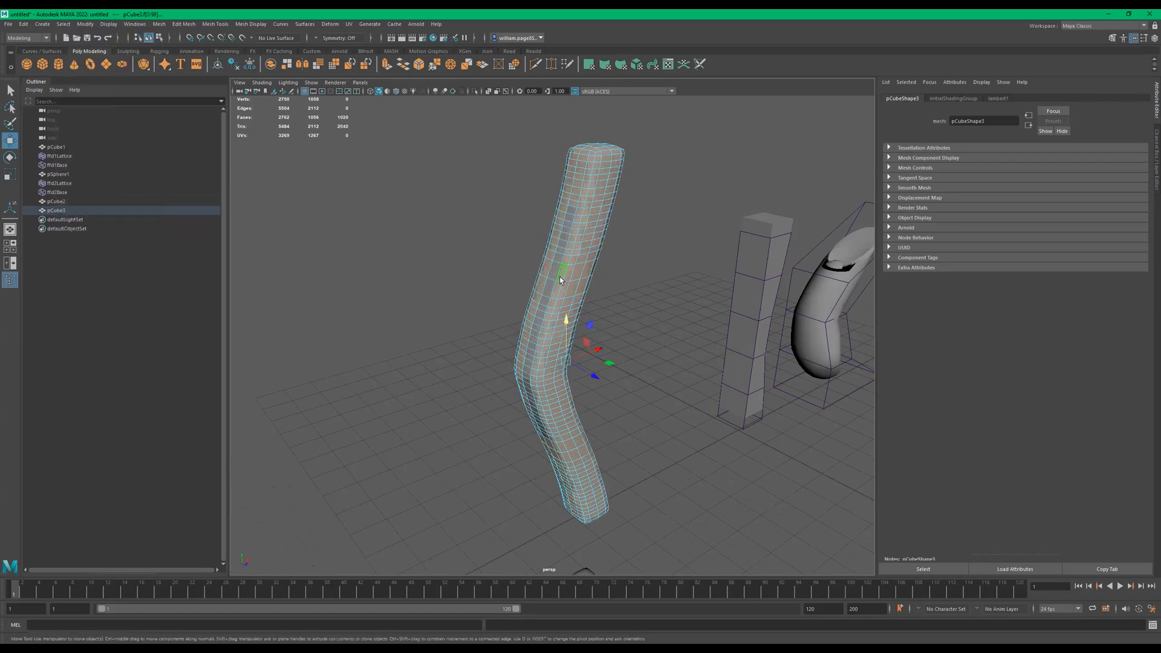
pyautogui.press('Delete')
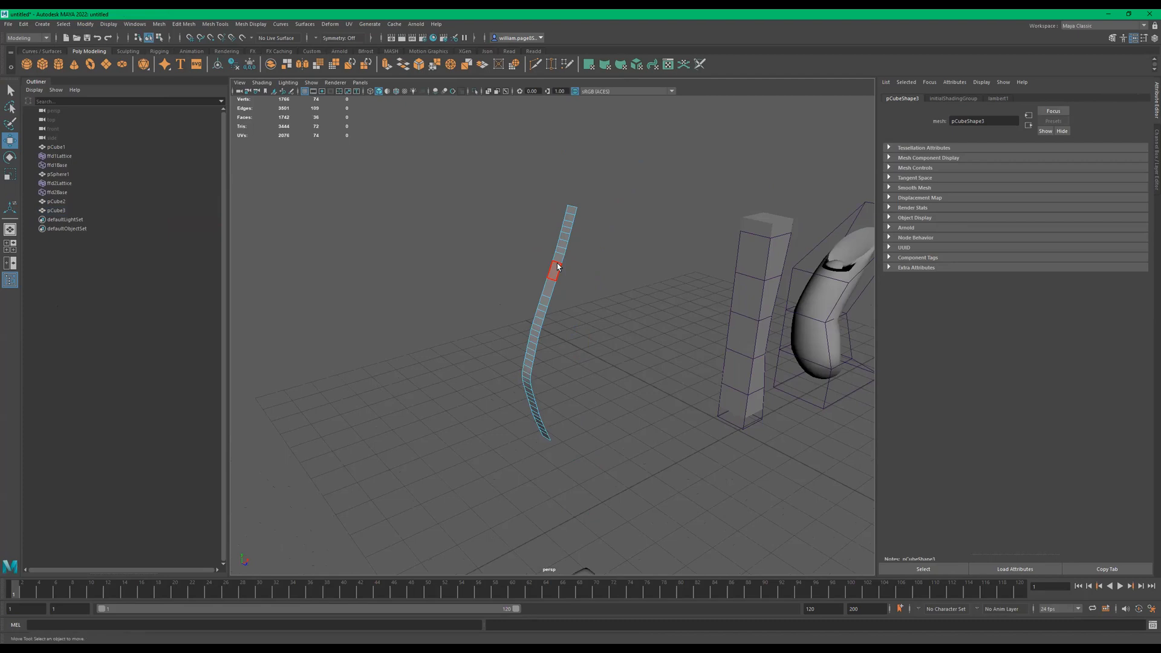
# Return to object selection and scale the remaining face strip wider along the Z axis
pyautogui.press('F8')
pyautogui.press('r')
pyautogui.moveTo(627, 367); pyautogui.dragTo(605, 356)
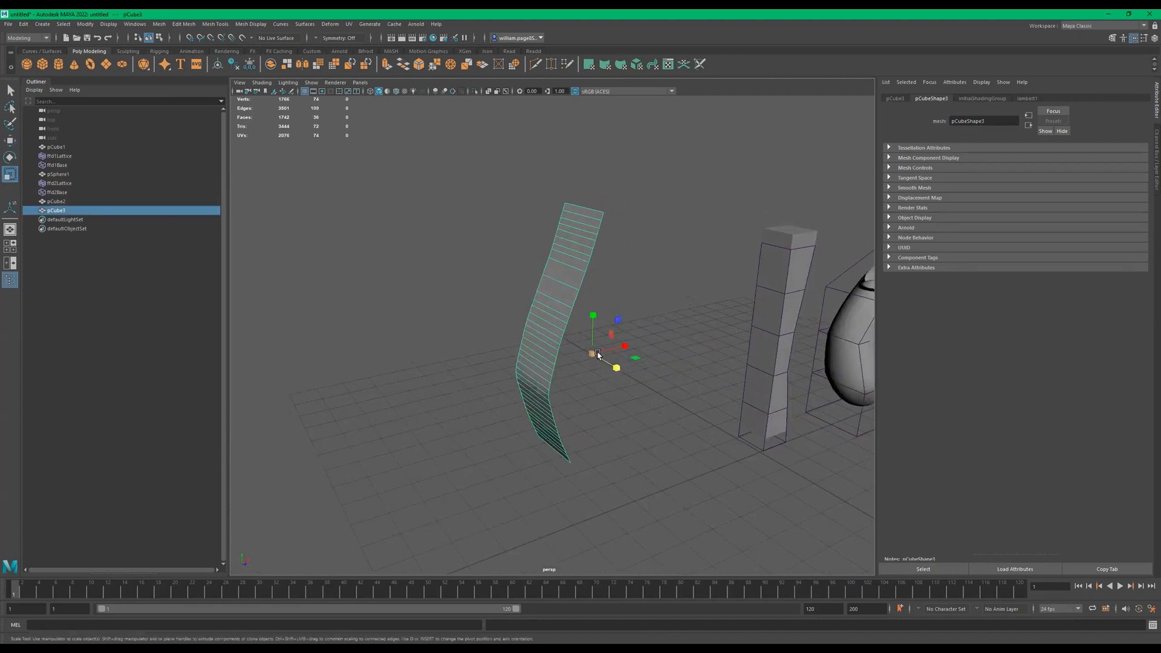
# Extrude the strip's faces and move them along the X axis into a thick bent block, ending in object selection
pyautogui.hotkey('ctrl', 'e')
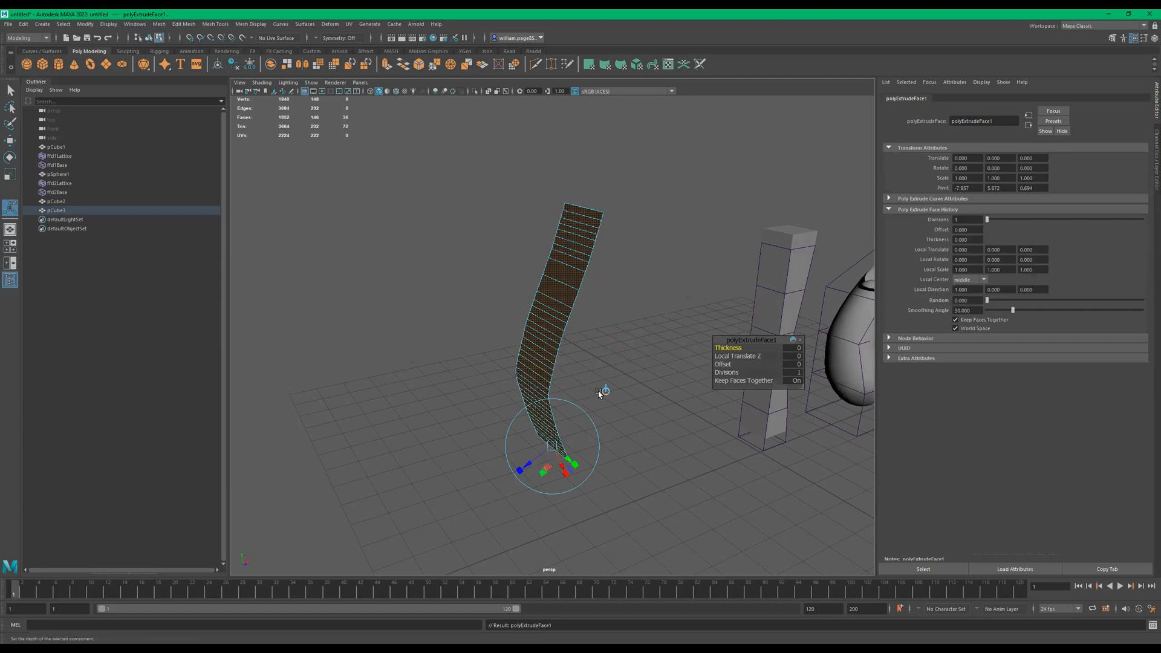
pyautogui.press('w')
pyautogui.moveTo(590, 332); pyautogui.dragTo(544, 248)
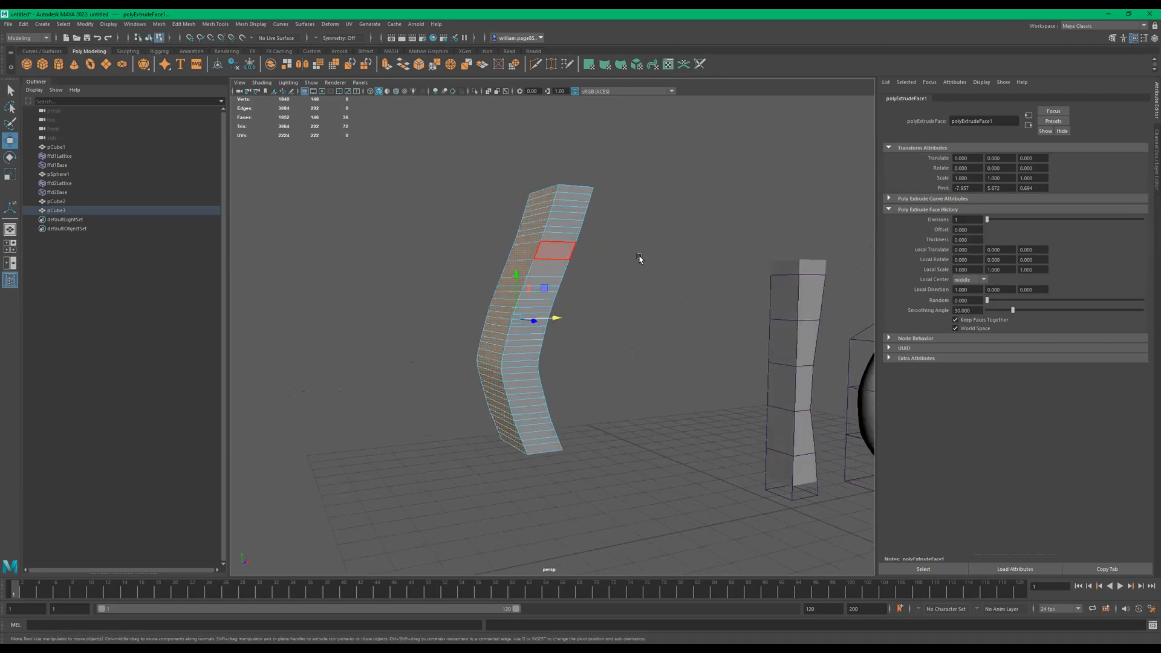
pyautogui.press('F8')
# Examine the extruded bent block from several angles alongside the smoothed column and the lattice-deformed shapes
pyautogui.keyDown('alt'); pyautogui.moveTo(639, 259); pyautogui.dragTo(573, 262); pyautogui.keyUp('alt')
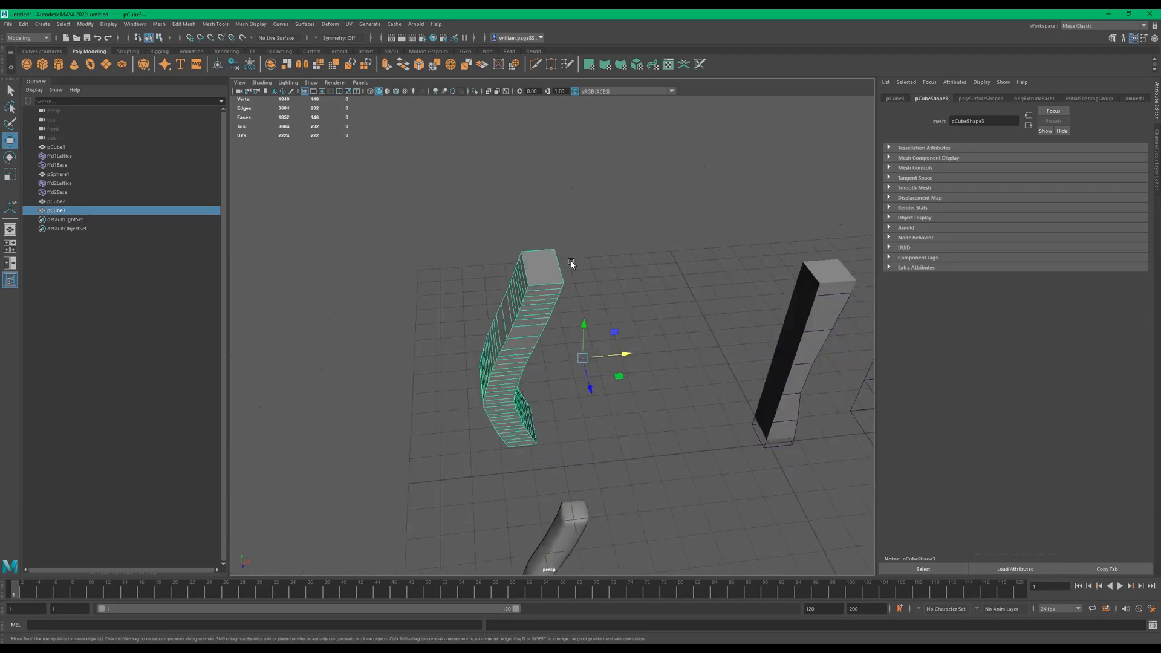
pyautogui.keyDown('alt'); pyautogui.moveTo(573, 262); pyautogui.dragTo(645, 288, button='right'); pyautogui.keyUp('alt')
pyautogui.keyDown('alt'); pyautogui.moveTo(645, 288); pyautogui.dragTo(642, 254); pyautogui.keyUp('alt')
pyautogui.keyDown('alt'); pyautogui.moveTo(641, 254); pyautogui.dragTo(651, 252, button='right'); pyautogui.keyUp('alt')
pyautogui.keyDown('alt'); pyautogui.moveTo(651, 251); pyautogui.dragTo(854, 188, button='middle'); pyautogui.keyUp('alt')
pyautogui.keyDown('alt'); pyautogui.moveTo(621, 244); pyautogui.dragTo(630, 249); pyautogui.keyUp('alt')
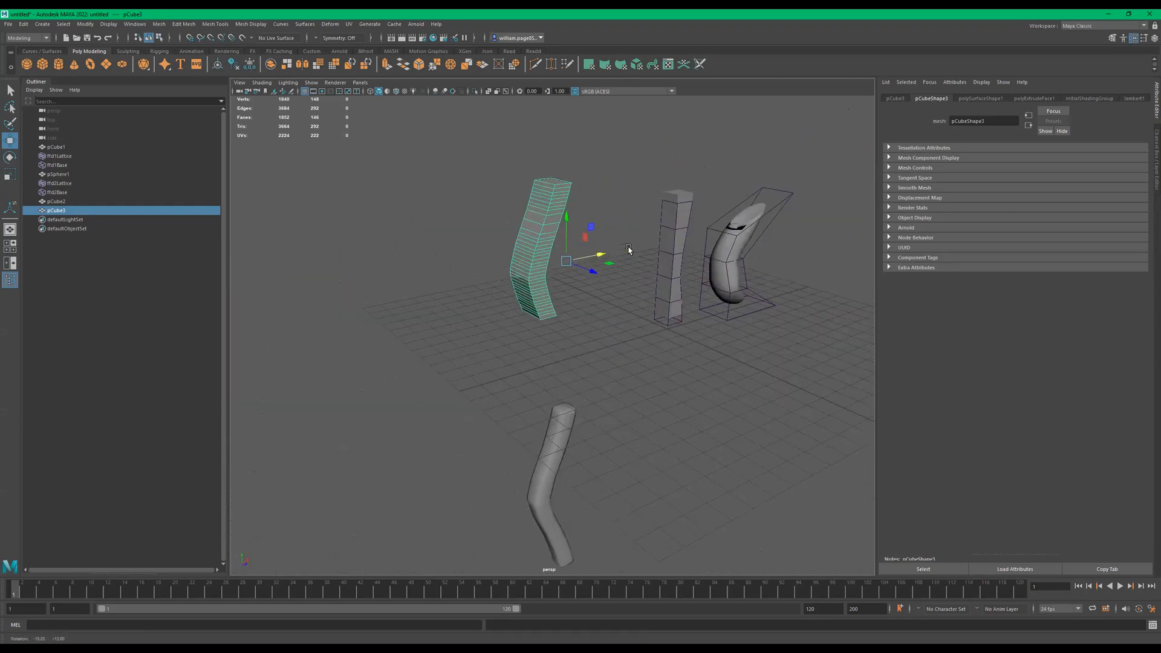
pyautogui.keyDown('alt'); pyautogui.moveTo(630, 249); pyautogui.dragTo(643, 154, button='middle'); pyautogui.keyUp('alt')
pyautogui.keyDown('alt'); pyautogui.moveTo(590, 313); pyautogui.dragTo(502, 393, button='middle'); pyautogui.keyUp('alt')
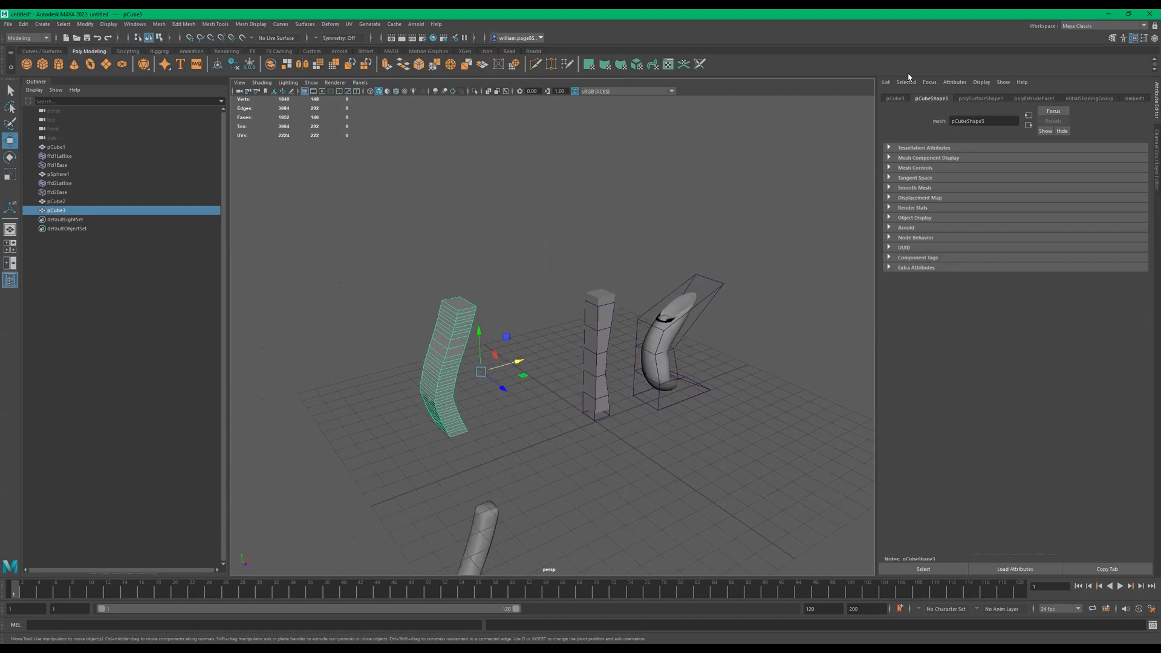